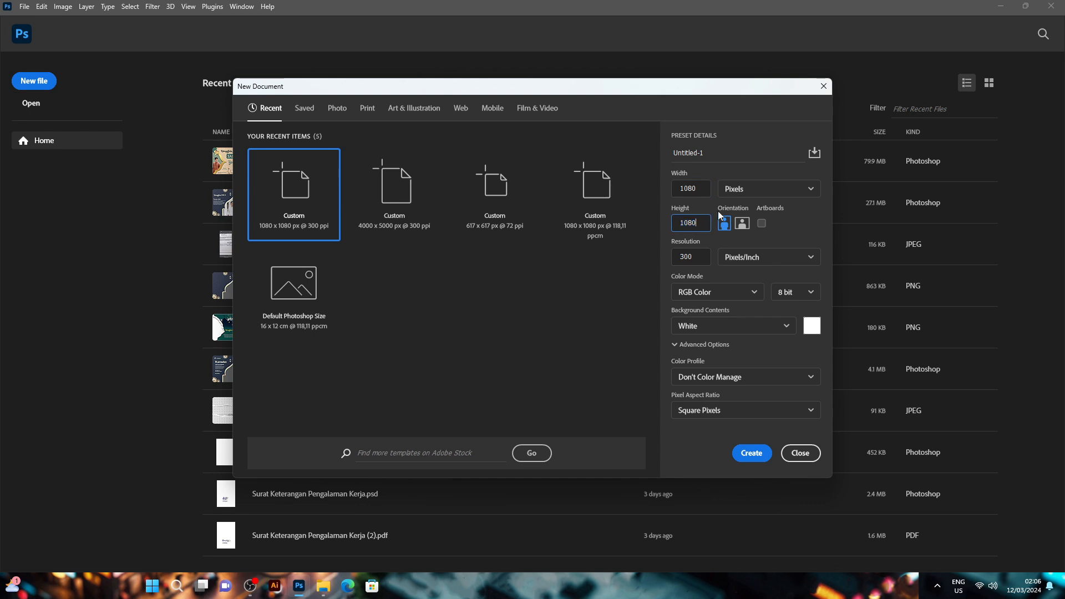
# Step: Create a new 1080 x 1080 pixel document at 300 pixels/inch in RGB colour with a white background
pyautogui.click(740, 192)
pyautogui.click(741, 195)
pyautogui.click(704, 258)
pyautogui.click(785, 327)
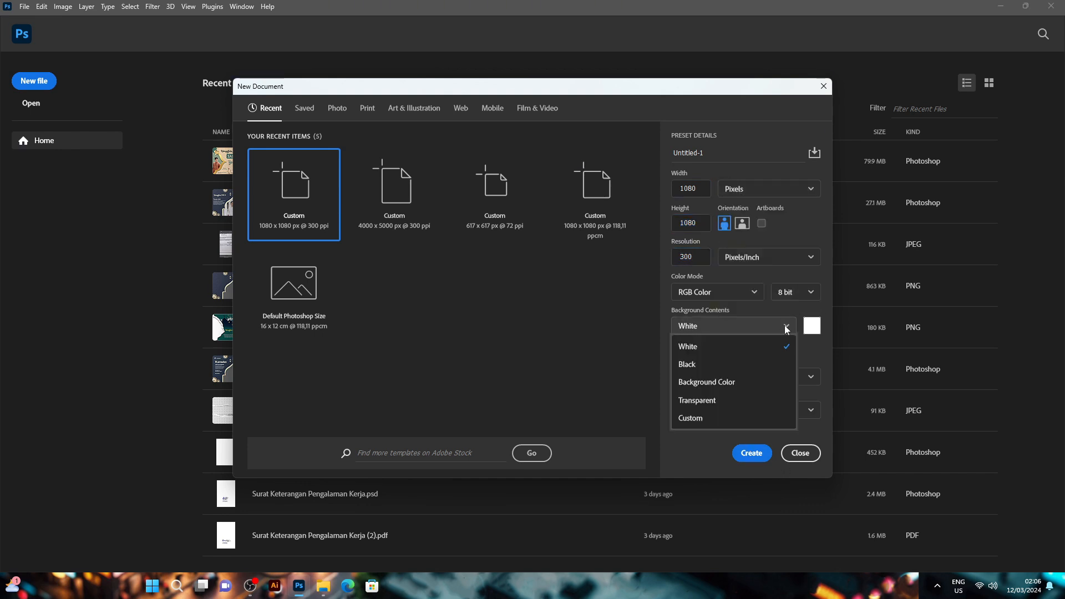
pyautogui.click(751, 355)
pyautogui.click(751, 452)
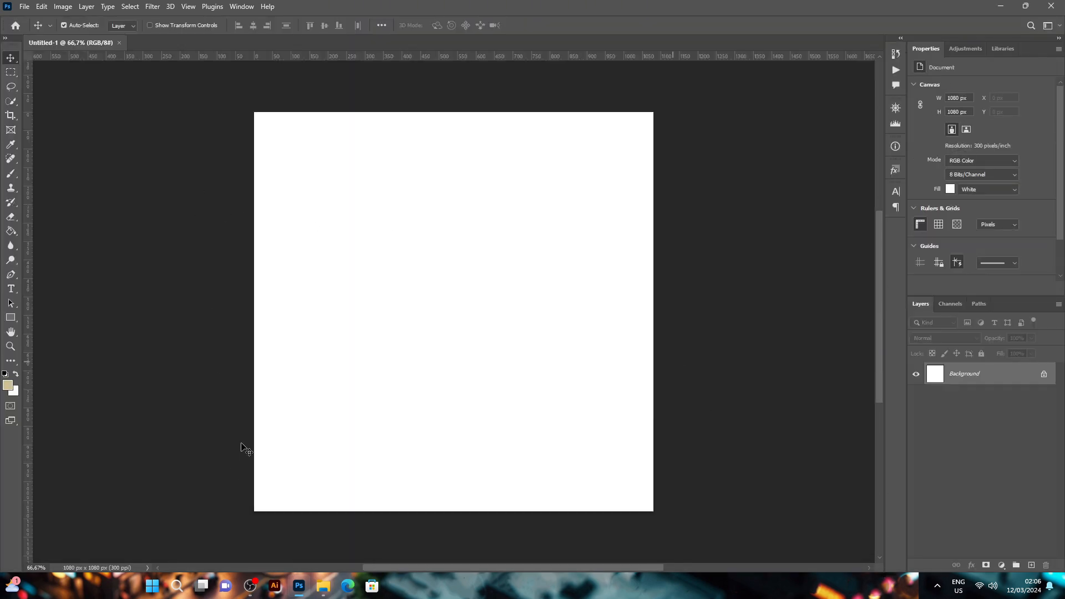
# Step: Place the palette image WARNA.png from the Bahan Twibbon H 1 folder at the centre of the canvas
pyautogui.click(323, 586)
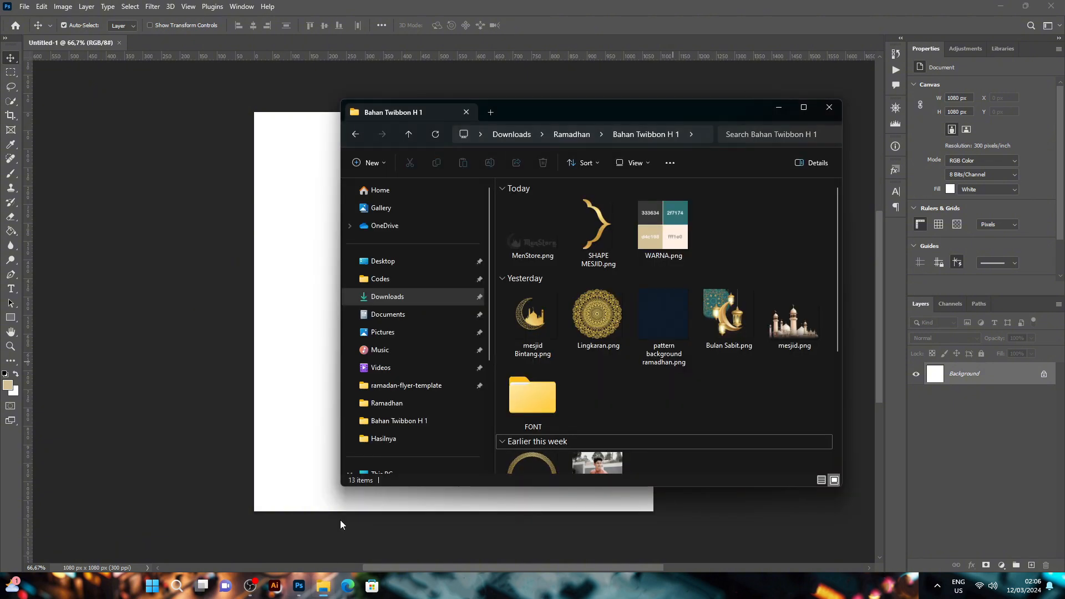
pyautogui.click(669, 228)
pyautogui.moveTo(670, 227); pyautogui.dragTo(319, 287)
pyautogui.click(551, 25)
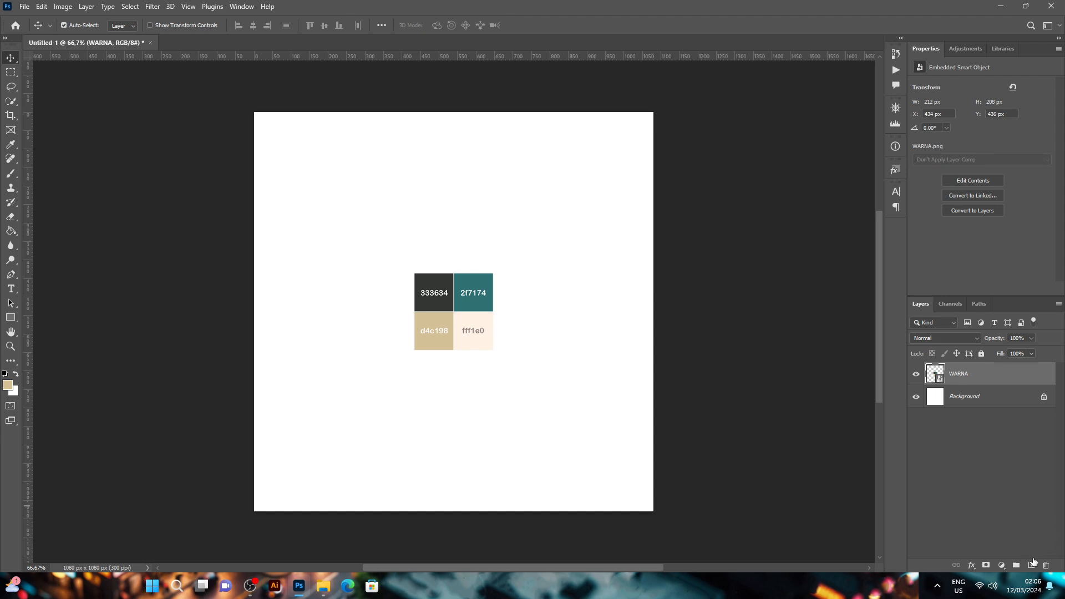
# Step: Add a new layer below WARNA and fill it with the tan colour d4c198
pyautogui.click(1033, 564)
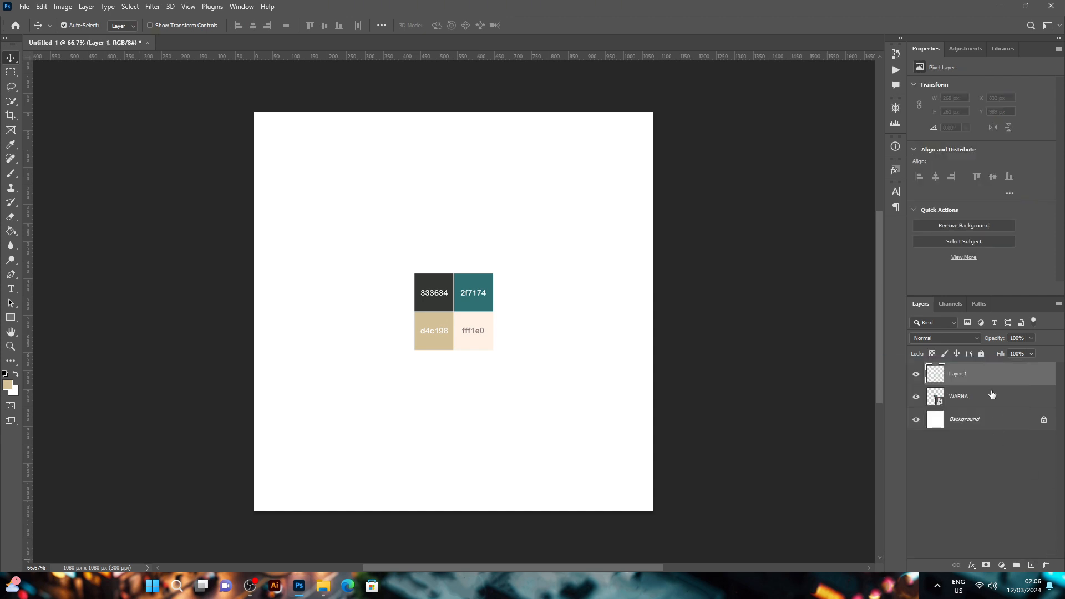
pyautogui.moveTo(992, 382); pyautogui.dragTo(992, 407)
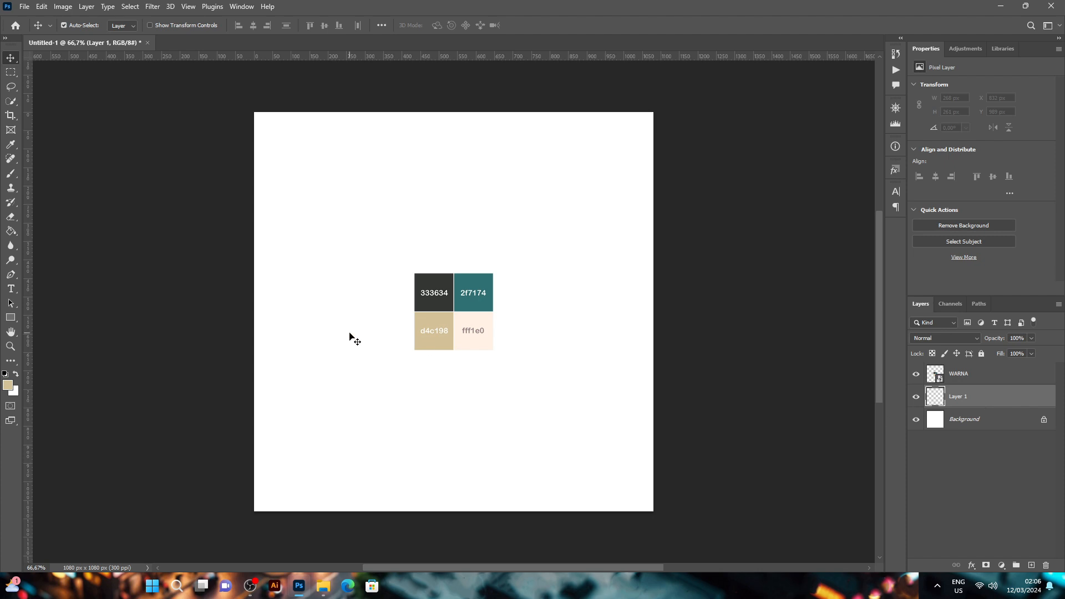
pyautogui.click(8, 388)
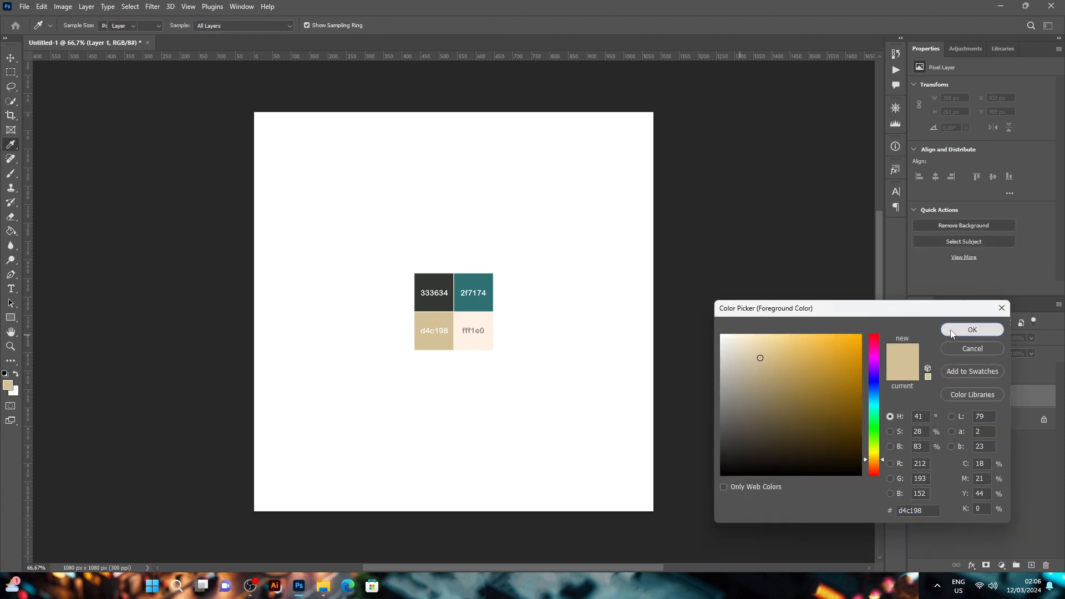
pyautogui.click(968, 329)
pyautogui.click(11, 231)
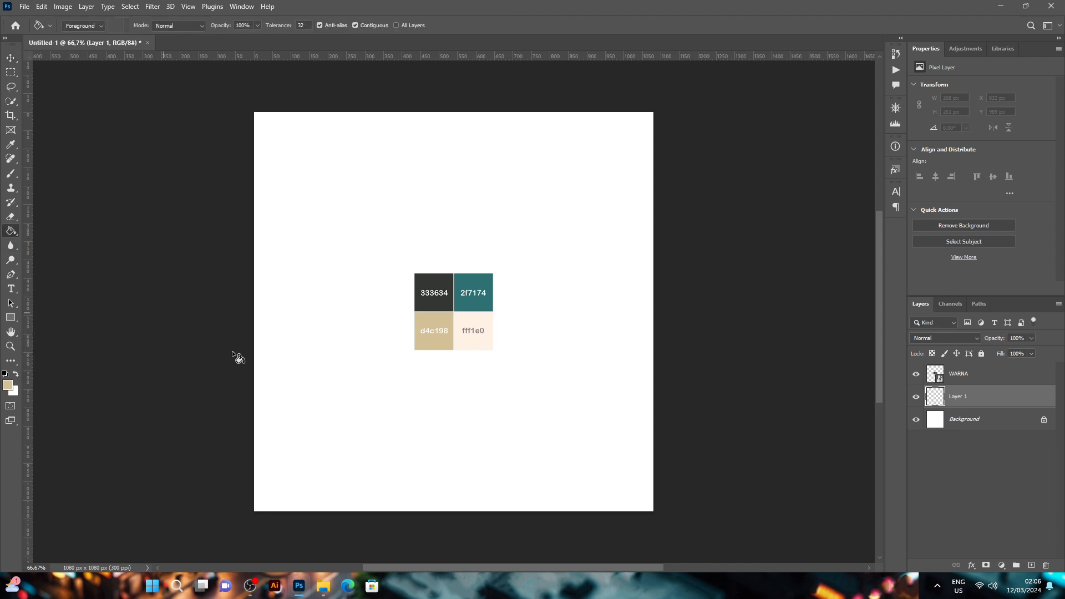
pyautogui.click(294, 376)
pyautogui.press('v')
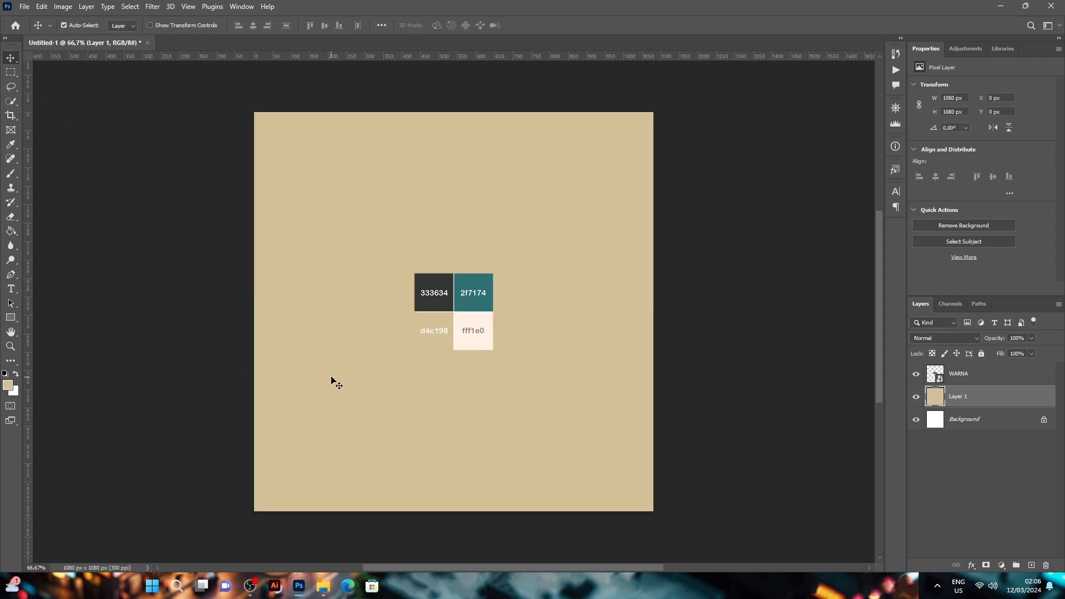
# Step: Place pattern background ramadhan.png over the whole canvas, between the tan fill and the WARNA palette
pyautogui.moveTo(323, 585)
pyautogui.click(359, 525)
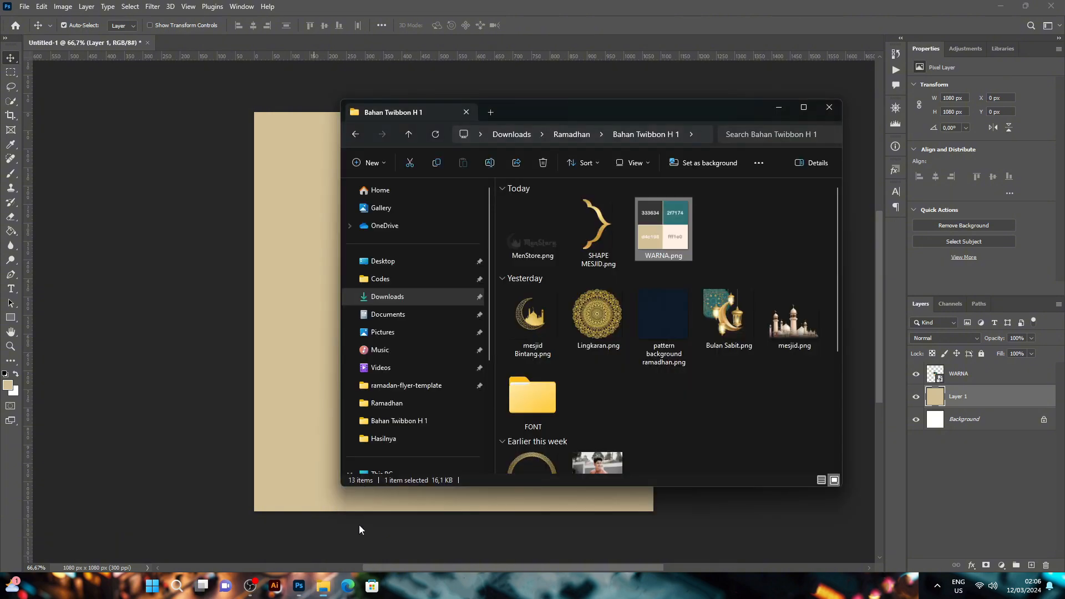
pyautogui.moveTo(659, 326); pyautogui.dragTo(312, 328)
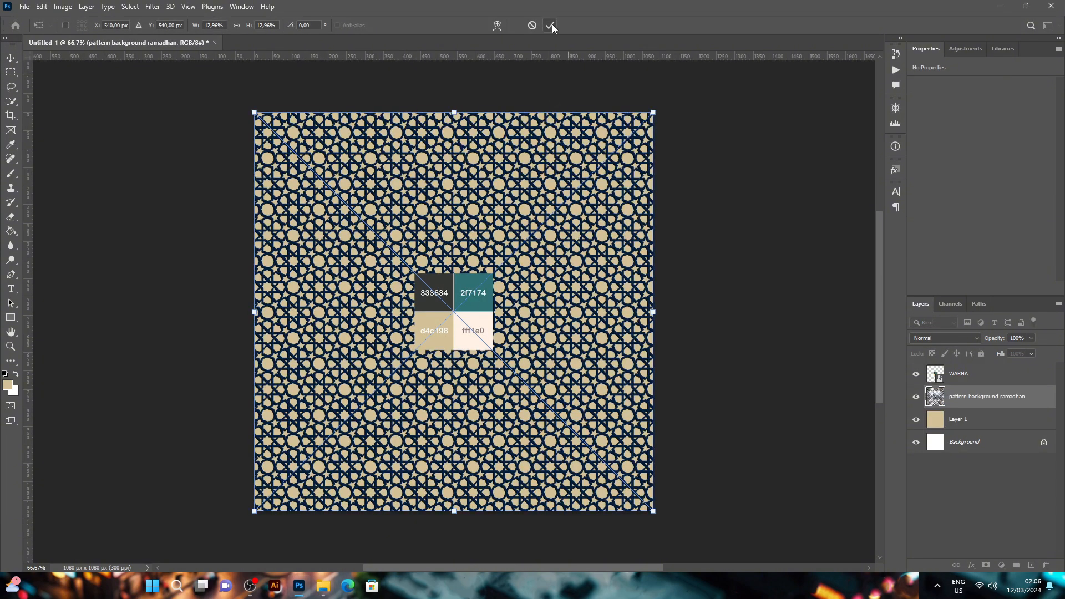
pyautogui.click(551, 25)
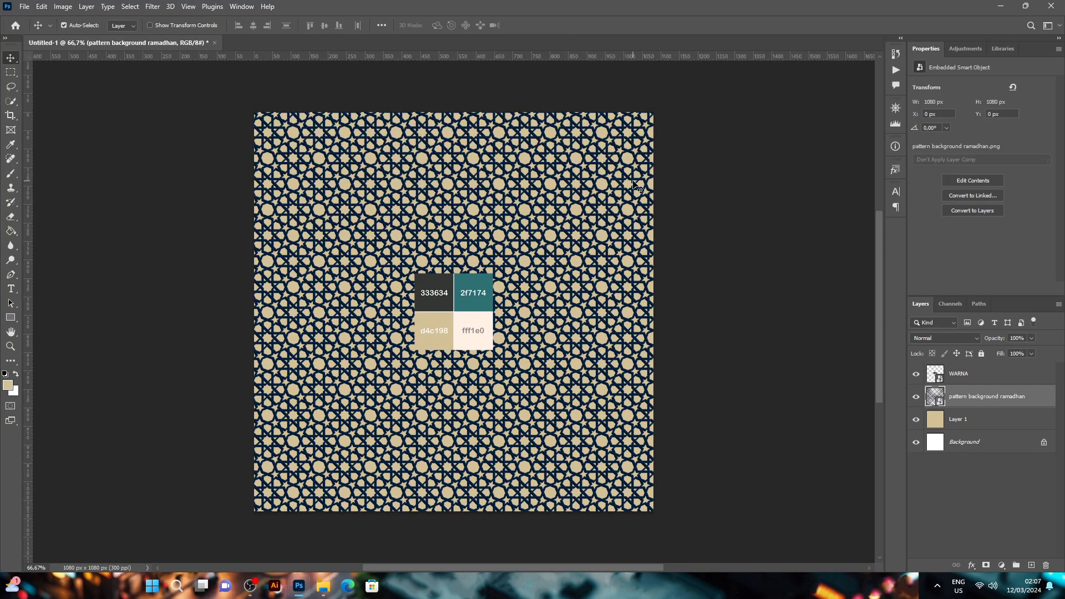
# Step: Set the pattern layer's blend mode to Divide and its opacity to 10%
pyautogui.click(970, 337)
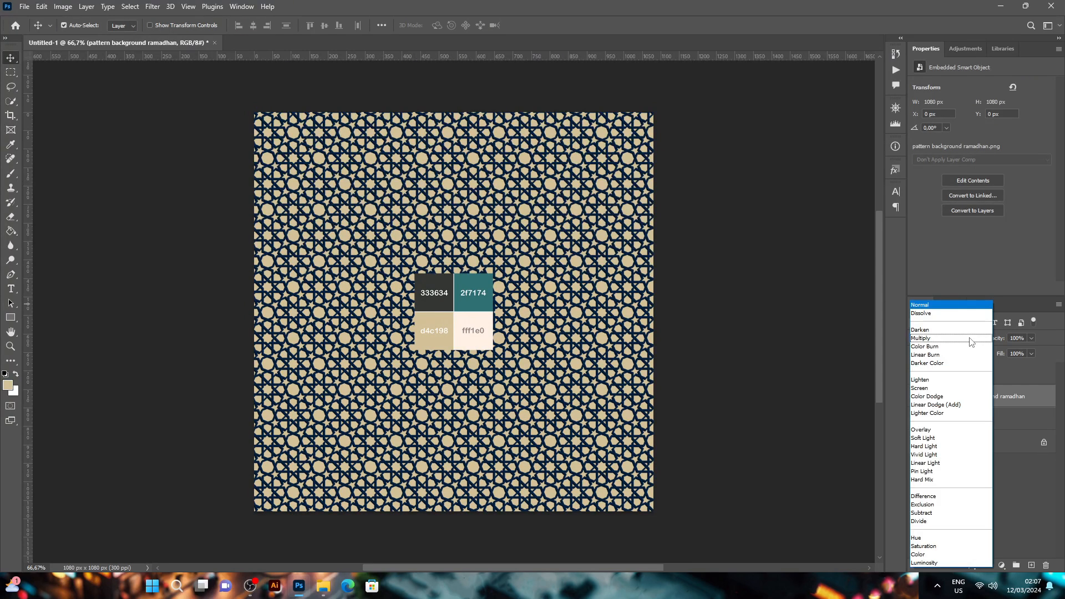
pyautogui.click(920, 523)
pyautogui.write('1')
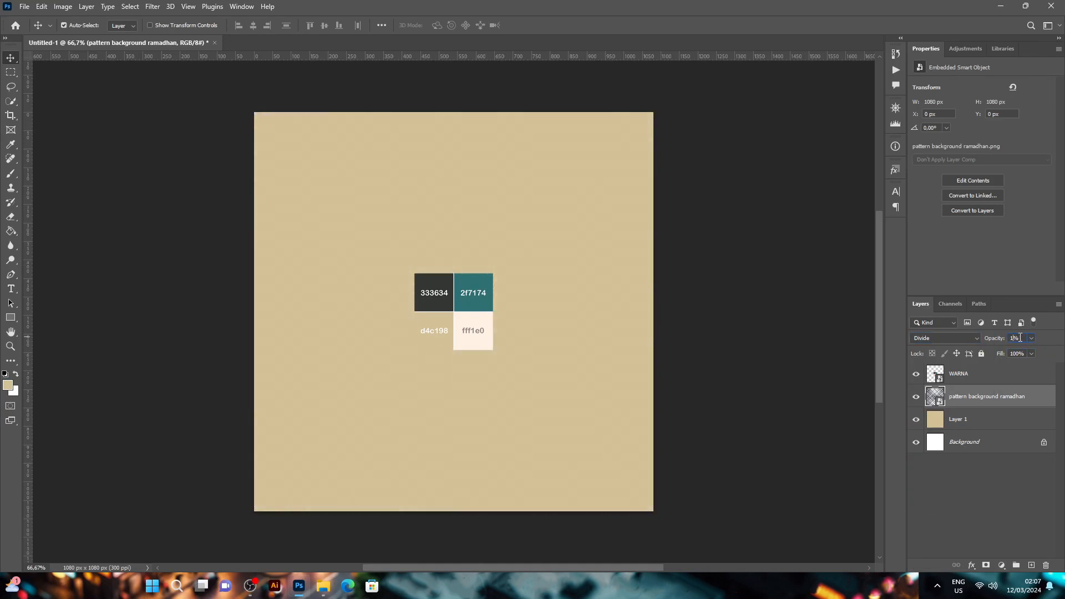
pyautogui.write('0')
pyautogui.press('Return')
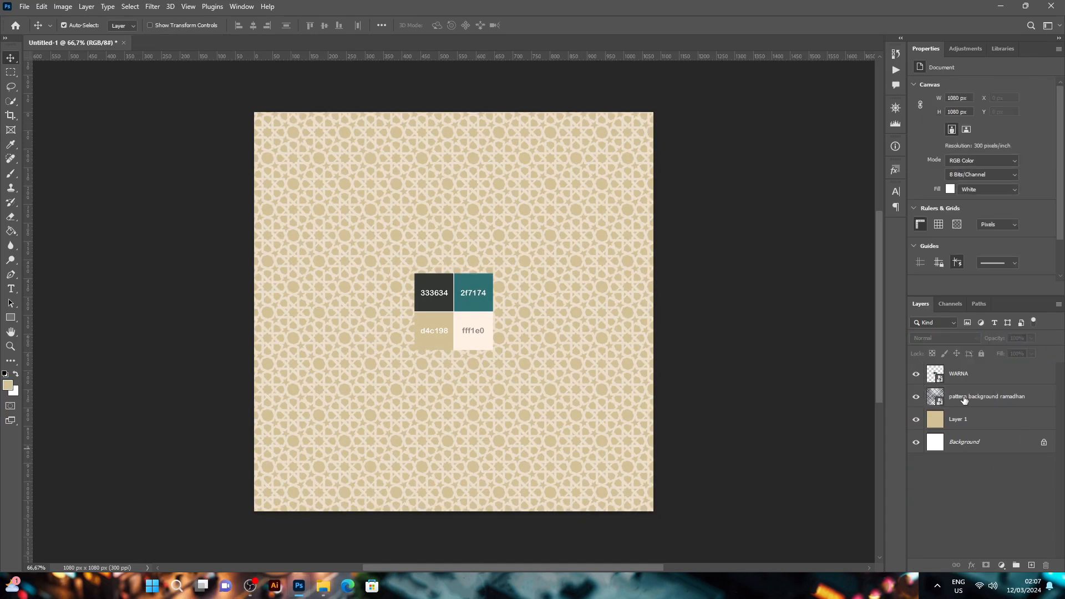
# Step: Add a Photo Filter adjustment above the pattern layer with Warming Filter (85) at 40% density
pyautogui.click(965, 48)
pyautogui.click(948, 179)
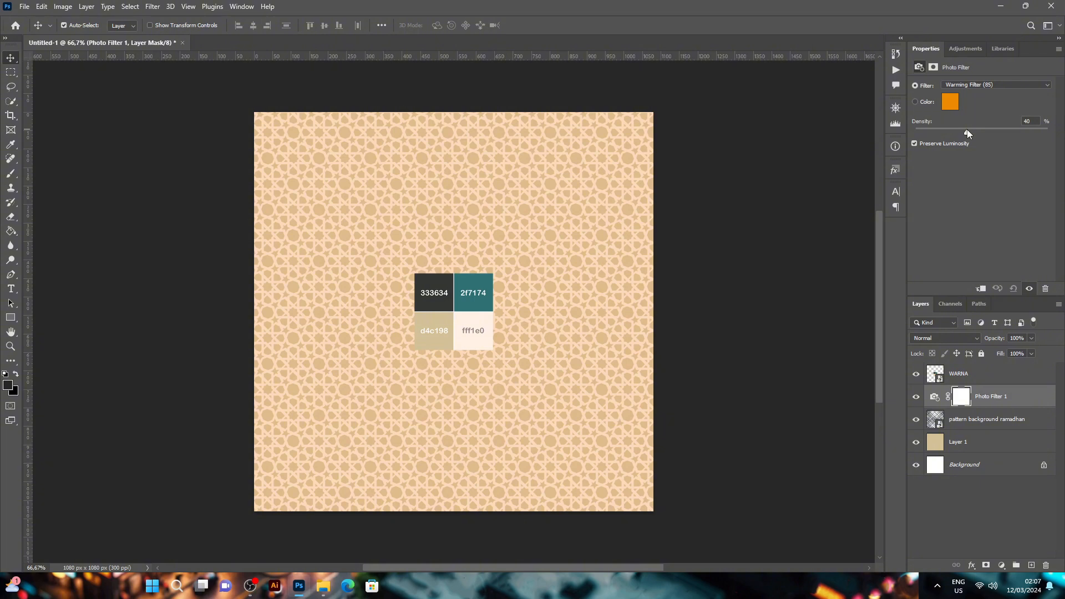
pyautogui.click(968, 491)
# Step: Place SHAPE MESJID.png slightly reduced along the canvas's left edge and move the colour palette to the upper right
pyautogui.moveTo(324, 586)
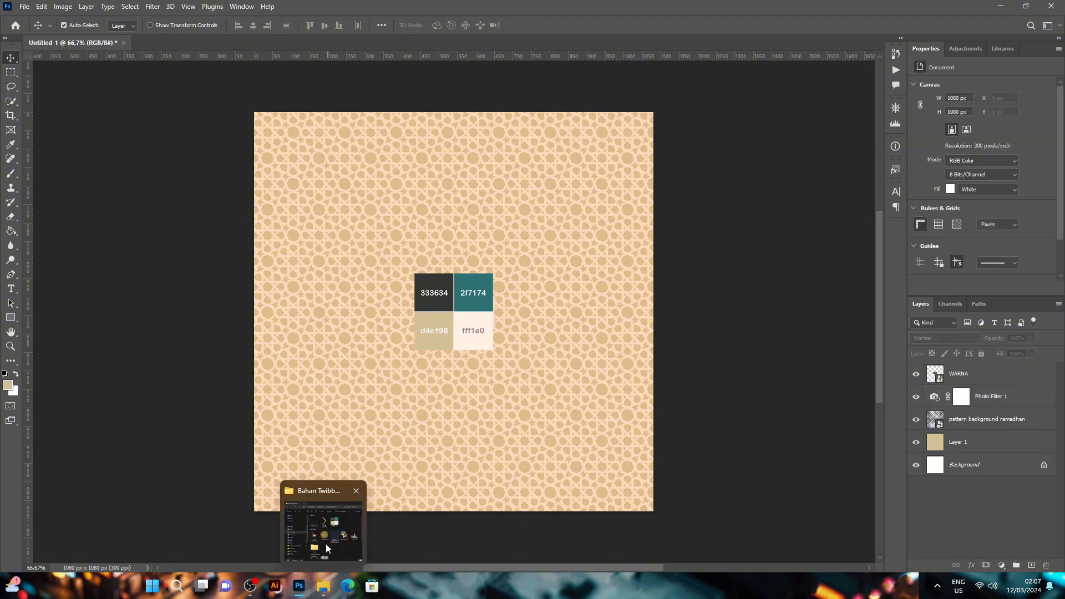
pyautogui.click(325, 544)
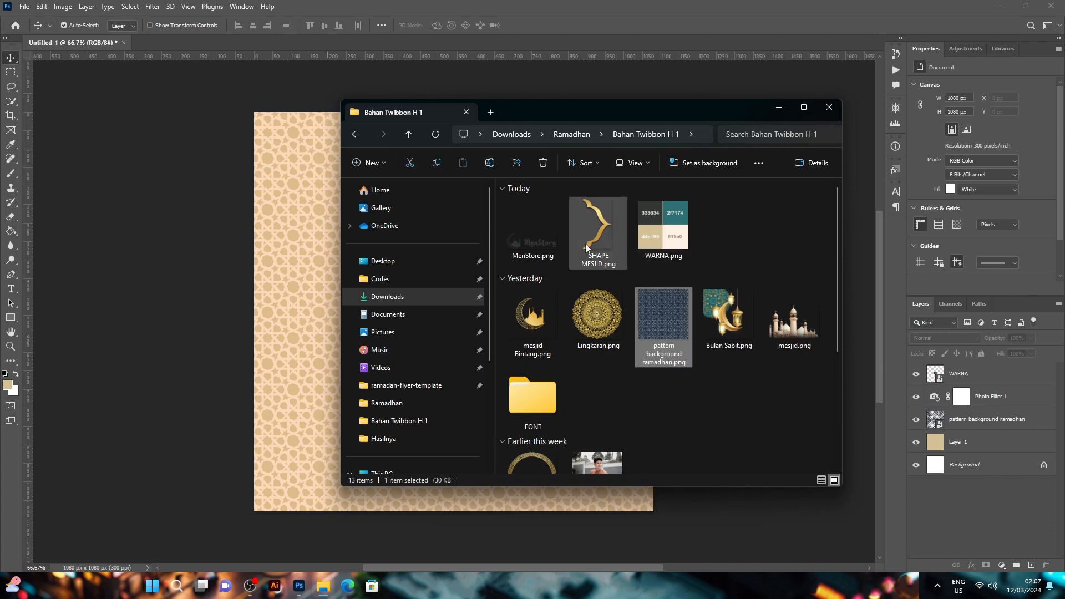
pyautogui.moveTo(585, 244); pyautogui.dragTo(399, 326)
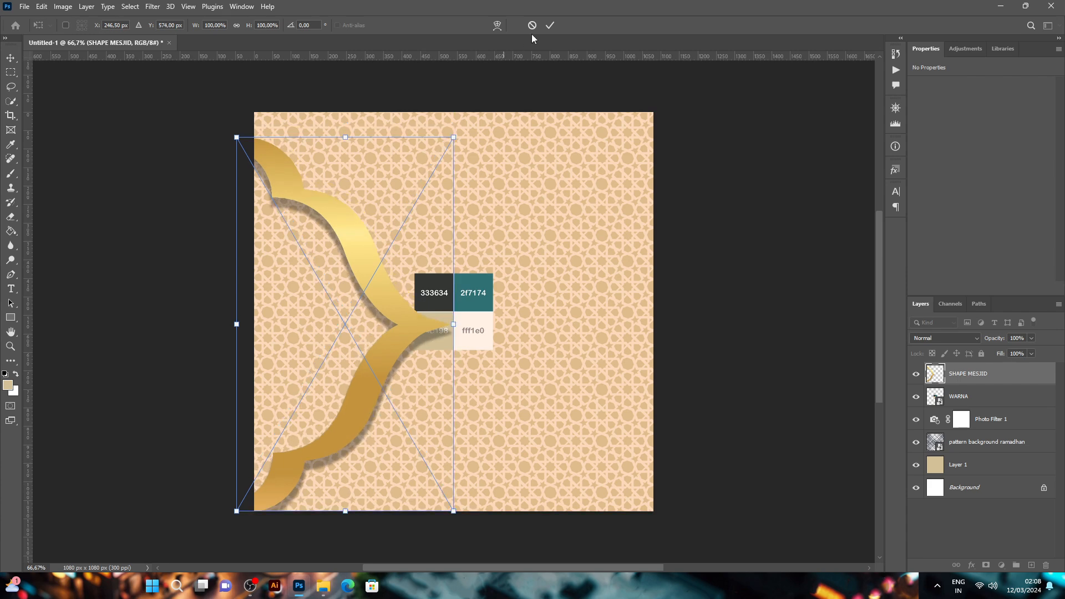
pyautogui.moveTo(451, 503)
pyautogui.mouseDown()
pyautogui.moveTo(464, 511)
pyautogui.moveTo(455, 518)
pyautogui.moveTo(446, 501)
pyautogui.mouseUp()
pyautogui.moveTo(367, 377)
pyautogui.mouseDown()
pyautogui.moveTo(391, 389)
pyautogui.moveTo(377, 389)
pyautogui.mouseUp()
pyautogui.click(550, 26)
pyautogui.moveTo(462, 300); pyautogui.dragTo(540, 228)
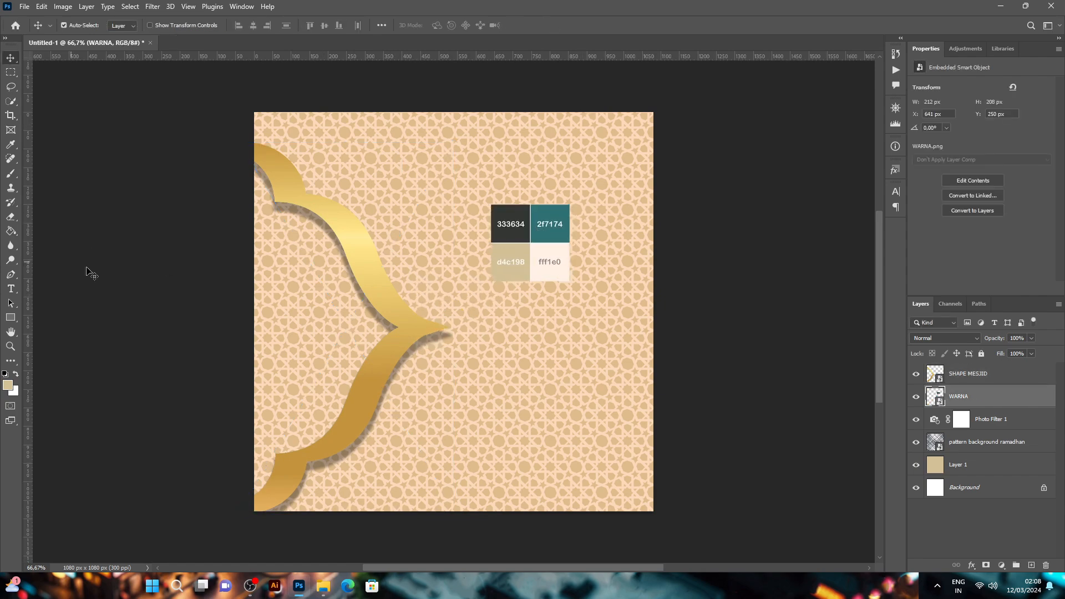
# Step: Place pattern background ramadhan.png again as a full-canvas layer above SHAPE MESJID and hide it
pyautogui.click(323, 586)
pyautogui.moveTo(670, 319); pyautogui.dragTo(321, 364)
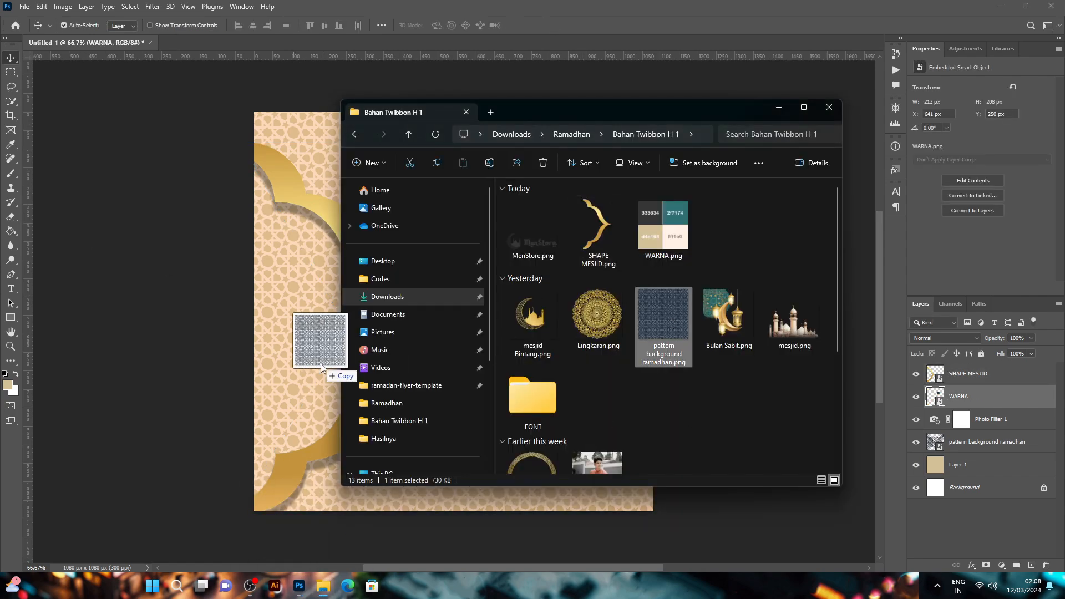
pyautogui.click(551, 25)
pyautogui.moveTo(968, 374); pyautogui.dragTo(953, 388)
pyautogui.click(916, 374)
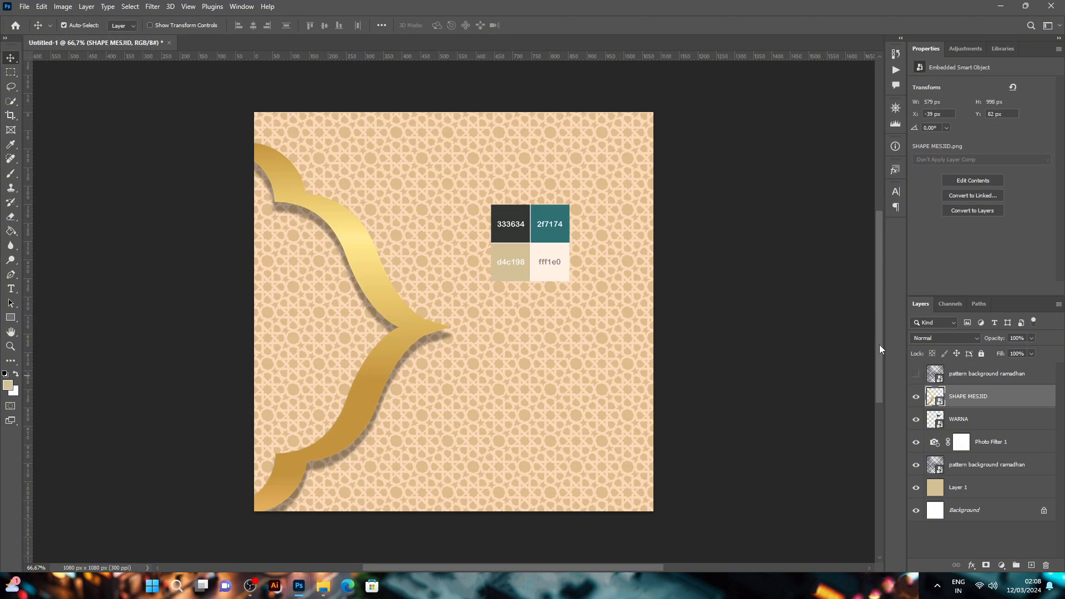
# Step: Select the area enclosed by the gold mosque shape with the Lasso tool, tracing along the middle of its band
pyautogui.click(11, 86)
pyautogui.moveTo(256, 146)
pyautogui.mouseDown()
pyautogui.moveTo(287, 191)
pyautogui.moveTo(353, 238)
pyautogui.mouseUp()
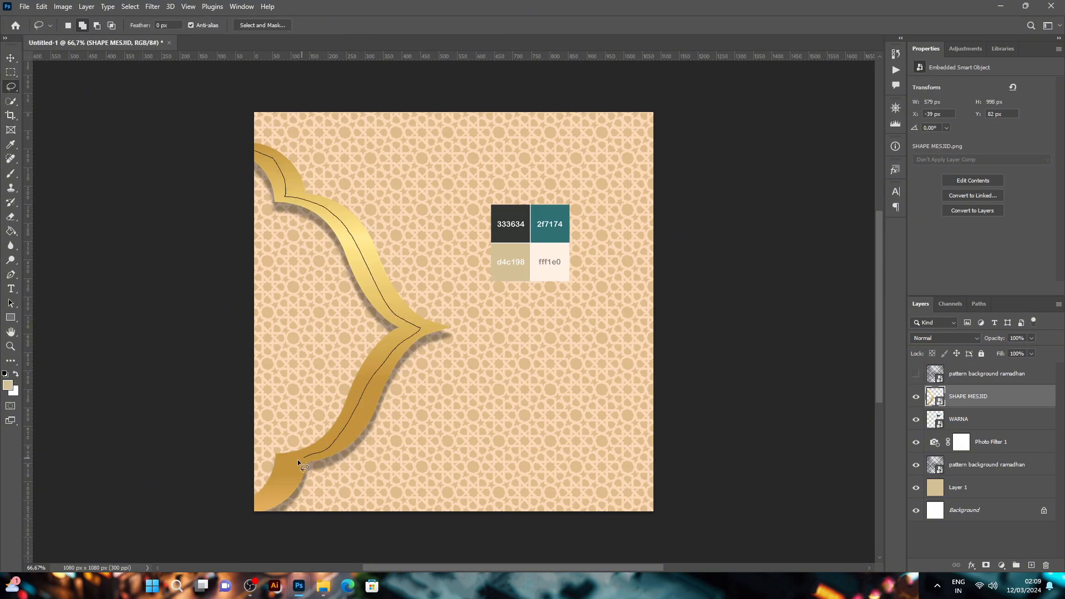
pyautogui.moveTo(221, 151); pyautogui.dragTo(208, 155)
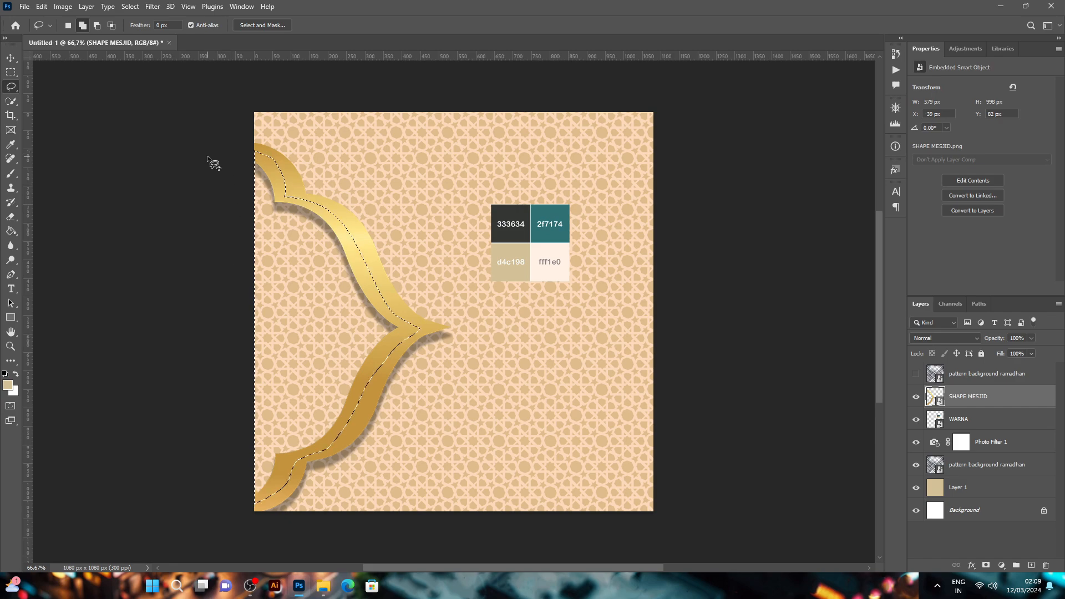
# Step: Show the topmost pattern layer, copy its selected area to a new layer, and hide the full pattern again
pyautogui.click(916, 374)
pyautogui.click(965, 377)
pyautogui.press('j')
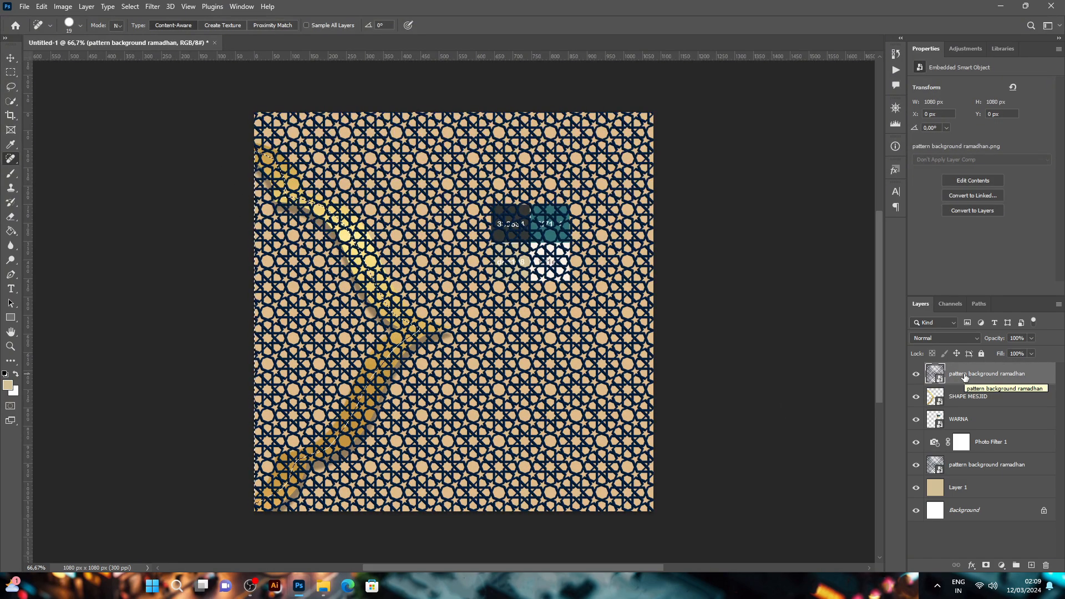
pyautogui.hotkey('ctrl', 'j')
pyautogui.click(916, 397)
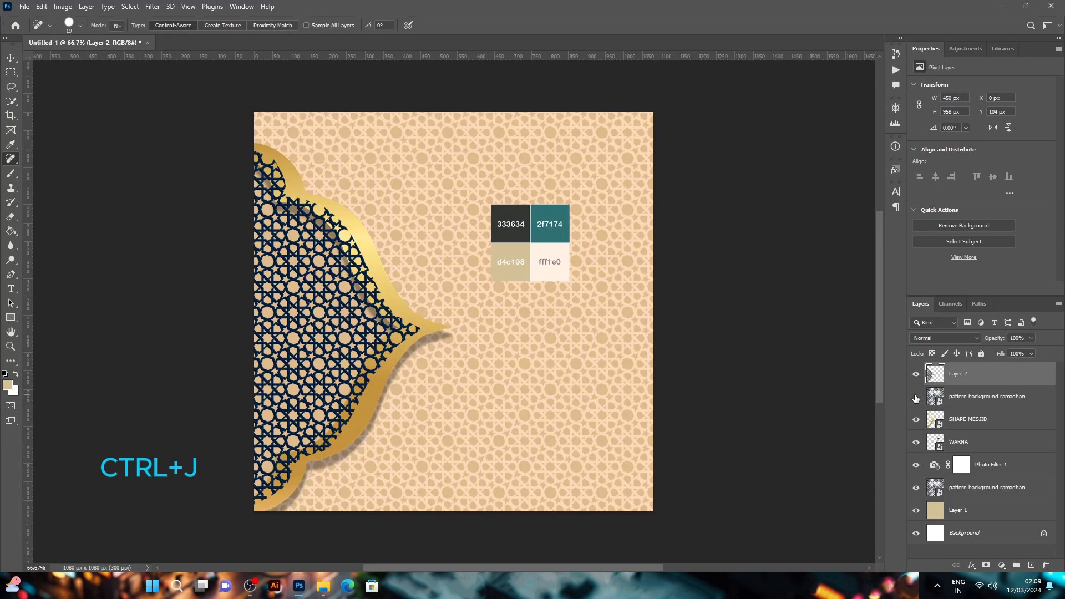
# Step: Move the cut-out pattern layer below SHAPE MESJID and delete the full pattern layer above it
pyautogui.moveTo(971, 382); pyautogui.dragTo(969, 426)
pyautogui.click(965, 380)
pyautogui.press('Delete')
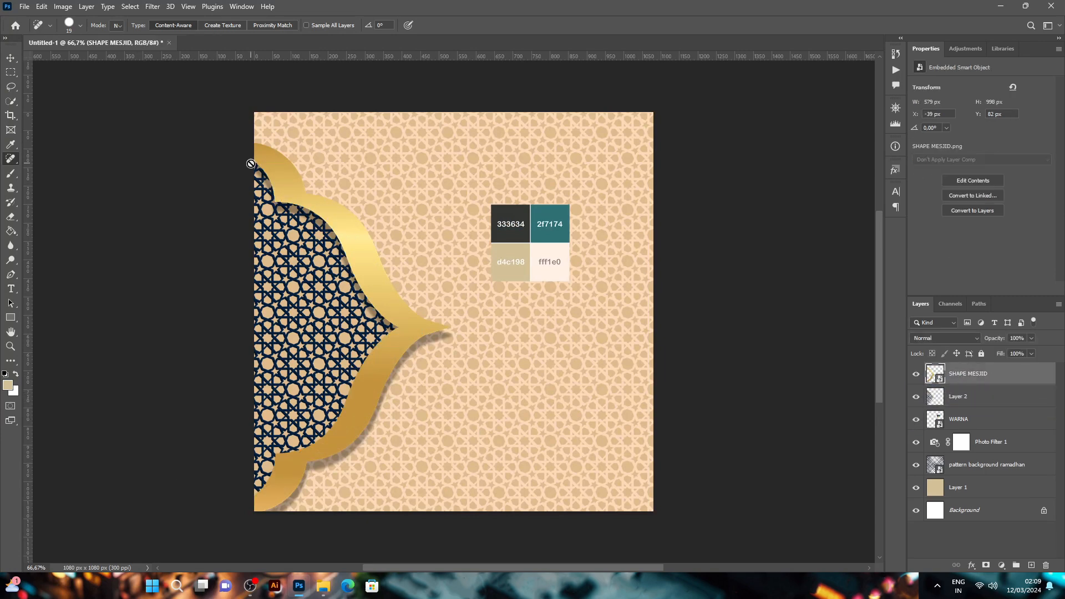
# Step: Apply a Color Overlay to the cut-out pattern Layer 2, sampling the teal 2f7174 from the palette at 100% opacity
pyautogui.click(964, 392)
pyautogui.click(86, 7)
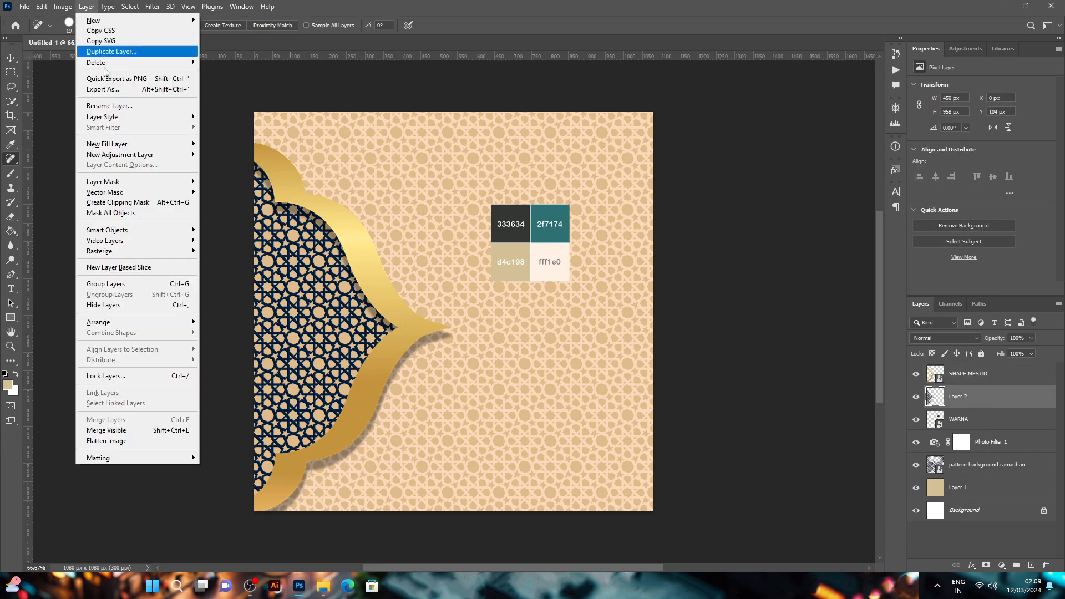
pyautogui.moveTo(139, 117)
pyautogui.click(248, 186)
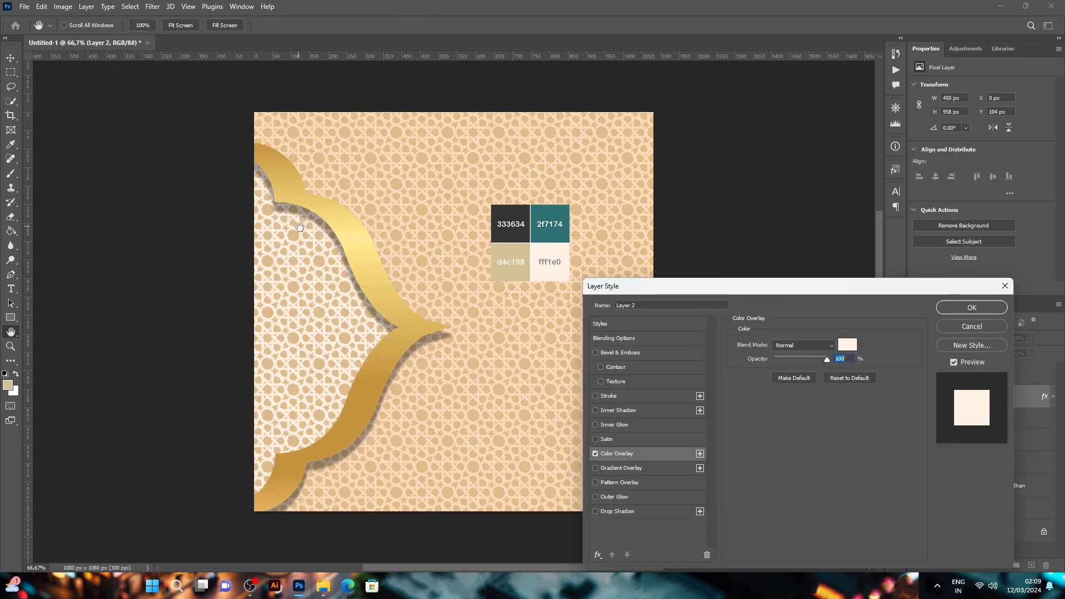
pyautogui.click(842, 344)
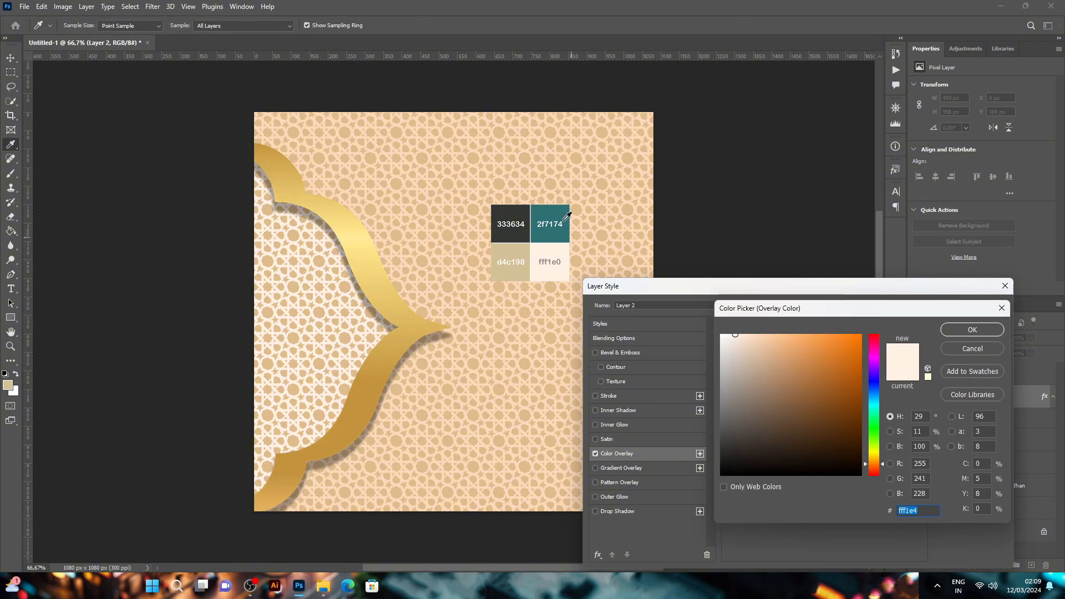
pyautogui.click(565, 214)
pyautogui.click(963, 334)
pyautogui.click(954, 311)
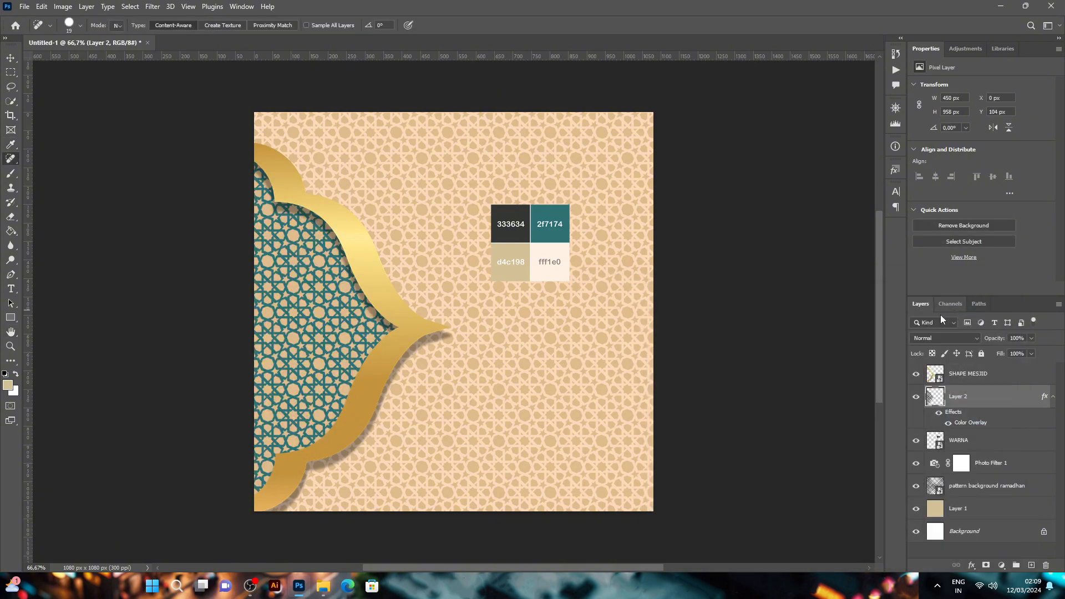
# Step: Set Layer 2's blend mode to Difference and select the Photo Filter 1 adjustment layer
pyautogui.click(946, 338)
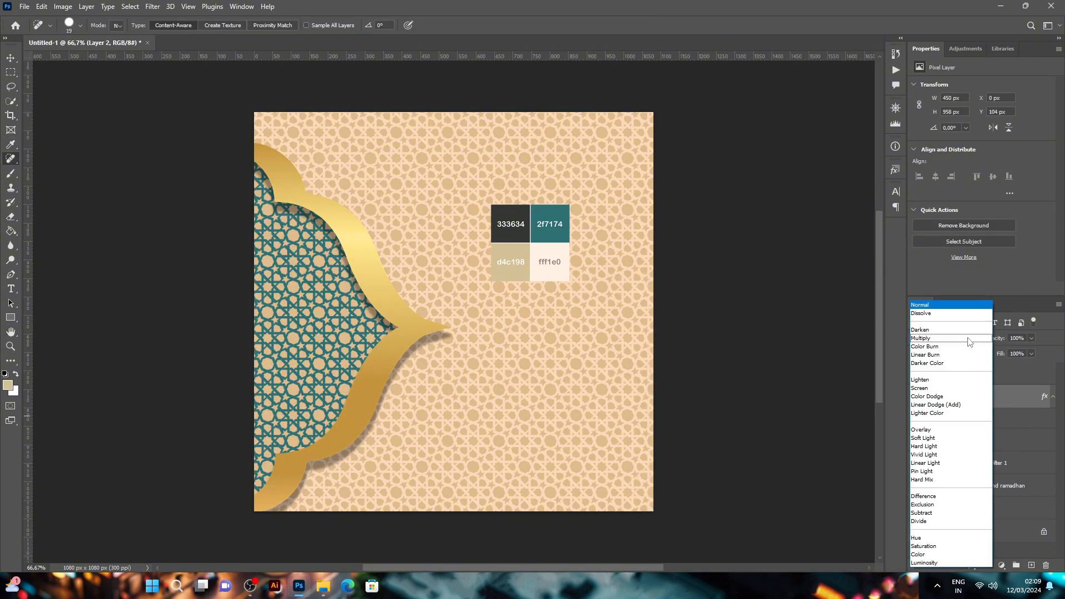
pyautogui.click(927, 499)
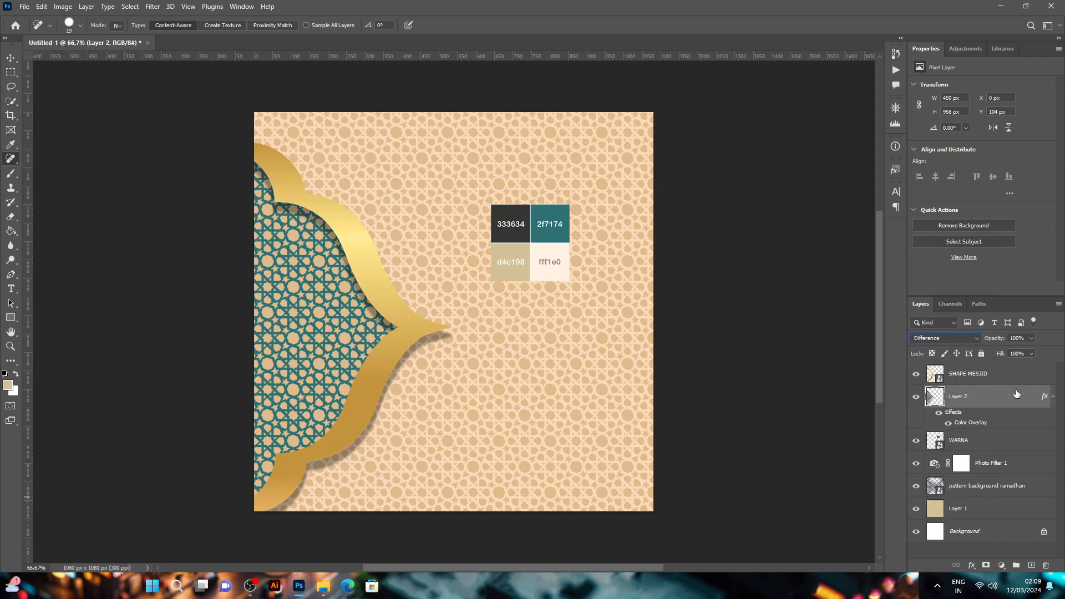
pyautogui.moveTo(1000, 339); pyautogui.dragTo(1005, 340)
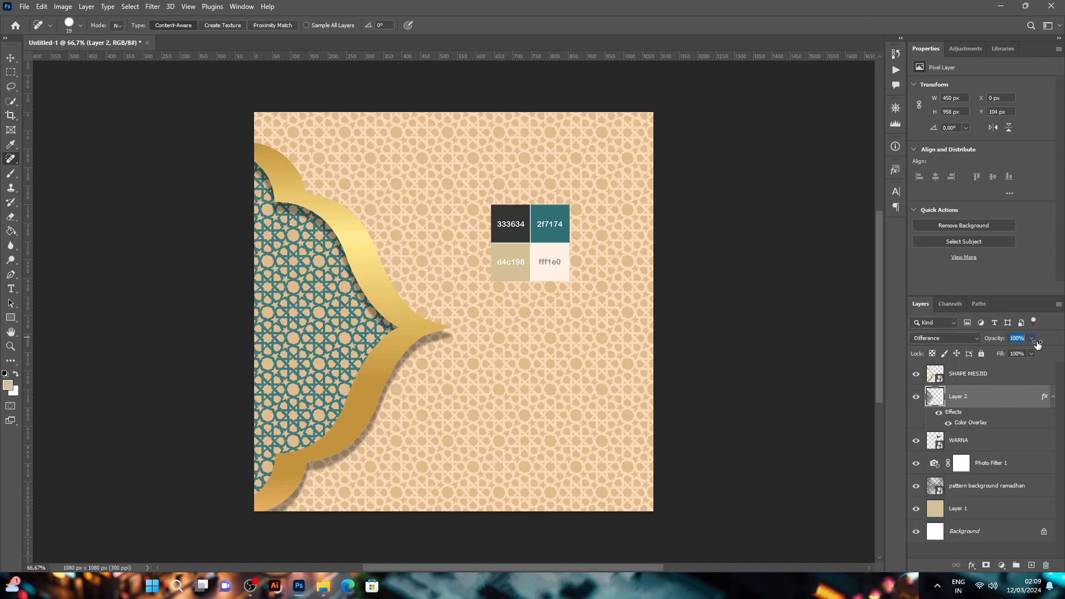
pyautogui.click(1024, 471)
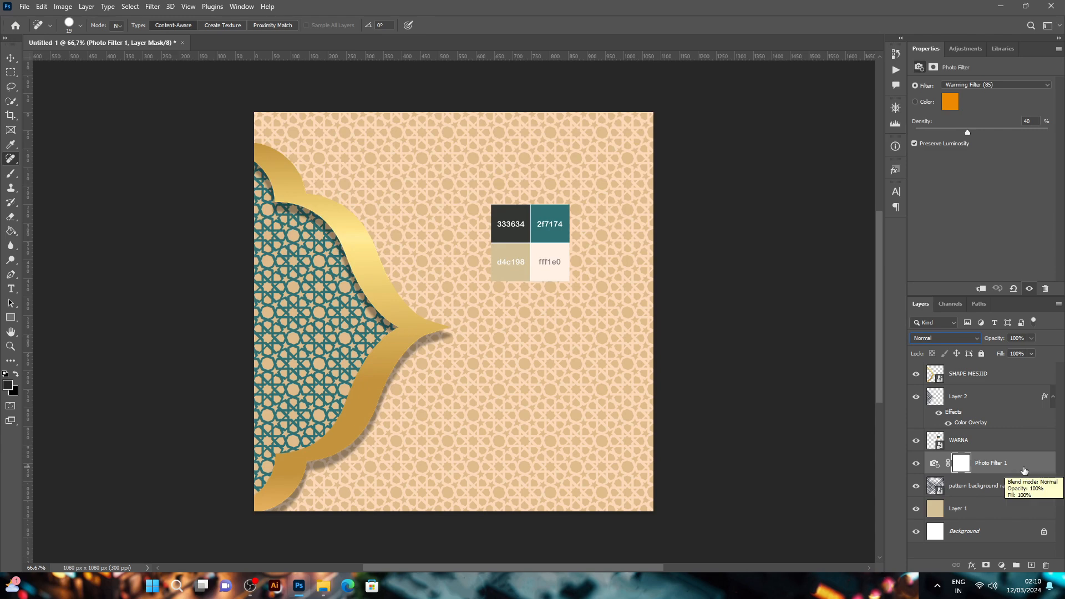
# Step: Move the Photo Filter 1 adjustment layer above the teal pattern Layer 2, directly below SHAPE MESJID
pyautogui.moveTo(1025, 471); pyautogui.dragTo(1020, 399)
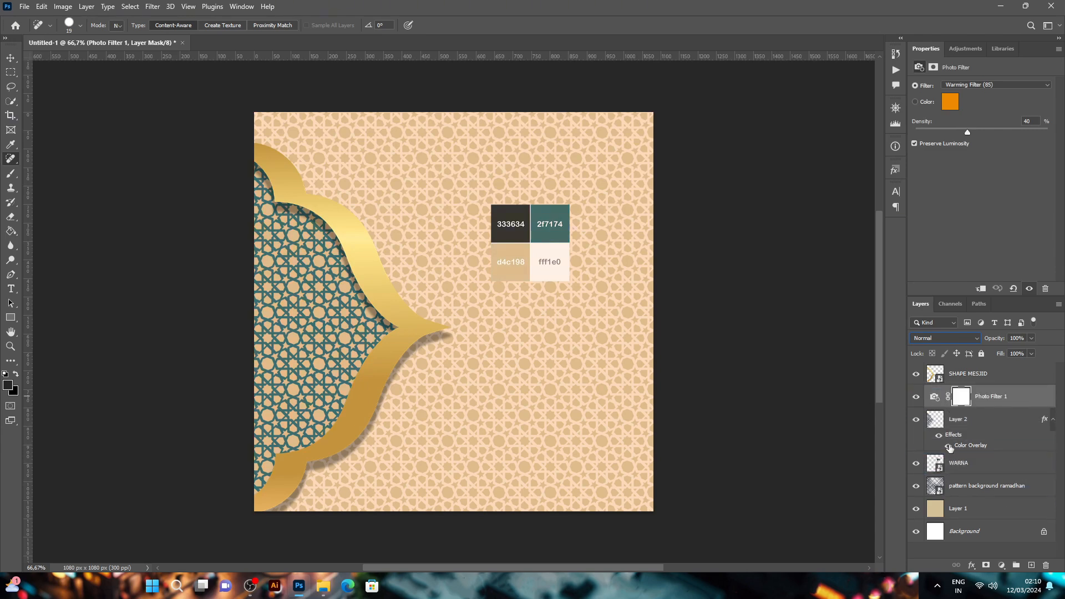
pyautogui.click(916, 487)
# Step: Place the model photo from the materials folder at full canvas size, directly beneath the gold frame layer
pyautogui.click(323, 585)
pyautogui.moveTo(590, 442); pyautogui.dragTo(309, 352)
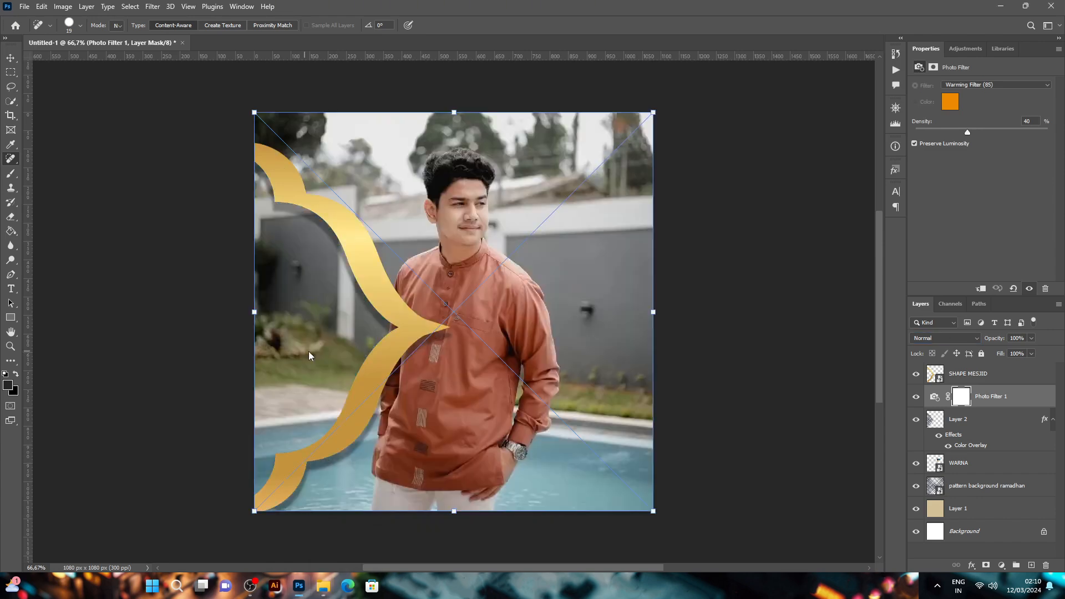
pyautogui.click(553, 26)
# Step: Remove the model photo's background with the Contextual Task Bar's one-step option, showing the bar for this and hiding it again
pyautogui.click(241, 6)
pyautogui.click(263, 439)
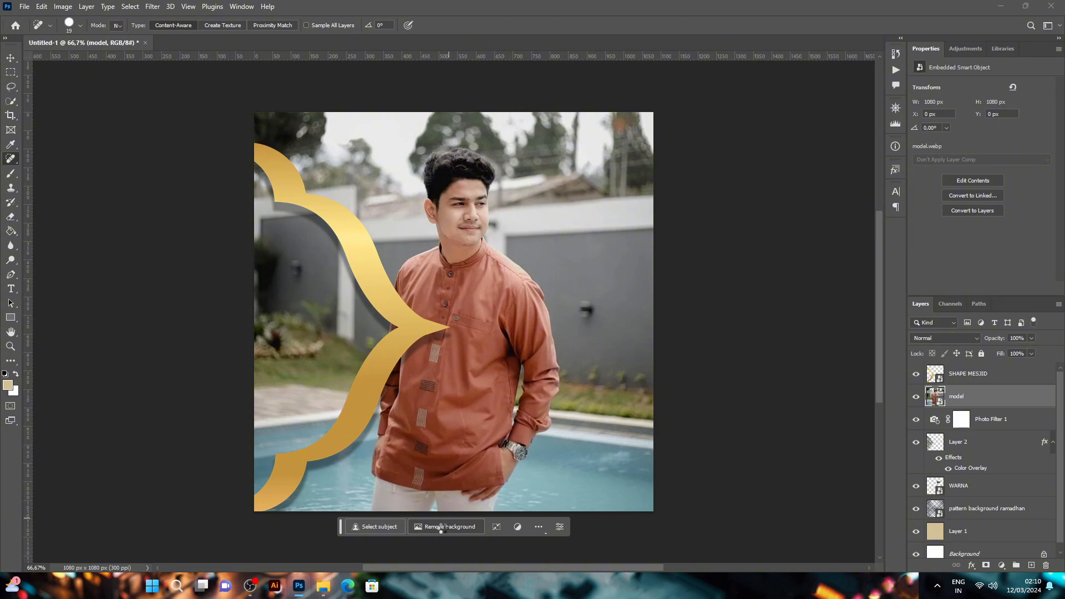
pyautogui.click(241, 6)
pyautogui.click(272, 439)
# Step: Scale the model layer down to about 707 x 707 px and position the man inside the gold mosque frame
pyautogui.press('v')
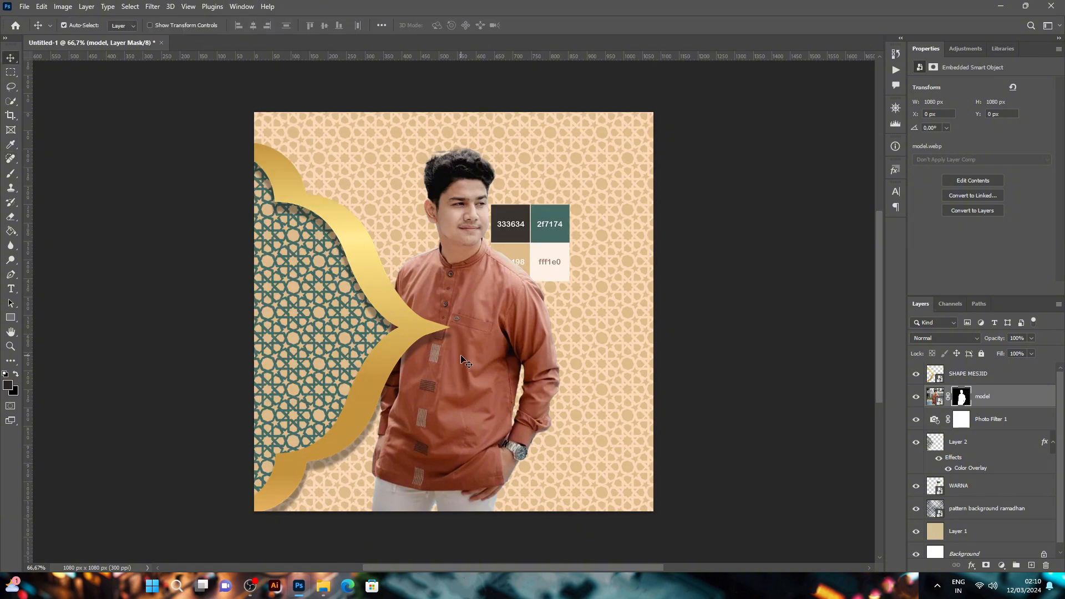
pyautogui.moveTo(483, 363); pyautogui.dragTo(366, 384)
pyautogui.hotkey('ctrl', 't')
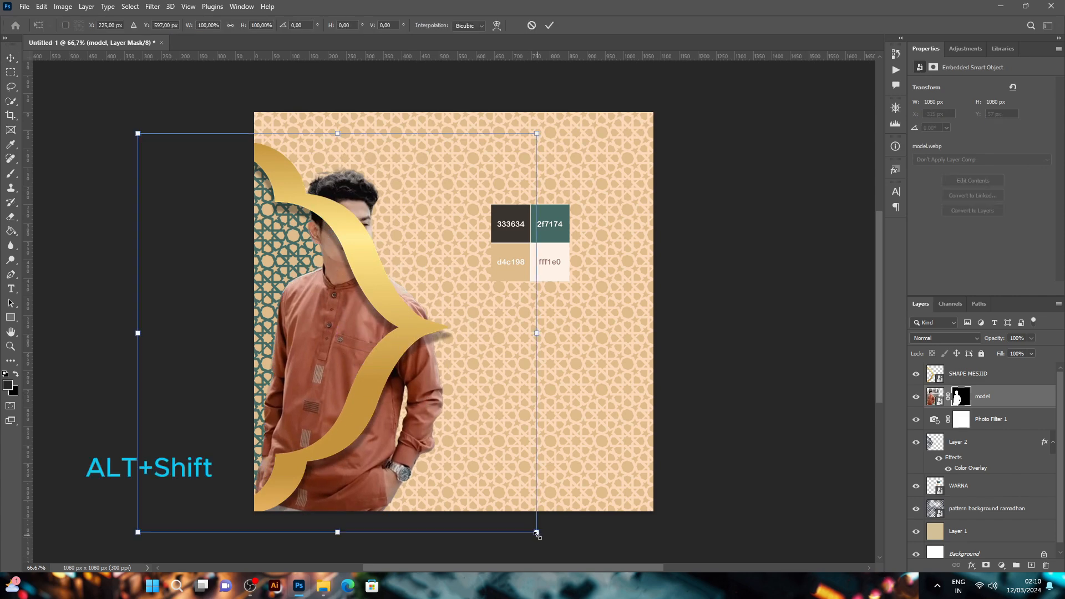
pyautogui.moveTo(537, 534); pyautogui.dragTo(476, 518)
pyautogui.moveTo(433, 428); pyautogui.dragTo(401, 459)
pyautogui.moveTo(463, 523); pyautogui.dragTo(433, 496)
pyautogui.moveTo(381, 413); pyautogui.dragTo(376, 416)
pyautogui.press('Return')
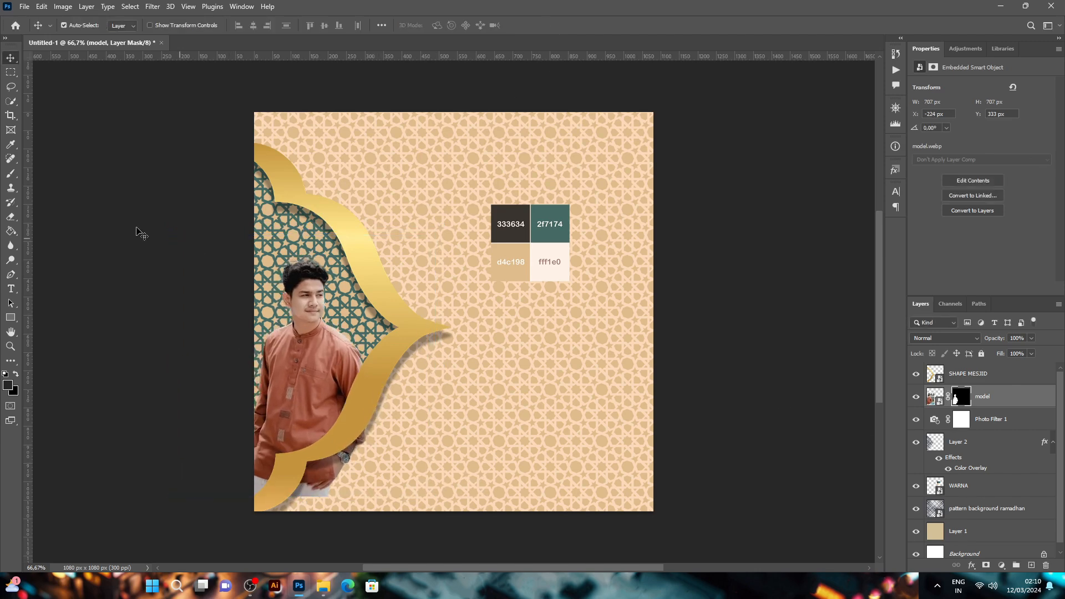
# Step: Lasso the part of the model sticking out past the frame's lower edge, erase it on the layer mask, and deselect
pyautogui.press('l')
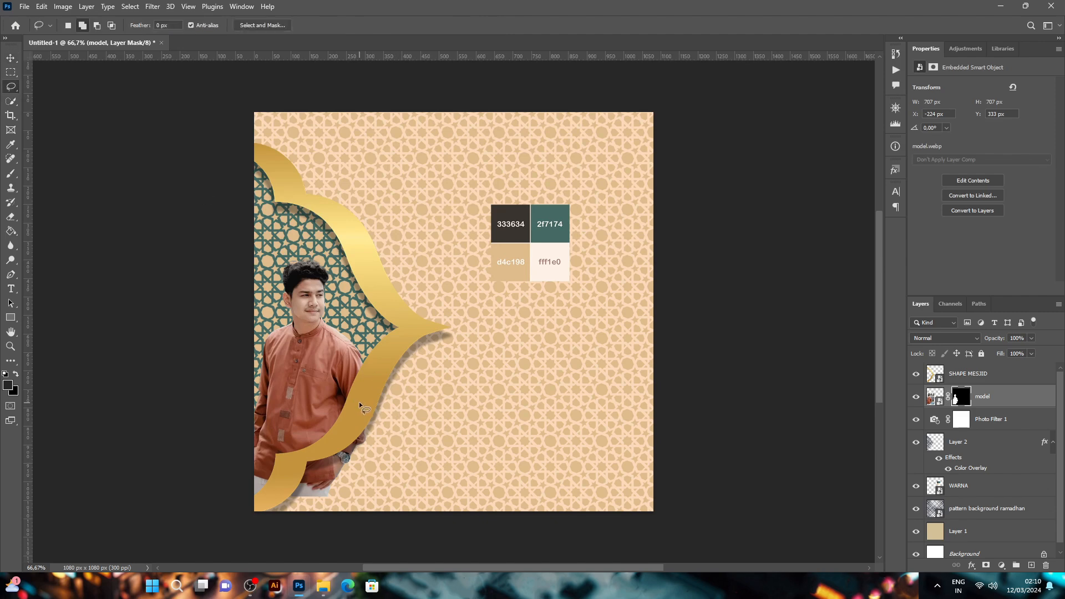
pyautogui.moveTo(359, 402)
pyautogui.mouseDown()
pyautogui.moveTo(275, 481)
pyautogui.moveTo(268, 508)
pyautogui.moveTo(327, 520)
pyautogui.moveTo(380, 467)
pyautogui.moveTo(360, 408)
pyautogui.mouseUp()
pyautogui.click(10, 216)
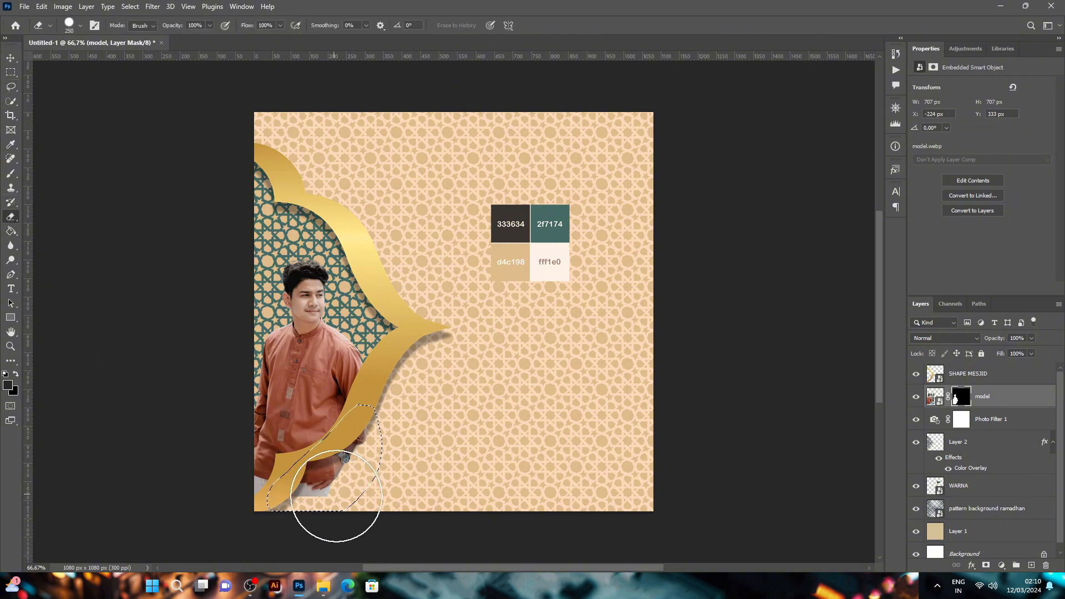
pyautogui.moveTo(336, 497)
pyautogui.mouseDown()
pyautogui.moveTo(323, 494)
pyautogui.moveTo(355, 483)
pyautogui.moveTo(376, 458)
pyautogui.mouseUp()
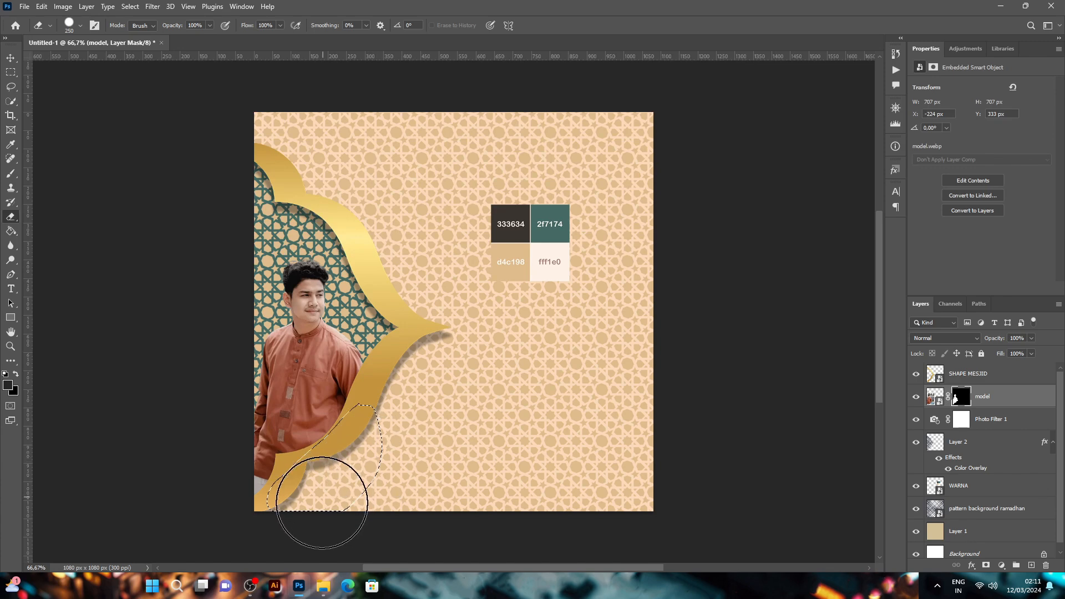
pyautogui.press('v')
pyautogui.hotkey('ctrl', 'd')
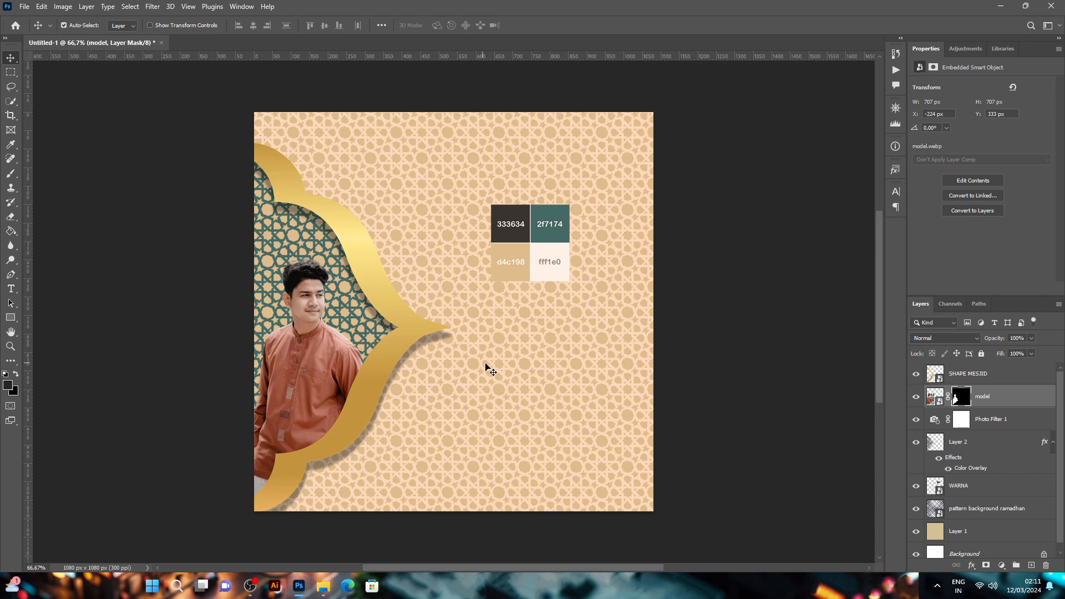
# Step: Place MenStore.png in the canvas's upper-right corner at about X 853 px, Y 26 px
pyautogui.click(322, 587)
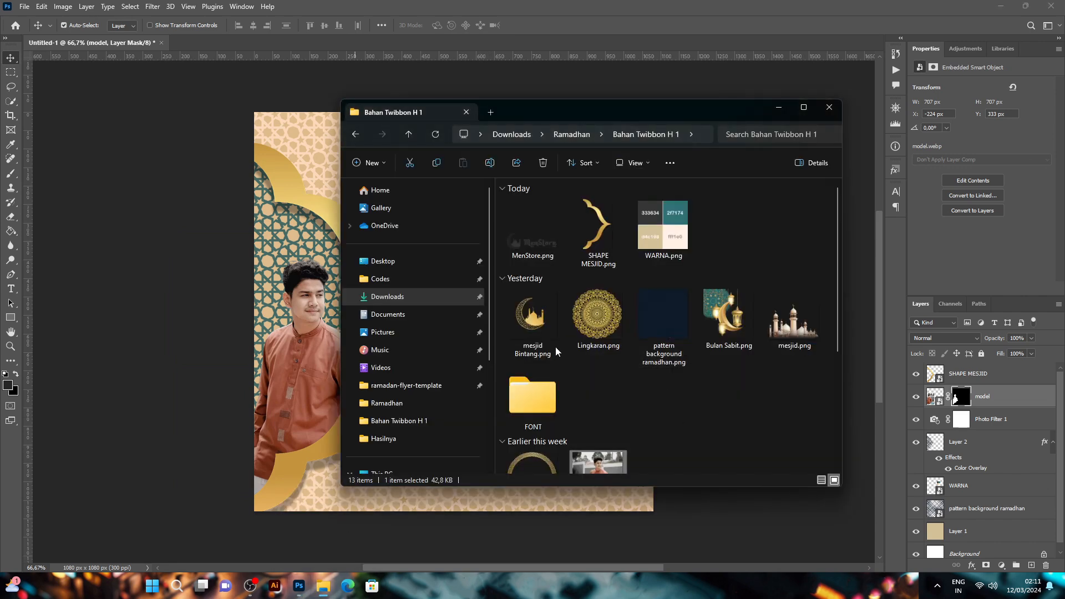
pyautogui.moveTo(541, 244); pyautogui.dragTo(303, 237)
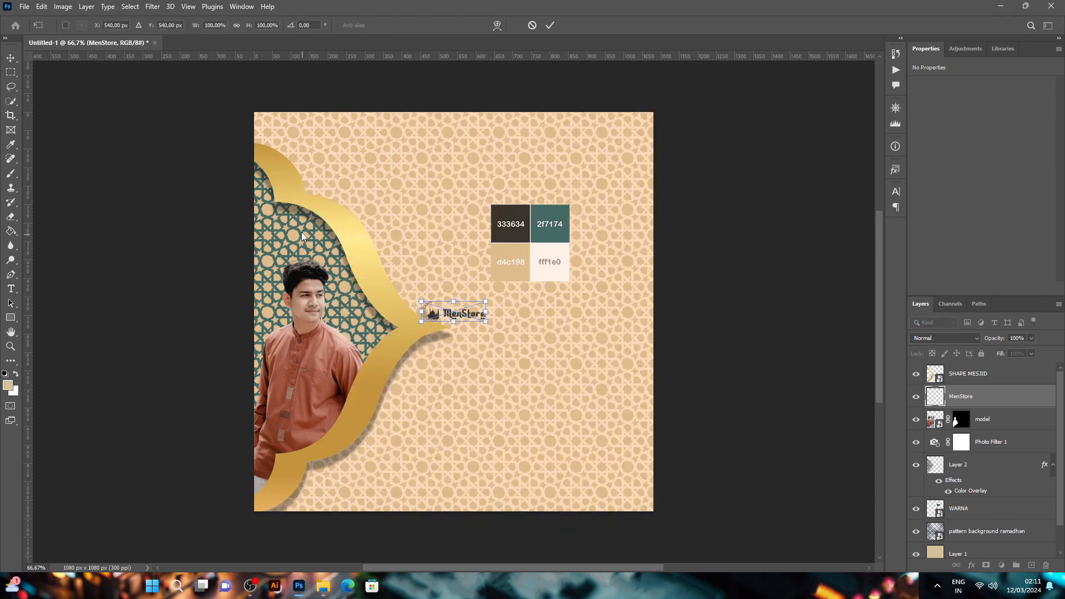
pyautogui.moveTo(453, 313); pyautogui.dragTo(600, 139)
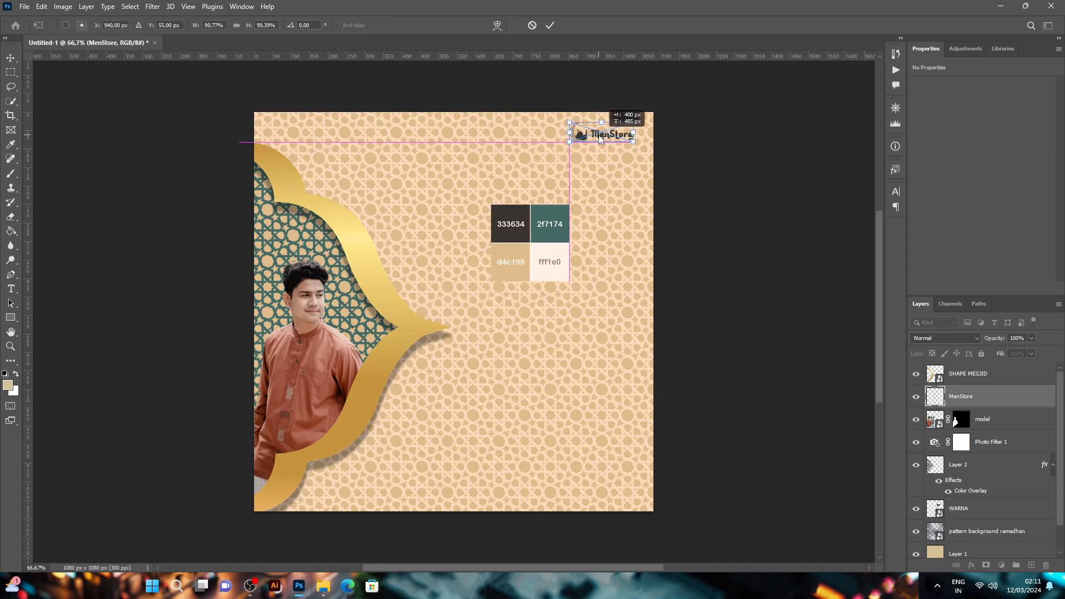
pyautogui.click(550, 25)
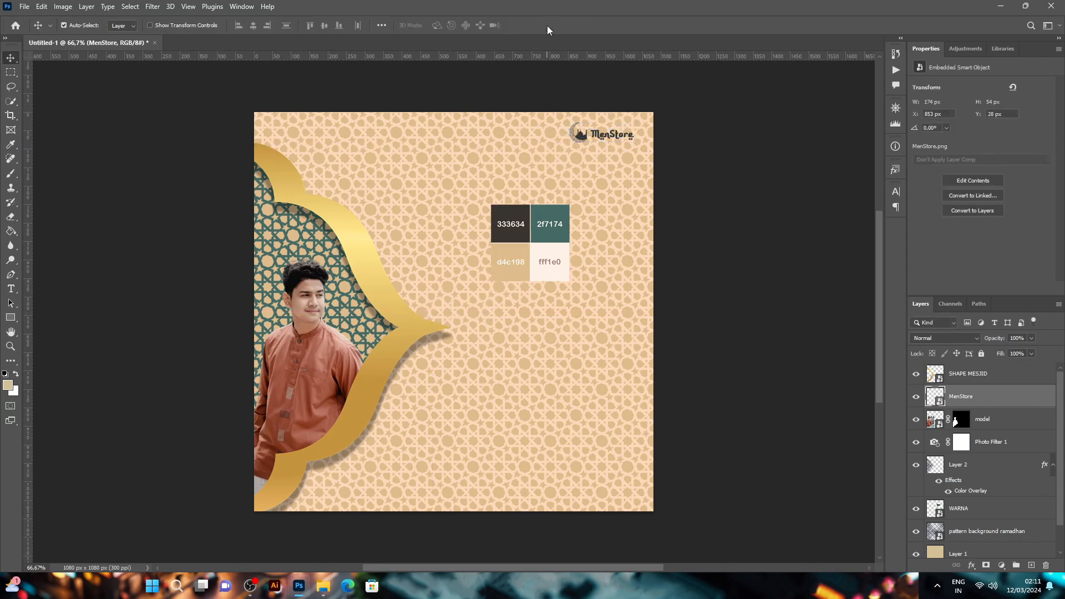
# Step: Add the heading "Ramadhan" near the canvas top in 18 pt a Awal Ramadhan, coloured dark from the palette's 333634 swatch
pyautogui.click(10, 289)
pyautogui.moveTo(347, 151); pyautogui.dragTo(545, 192)
pyautogui.write('N')
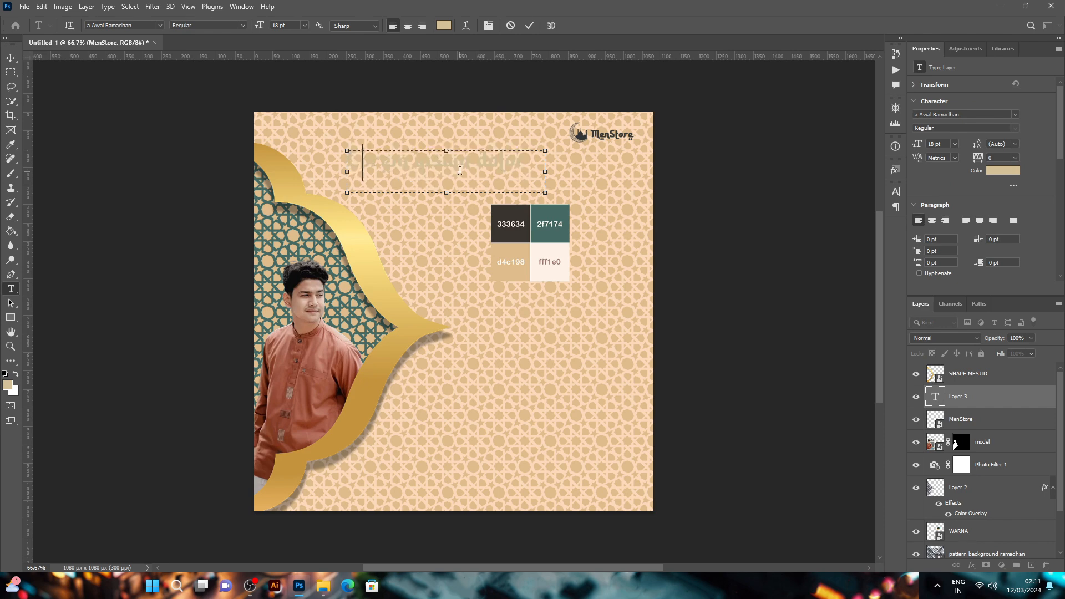
pyautogui.hotkey('ctrl', 'a')
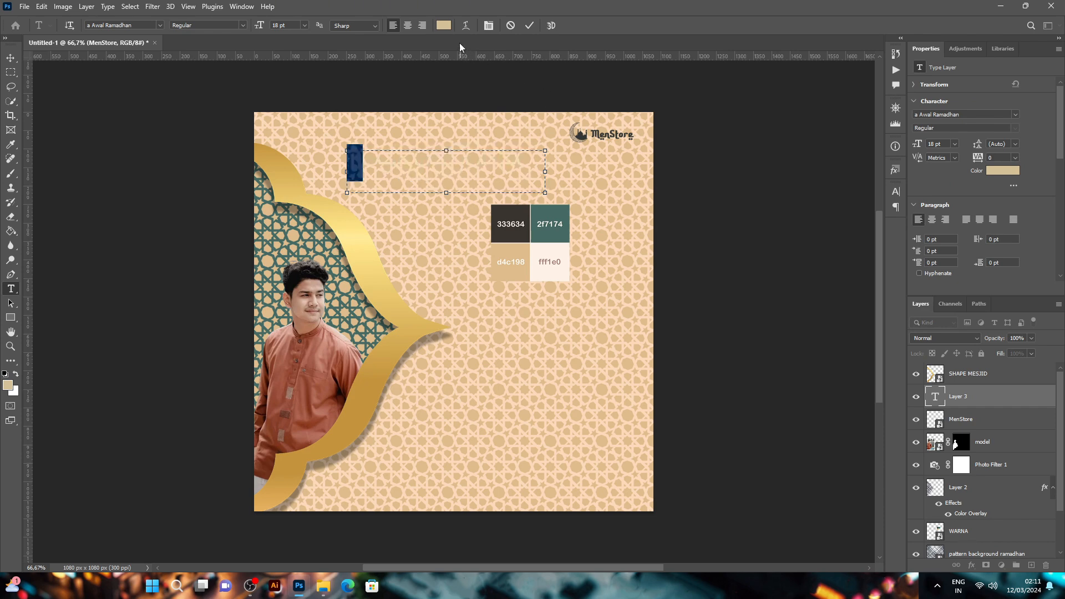
pyautogui.click(444, 25)
pyautogui.click(504, 210)
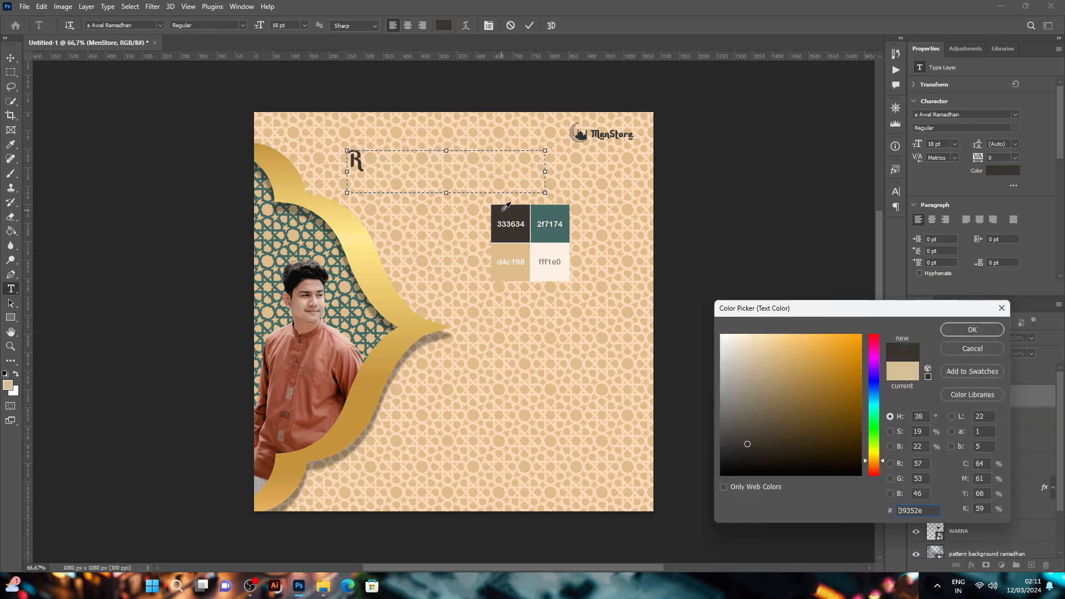
pyautogui.click(965, 330)
pyautogui.write('Ra')
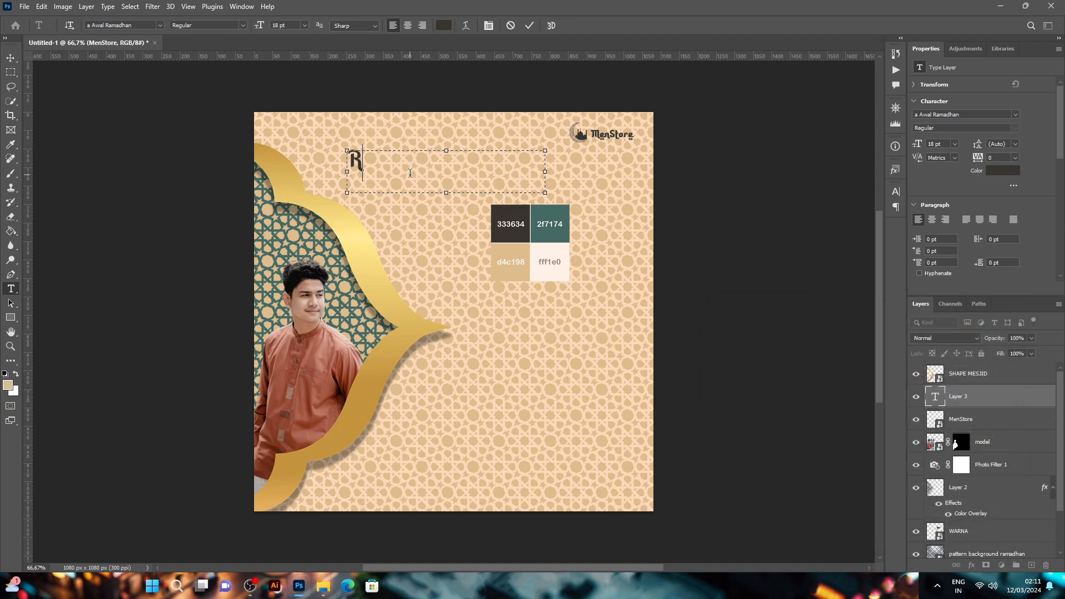
pyautogui.write('madhan')
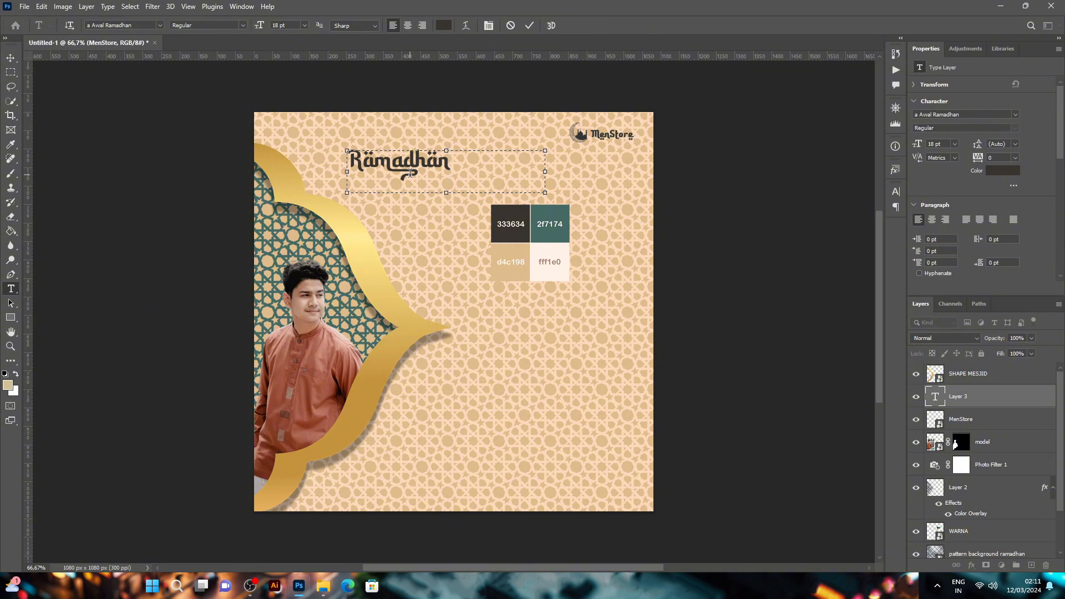
# Step: Enlarge the Ramadhan heading to 31 pt and shift it slightly right and down
pyautogui.hotkey('ctrl', 'a')
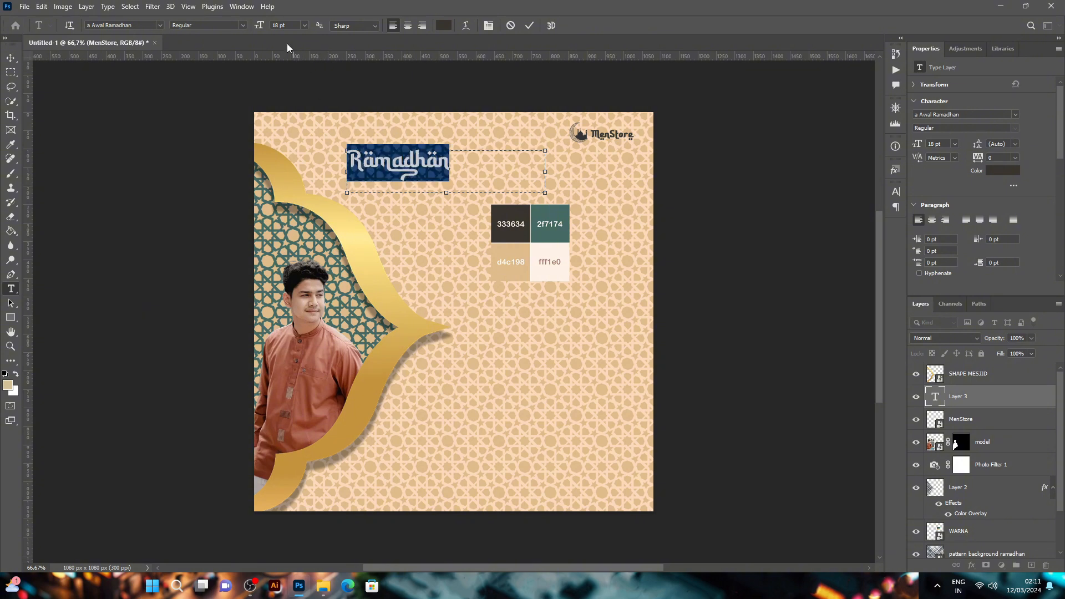
pyautogui.moveTo(259, 25); pyautogui.dragTo(265, 24)
pyautogui.click(529, 25)
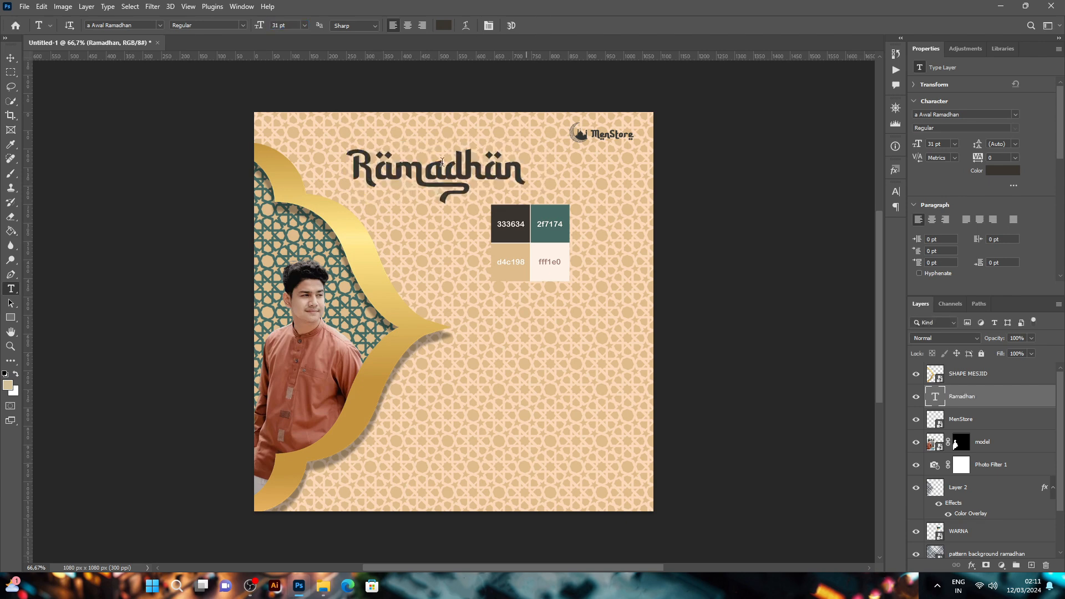
pyautogui.press('v')
pyautogui.moveTo(428, 174); pyautogui.dragTo(446, 178)
# Step: Reapply the a Awal Ramadhan font to the Ramadhan heading
pyautogui.doubleClick(446, 178)
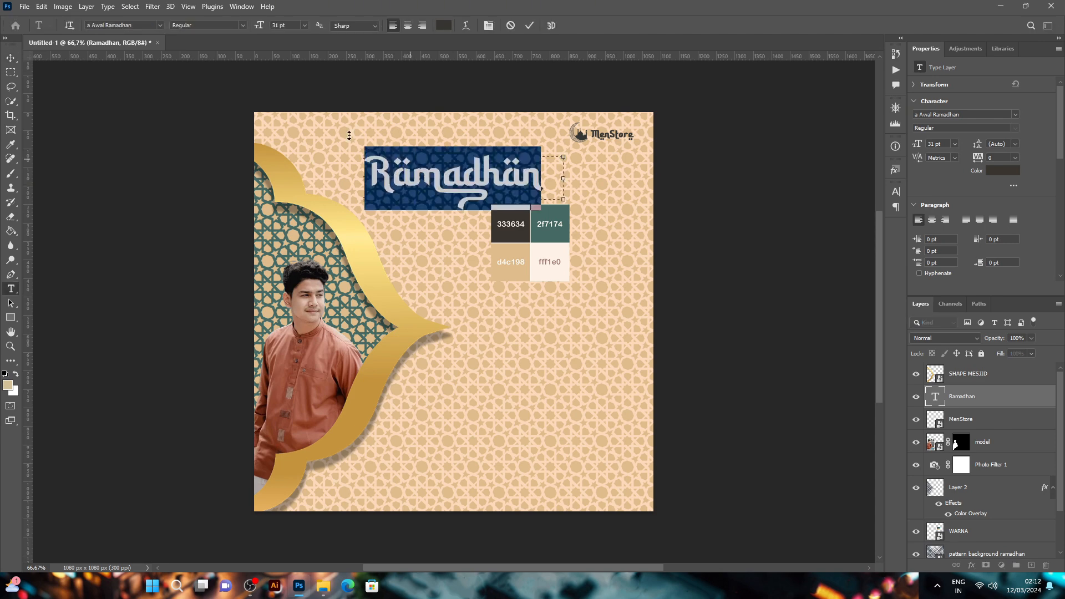
pyautogui.click(160, 26)
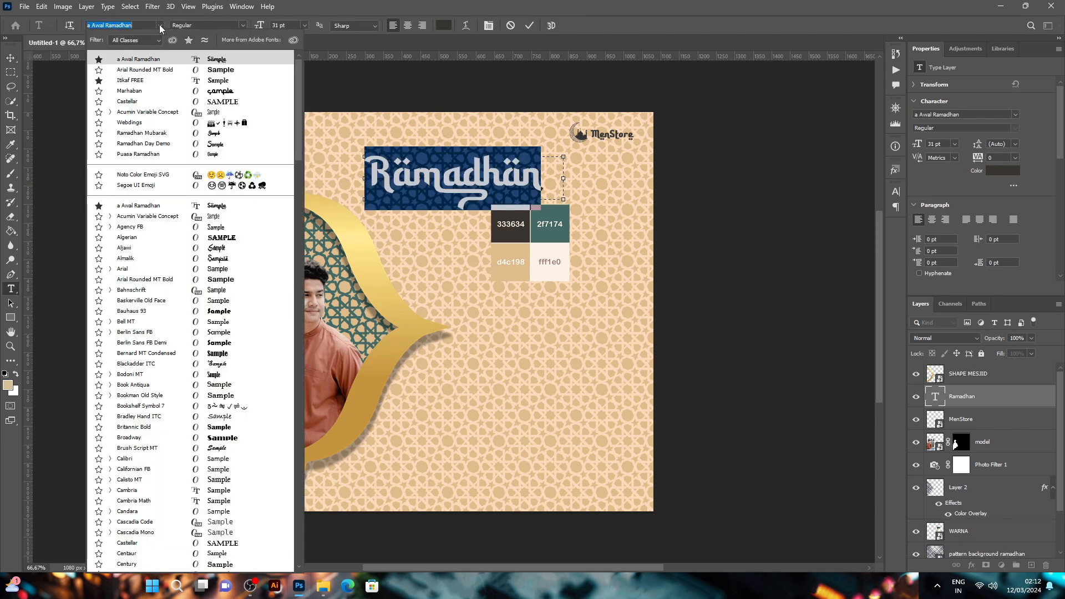
pyautogui.click(213, 60)
pyautogui.click(530, 26)
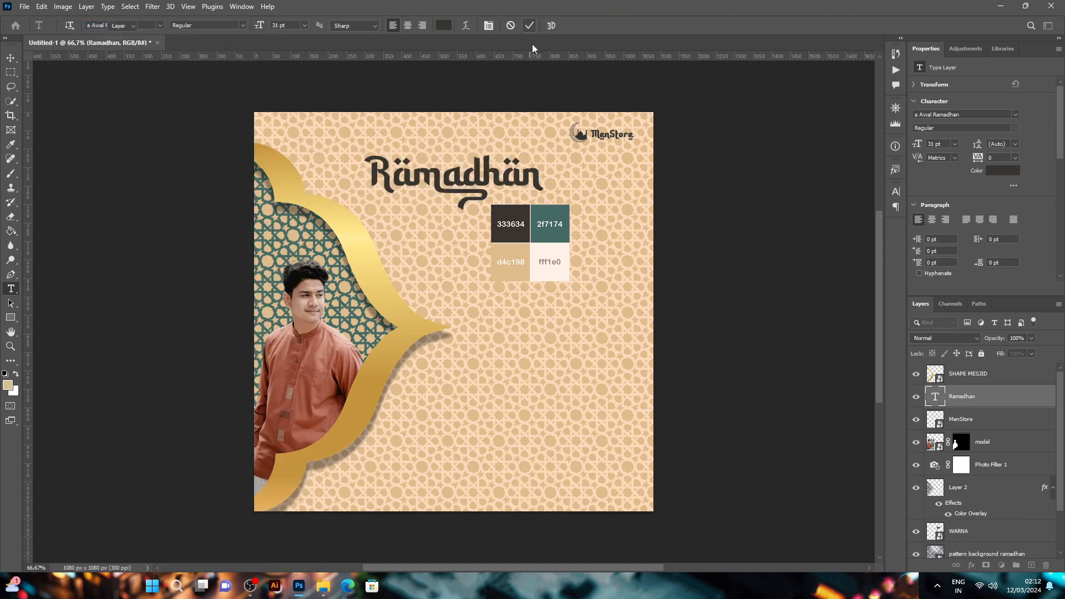
# Step: Move the WARNA colour palette down to free space and add the text "SALE" beneath the Ramadhan heading
pyautogui.press('v')
pyautogui.moveTo(546, 227); pyautogui.dragTo(565, 354)
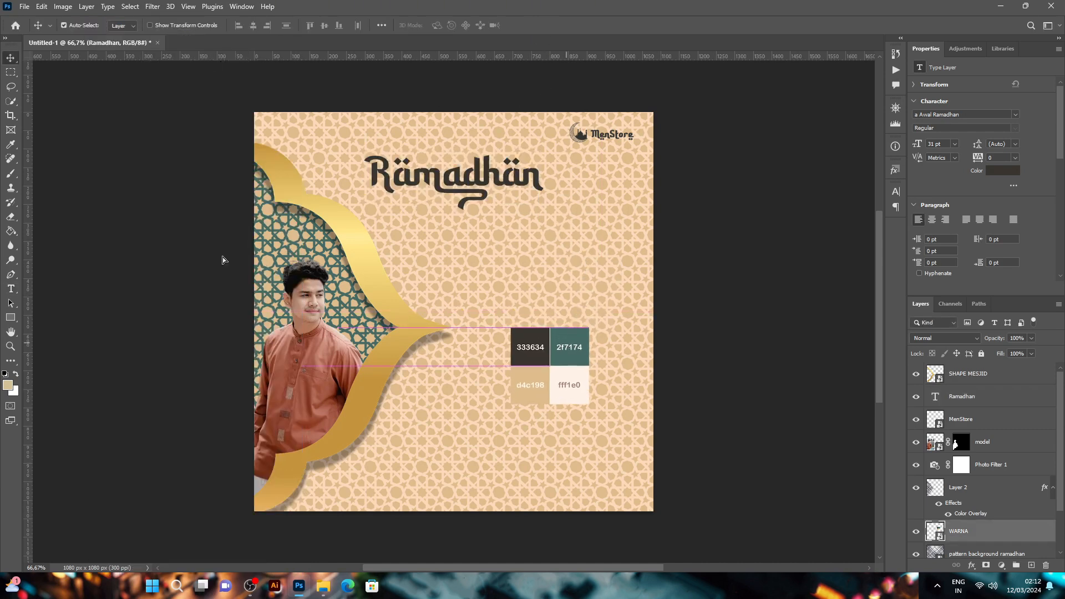
pyautogui.press('t')
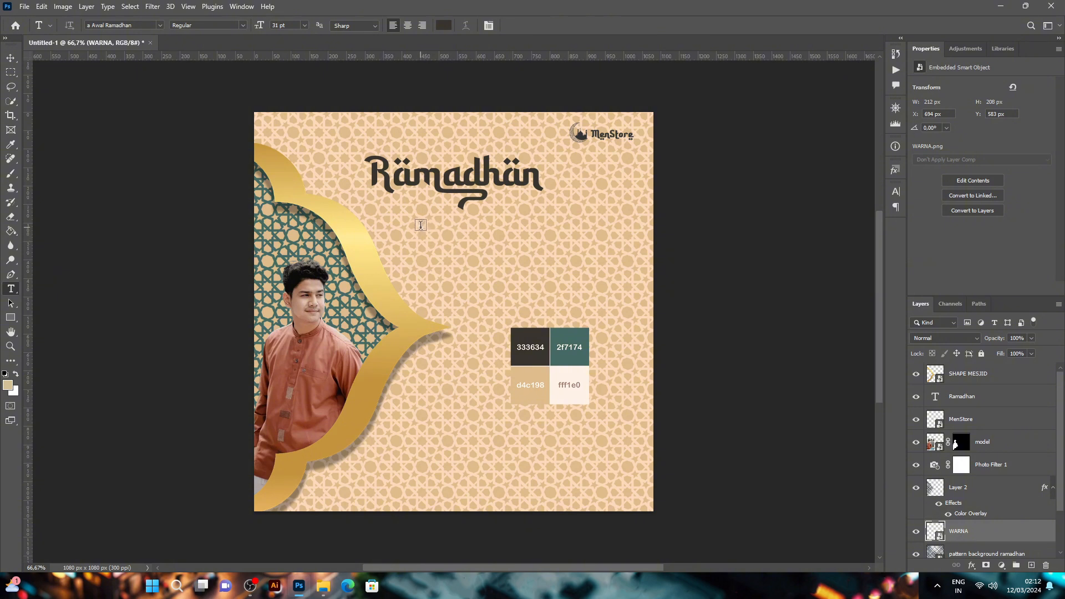
pyautogui.moveTo(421, 216); pyautogui.dragTo(620, 288)
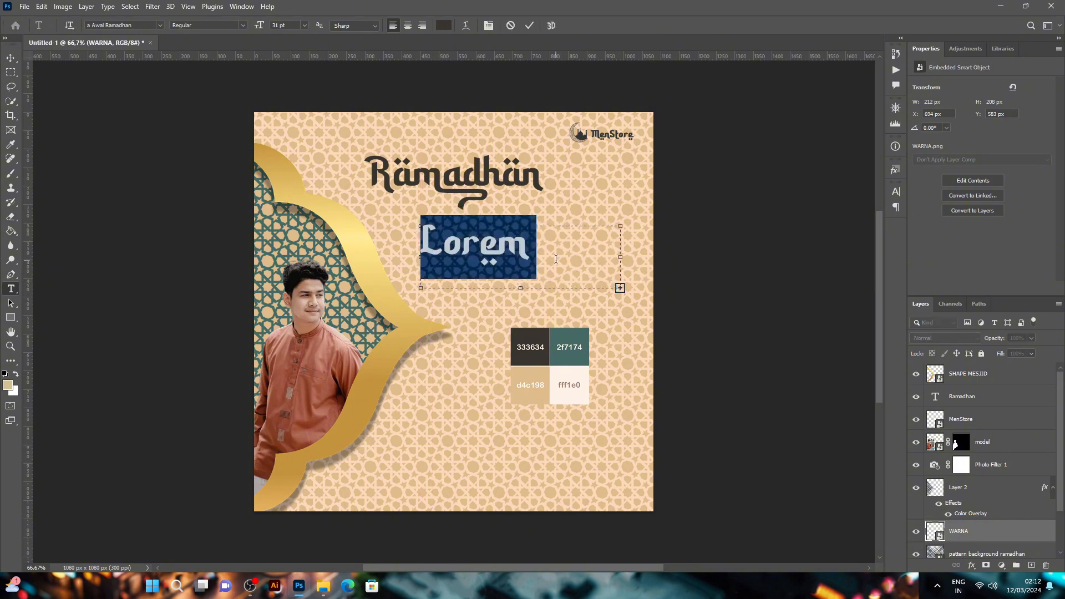
pyautogui.write('Sa')
pyautogui.press('BackSpace')
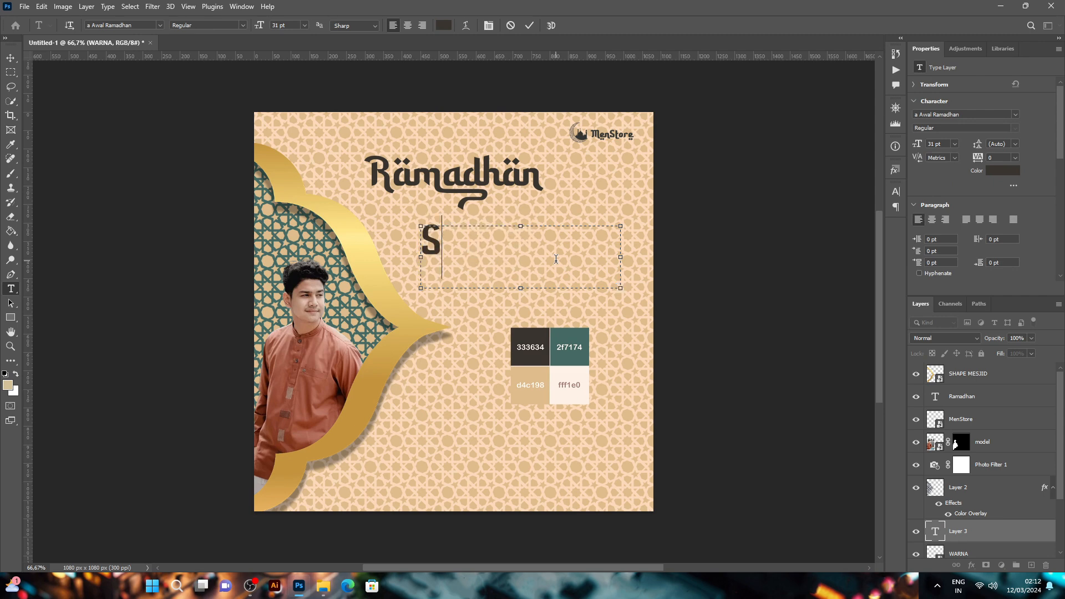
pyautogui.write('ALE')
# Step: Set the SALE text to the Itikaf FREE font at 35 pt
pyautogui.hotkey('ctrl', 'a')
pyautogui.click(160, 27)
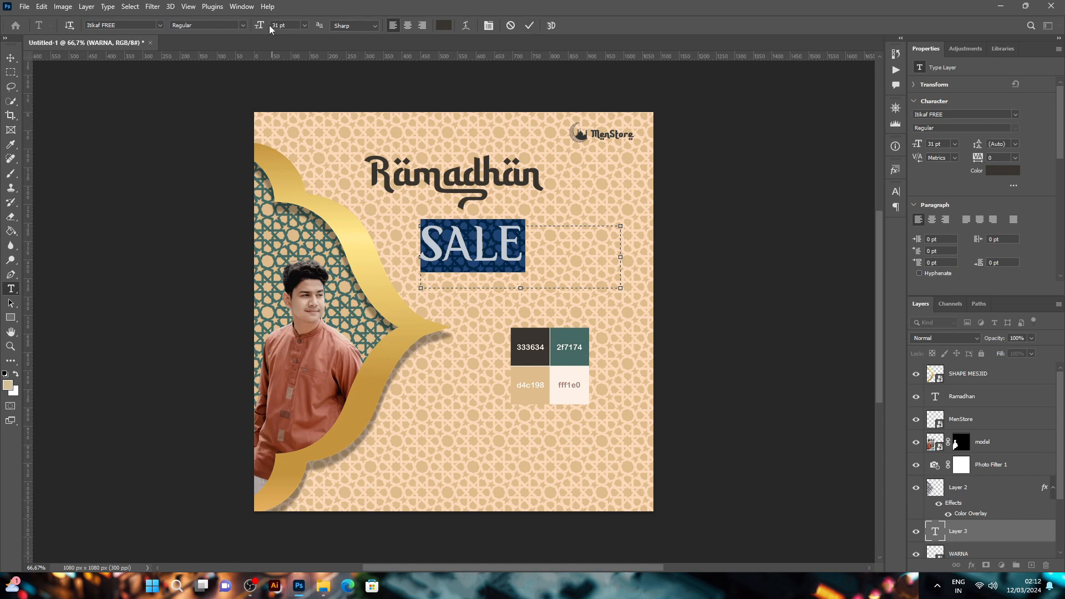
pyautogui.moveTo(257, 25); pyautogui.dragTo(258, 26)
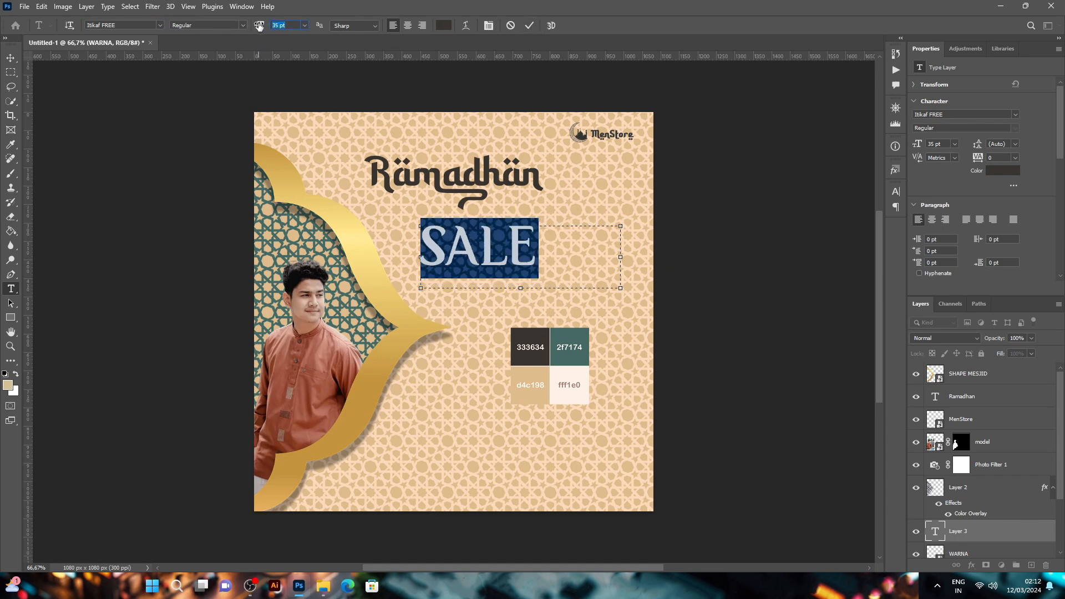
pyautogui.click(531, 26)
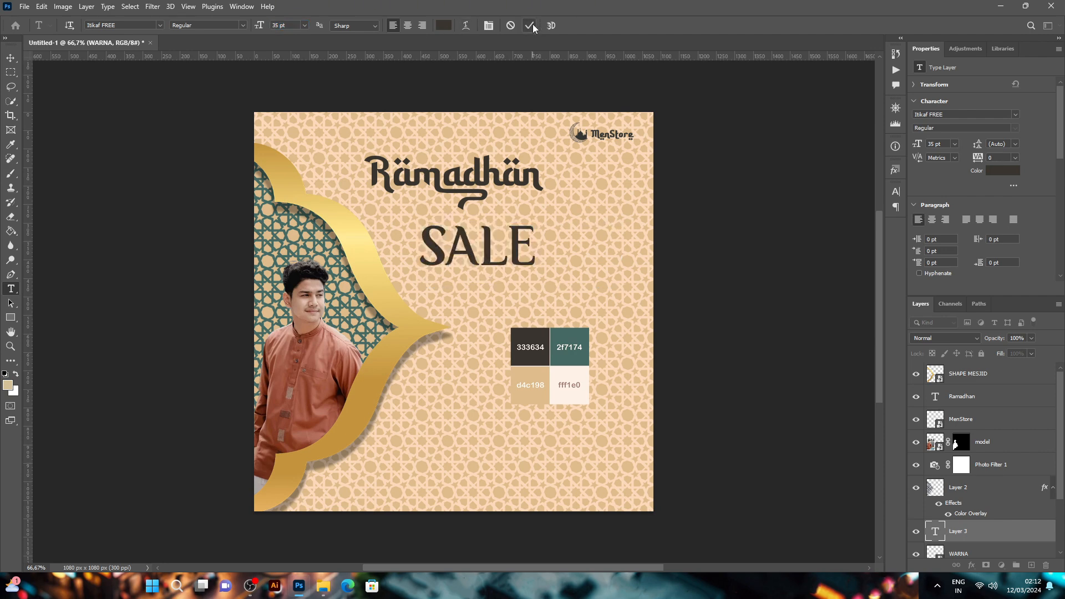
# Step: Recolour the SALE text with the cream sampled from the palette's fff1e0 swatch and move it further right under the heading
pyautogui.doubleClick(502, 245)
pyautogui.click(442, 26)
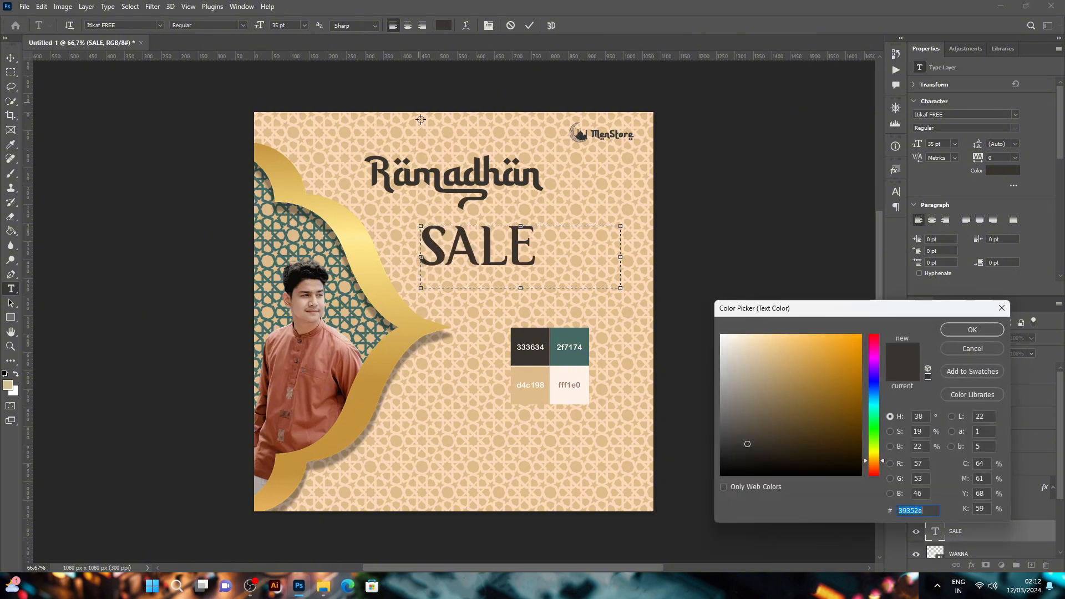
pyautogui.click(562, 332)
pyautogui.click(570, 388)
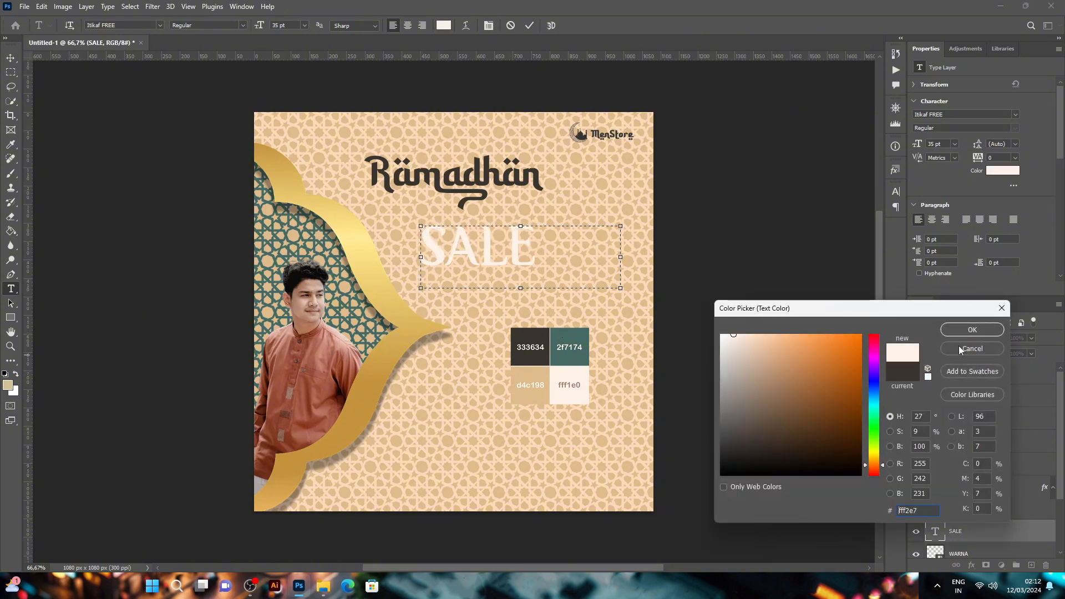
pyautogui.click(973, 329)
pyautogui.click(527, 25)
pyautogui.press('v')
pyautogui.moveTo(433, 250); pyautogui.dragTo(488, 250)
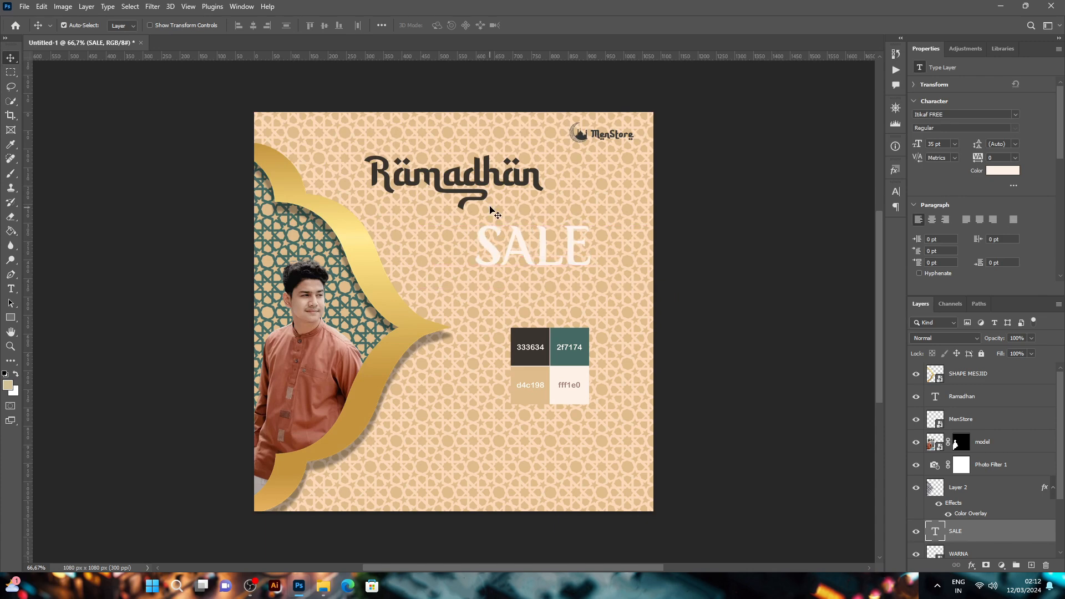
# Step: Draw a rectangle about 436 x 179 px over the SALE text and round all its corners to 57 px
pyautogui.press('u')
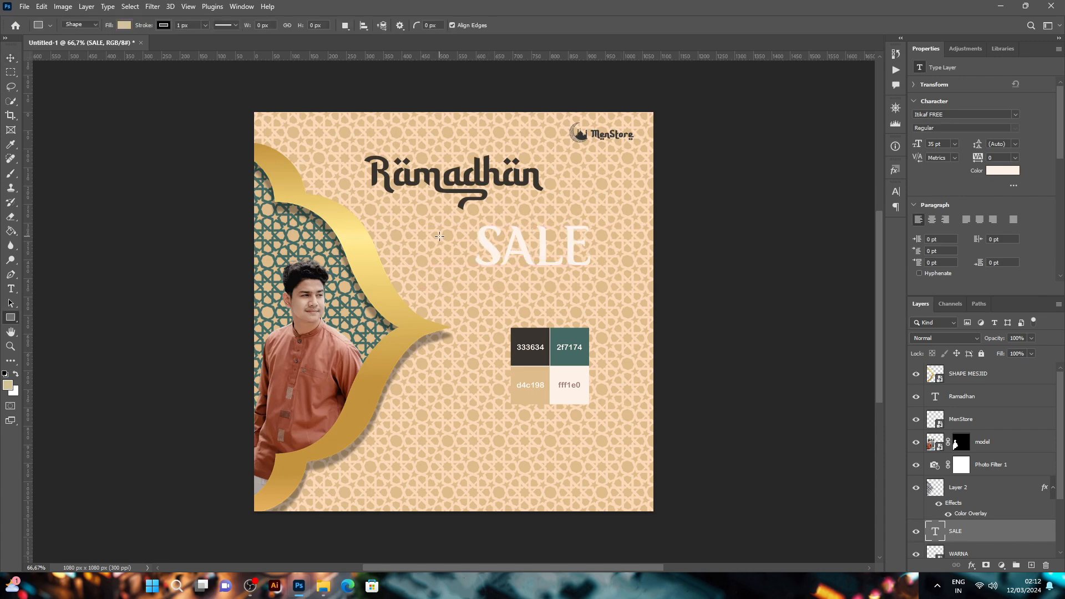
pyautogui.moveTo(461, 218); pyautogui.dragTo(622, 275)
pyautogui.moveTo(543, 276); pyautogui.dragTo(542, 279)
pyautogui.scroll(-1, 994, 502)
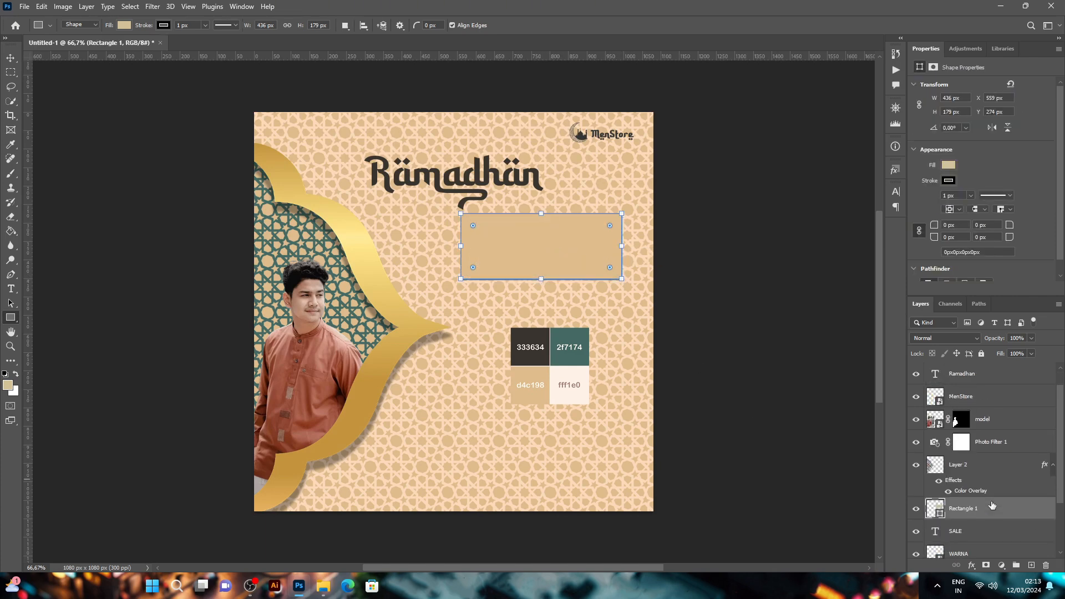
pyautogui.moveTo(934, 229)
pyautogui.mouseDown()
pyautogui.moveTo(961, 232)
pyautogui.moveTo(942, 241)
pyautogui.mouseUp()
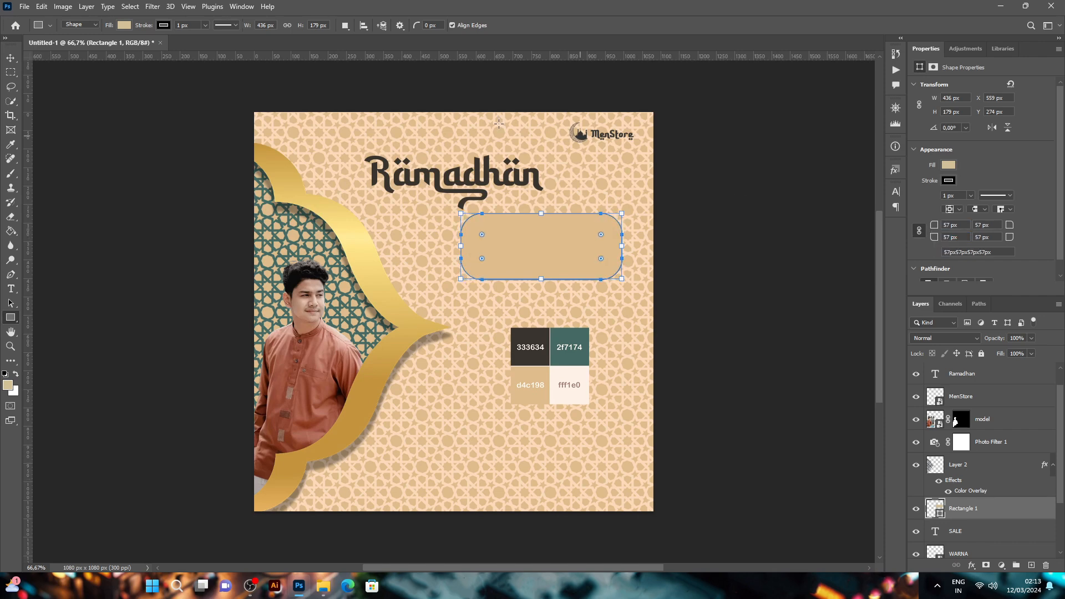
pyautogui.click(10, 58)
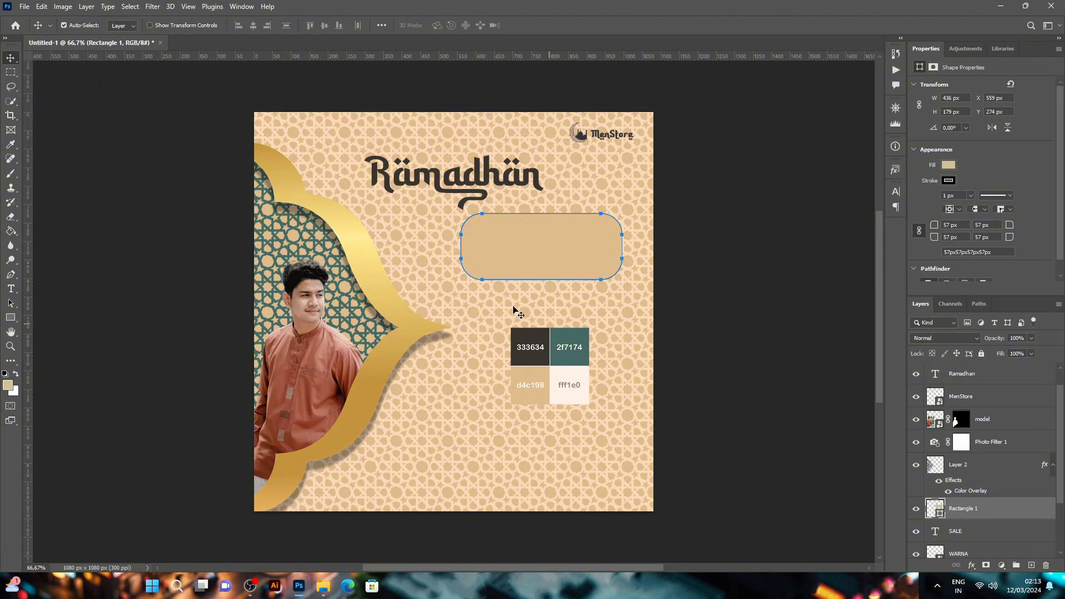
# Step: Rasterize the rounded rectangle and fill it with the green sampled from the palette's 2f7174 swatch
pyautogui.click(8, 384)
pyautogui.click(574, 338)
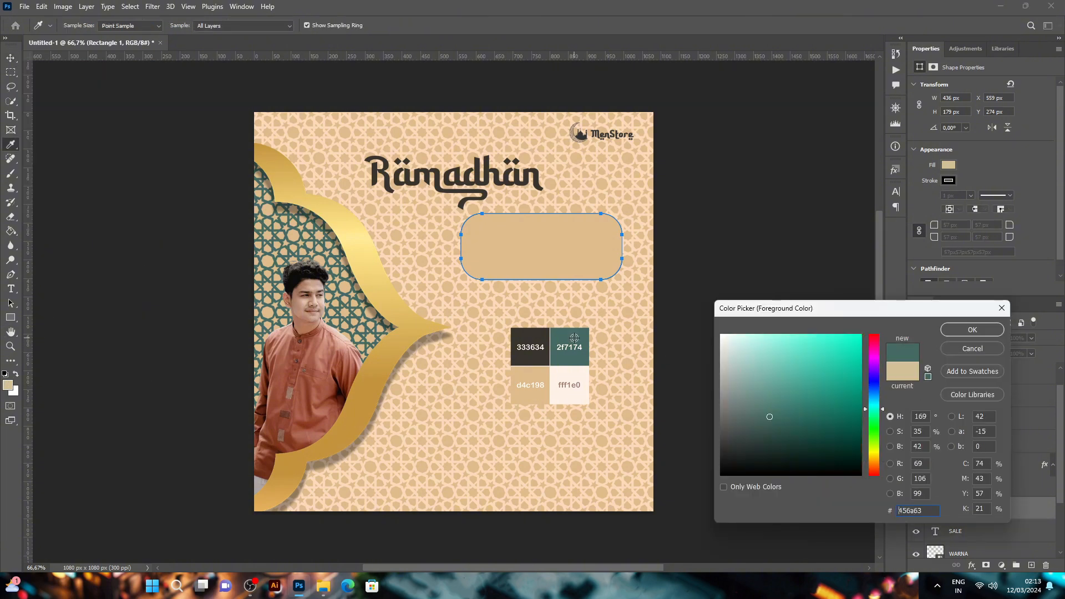
pyautogui.click(973, 330)
pyautogui.click(11, 231)
pyautogui.click(478, 273)
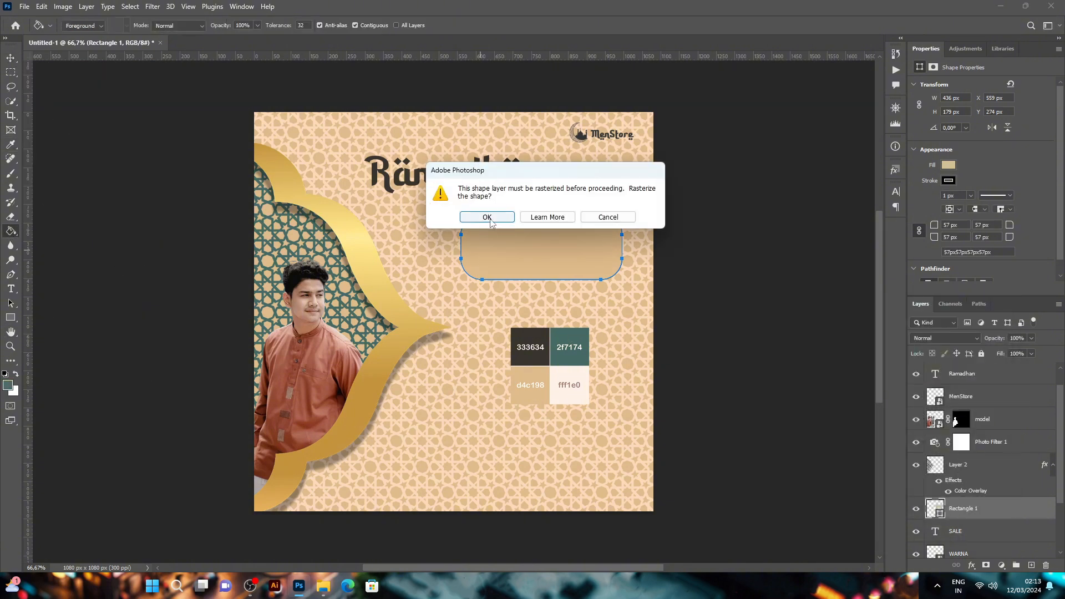
pyautogui.click(487, 217)
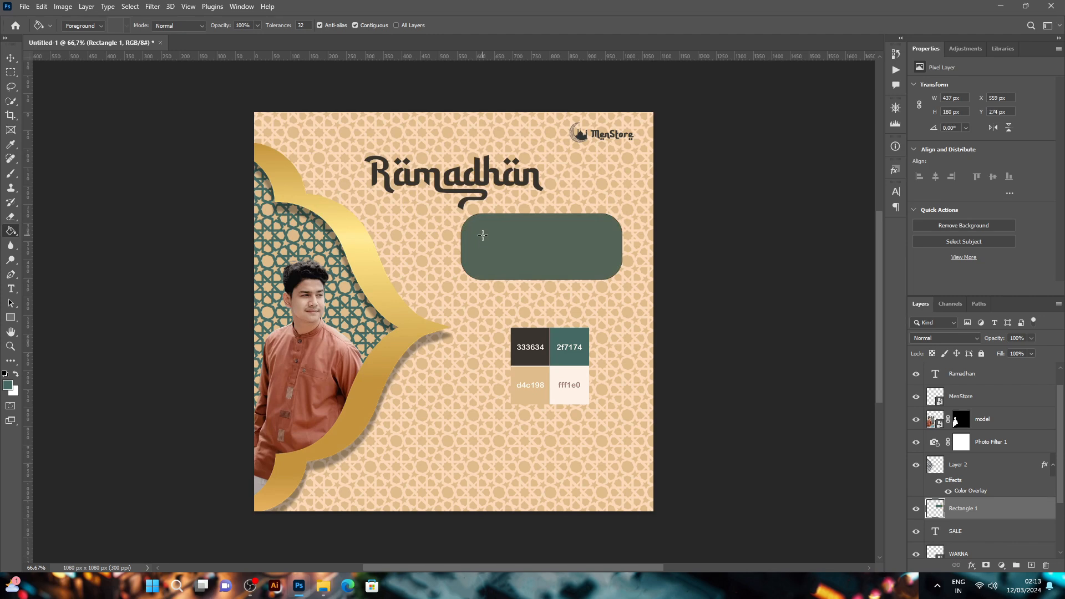
# Step: Reorder the layers so Rectangle 1 sits below the model layer with the SALE text directly above Rectangle 1
pyautogui.hotkey('ctrl', ']')
pyautogui.hotkey('ctrl', ']')
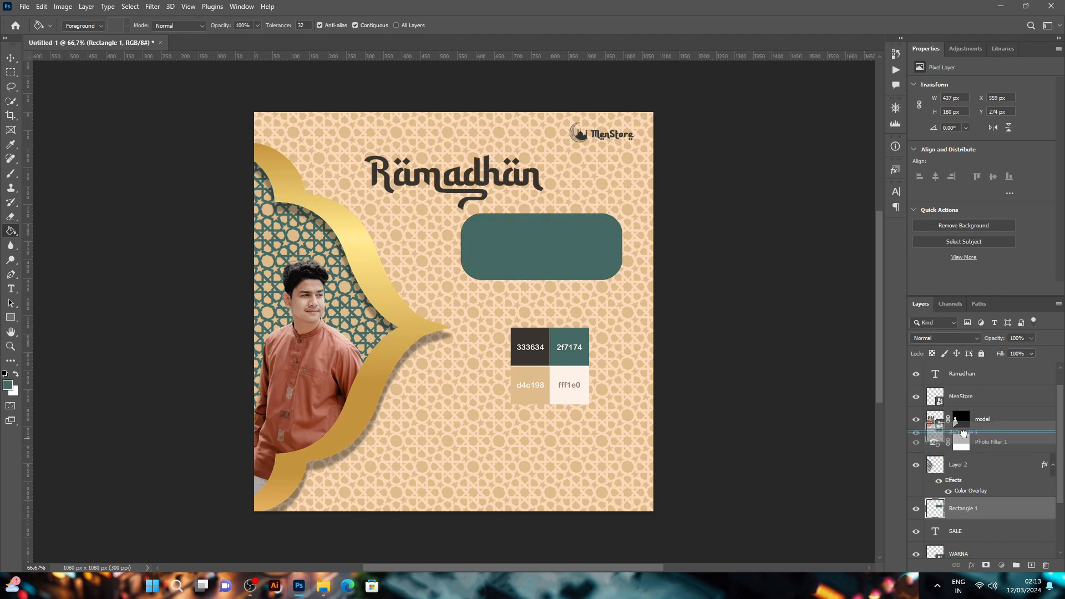
pyautogui.scroll(-1, 977, 514)
pyautogui.moveTo(976, 514); pyautogui.dragTo(965, 435)
pyautogui.press('v')
pyautogui.click(557, 265)
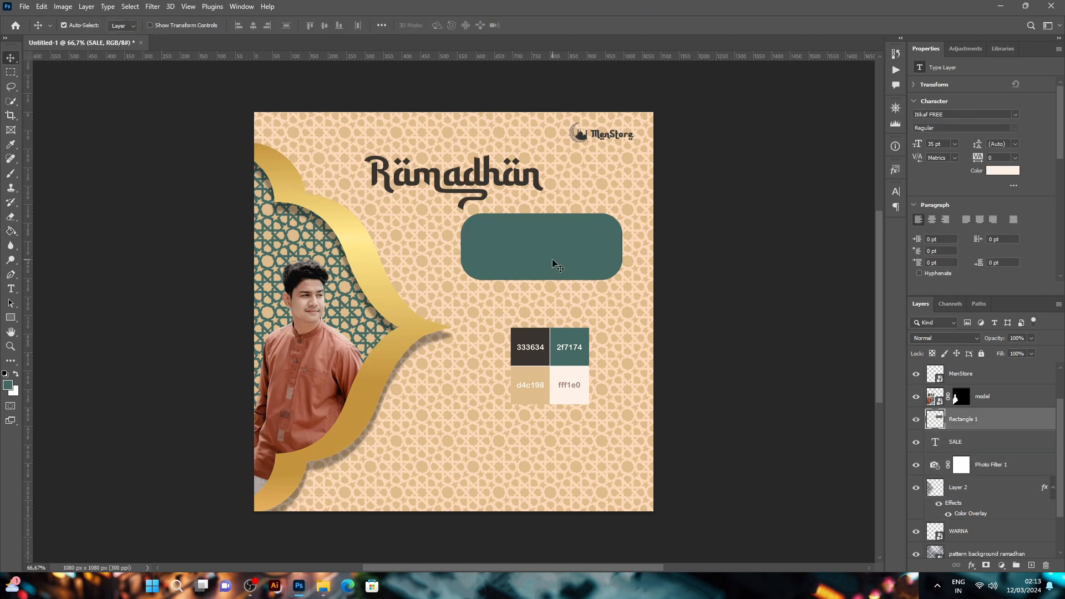
pyautogui.moveTo(974, 448); pyautogui.dragTo(966, 418)
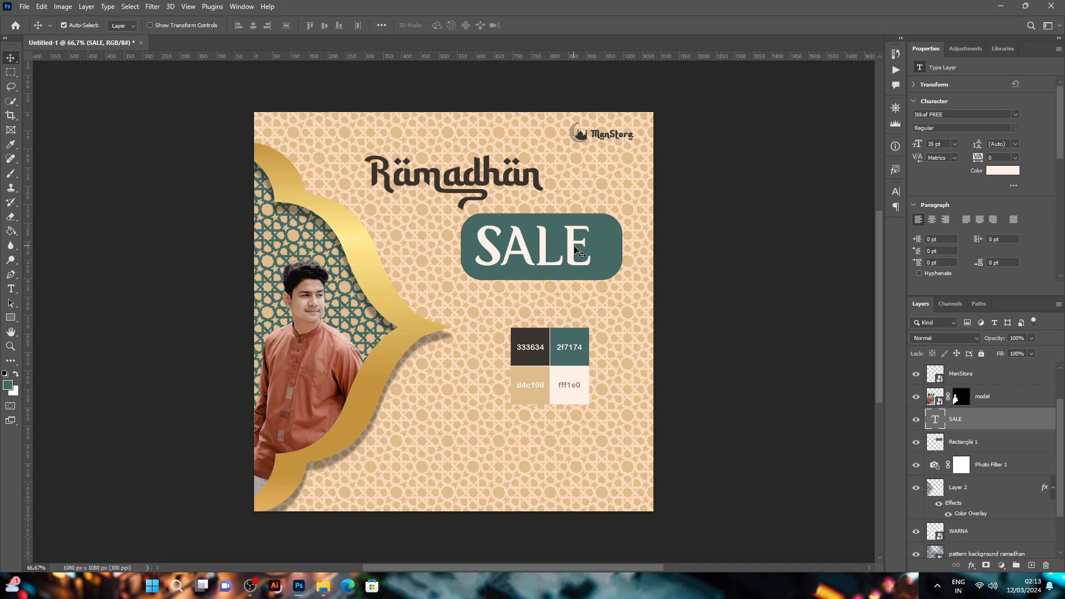
# Step: Place a horizontal guide along the top of the SALE text and a vertical guide at its left edge
pyautogui.moveTo(572, 249); pyautogui.dragTo(575, 254)
pyautogui.moveTo(518, 57); pyautogui.dragTo(527, 226)
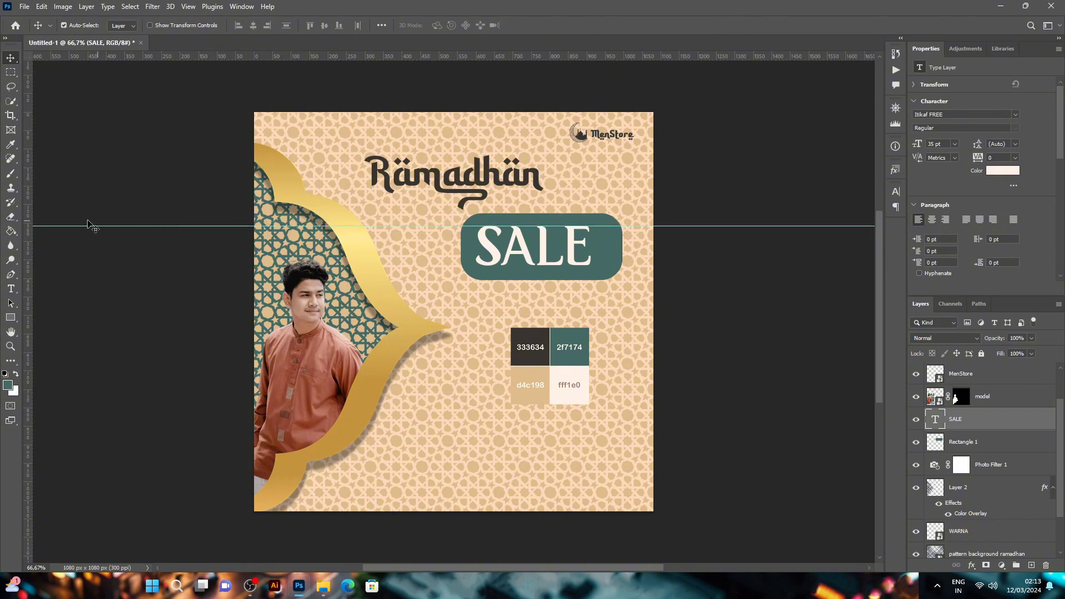
pyautogui.moveTo(30, 215); pyautogui.dragTo(475, 277)
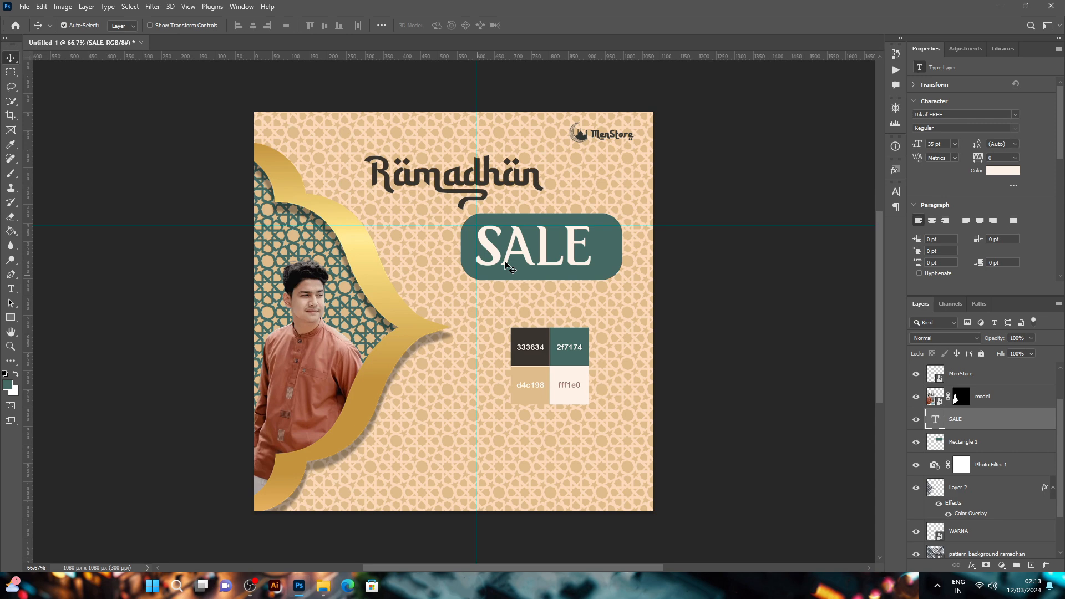
# Step: Hide the document rulers and show them again
pyautogui.click(243, 6)
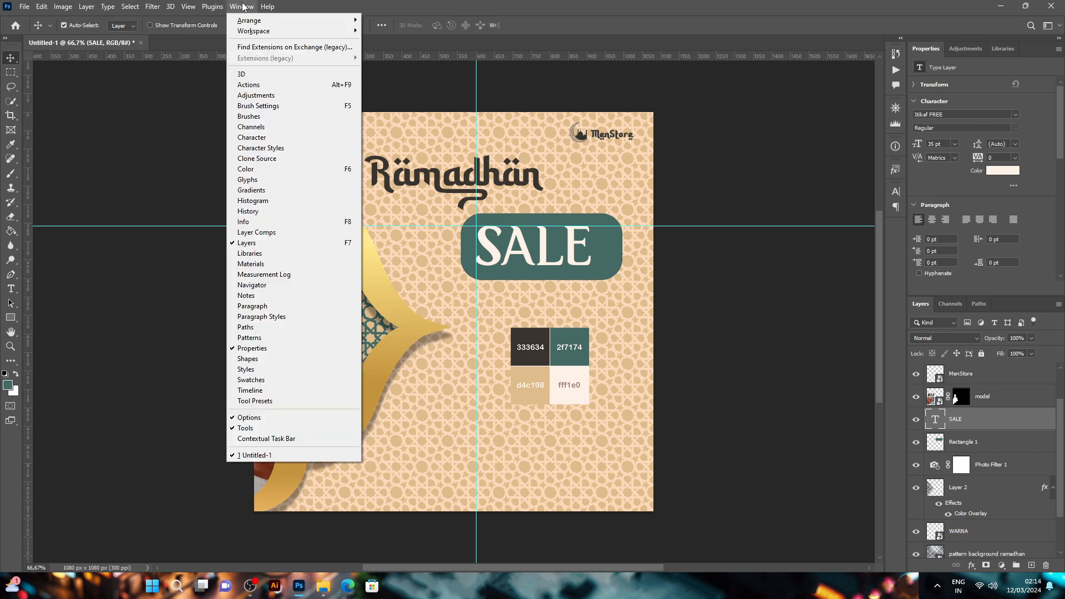
pyautogui.click(242, 7)
pyautogui.click(188, 6)
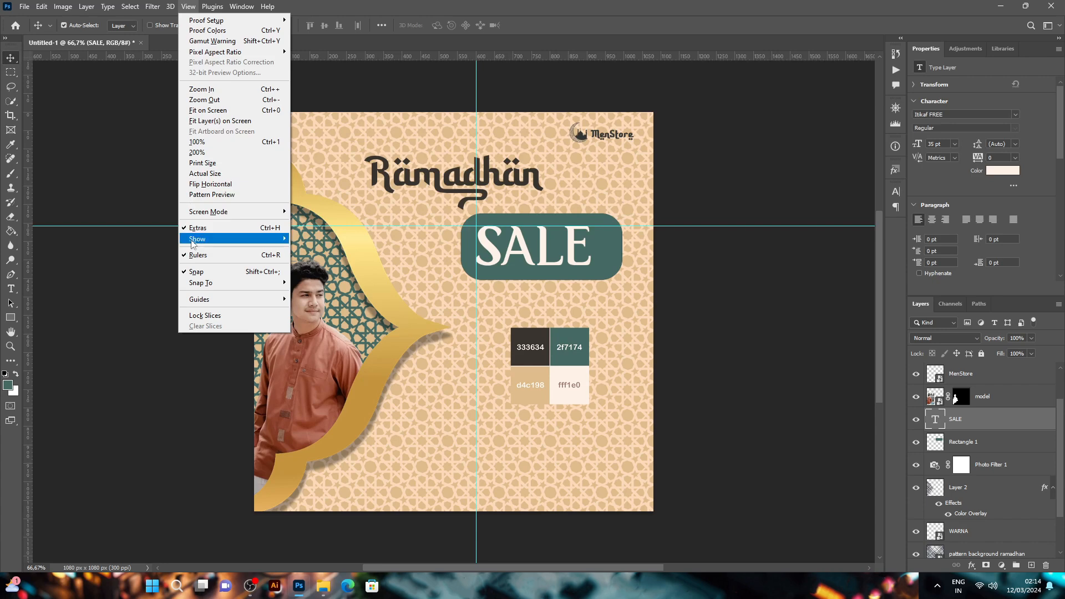
pyautogui.click(201, 255)
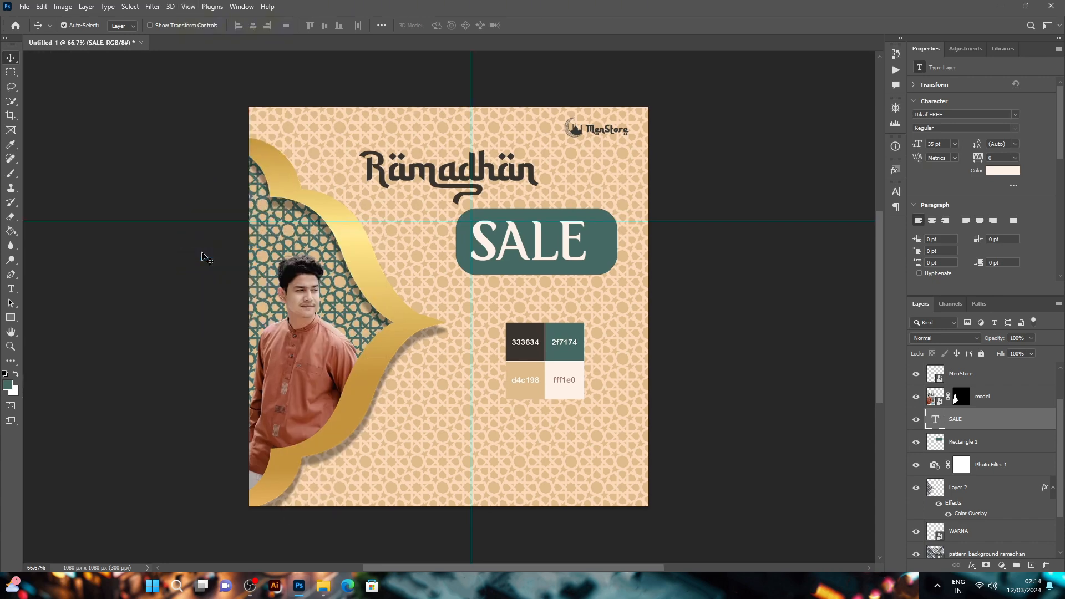
pyautogui.click(191, 7)
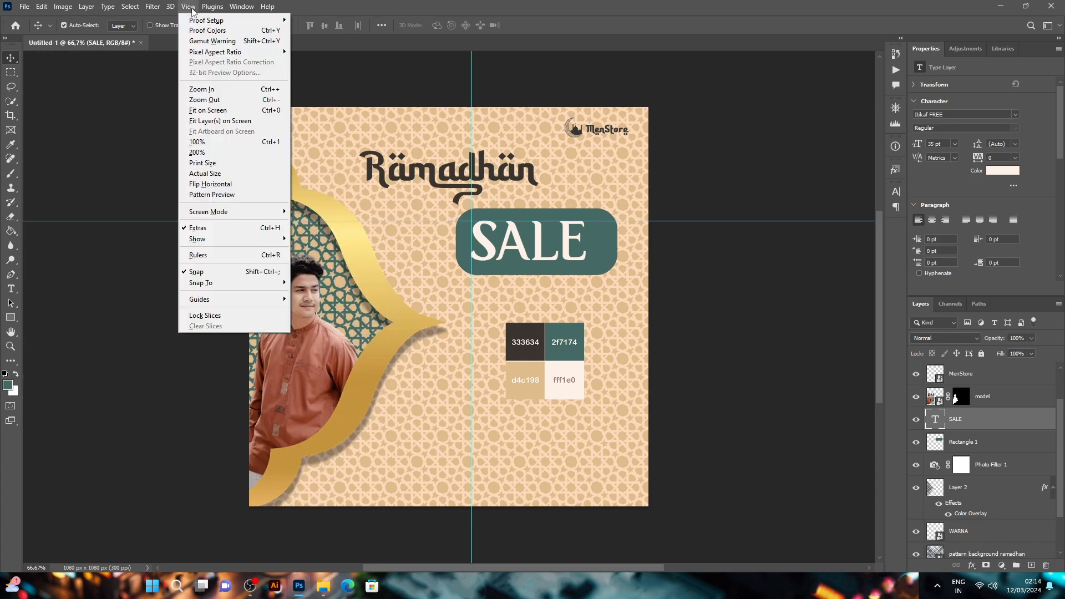
pyautogui.click(201, 254)
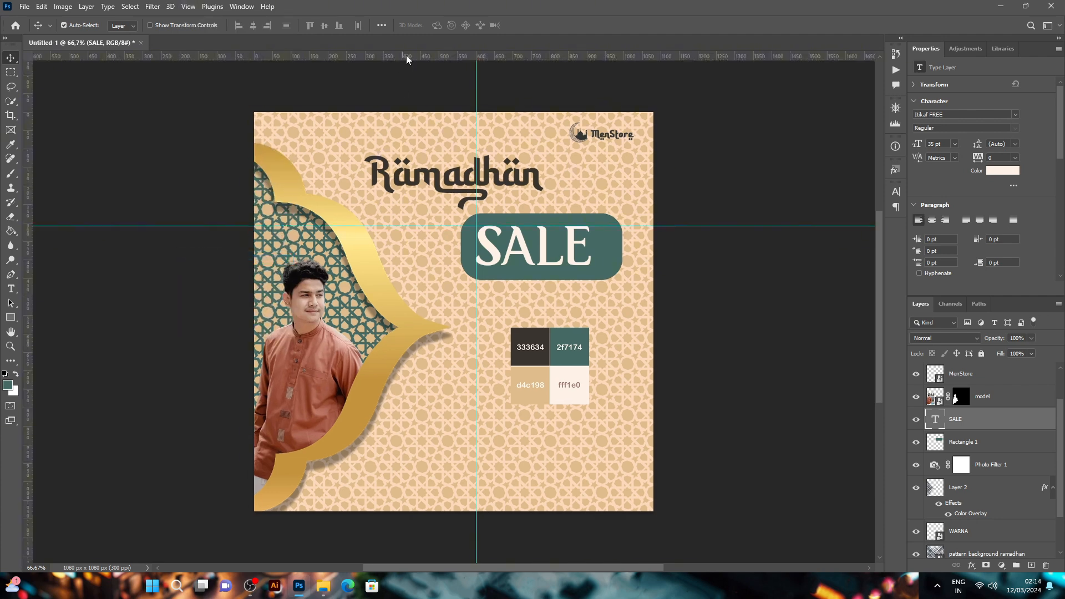
# Step: Move the guides clear of the canvas and nudge the SALE text slightly right inside the green rectangle
pyautogui.moveTo(407, 55); pyautogui.dragTo(455, 61)
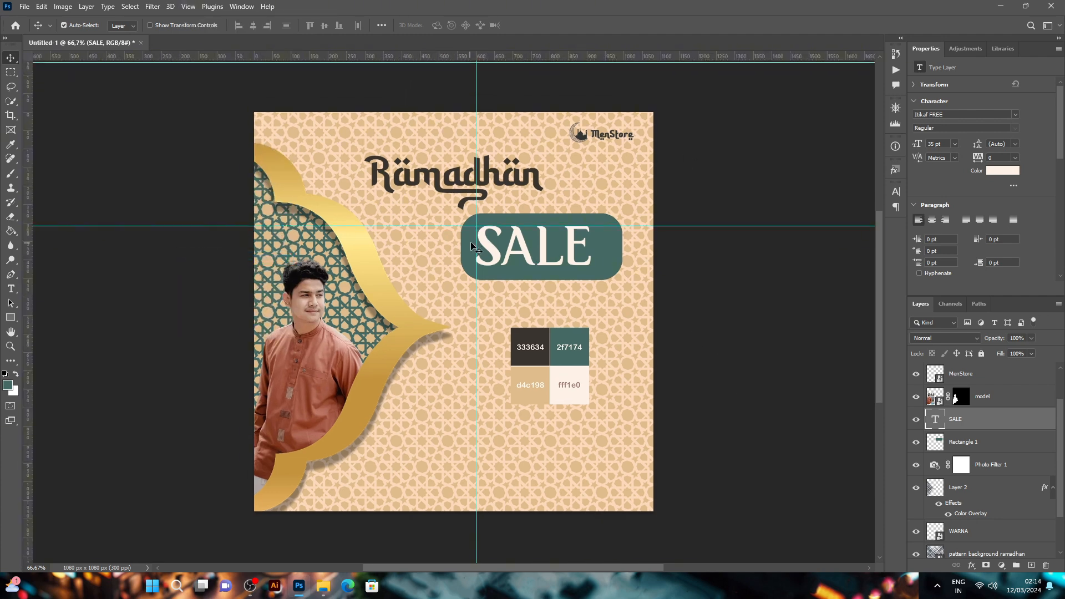
pyautogui.moveTo(476, 243); pyautogui.dragTo(124, 244)
pyautogui.press('Right')
pyautogui.press('Right')
pyautogui.press('Right')
pyautogui.press('Right')
pyautogui.press('Right')
pyautogui.press('Right')
pyautogui.press('Right')
pyautogui.press('Right')
pyautogui.press('Right')
pyautogui.press('Right')
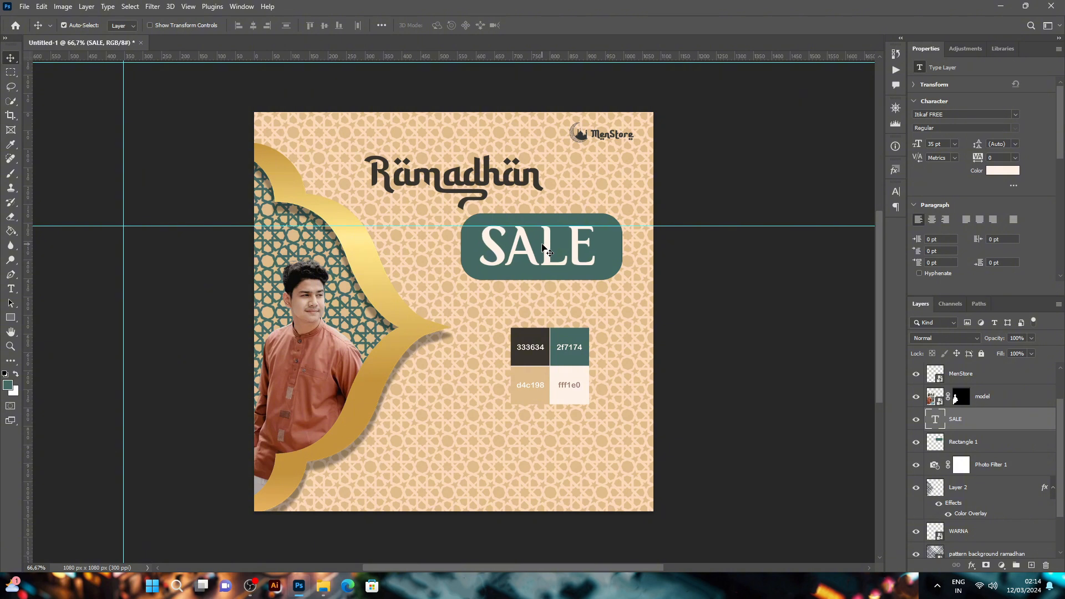
pyautogui.moveTo(692, 227); pyautogui.dragTo(691, 103)
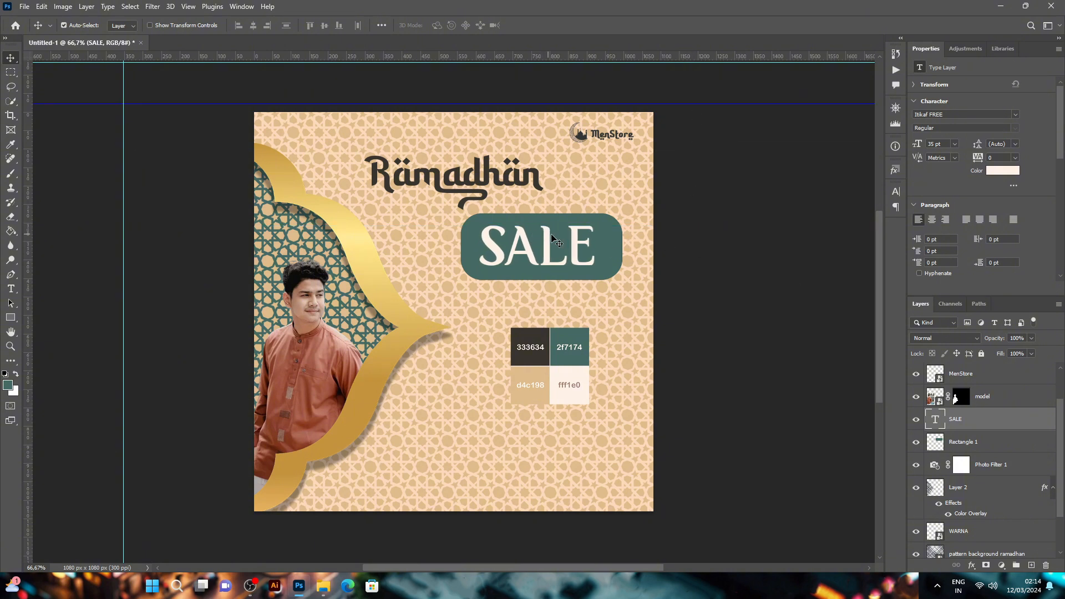
pyautogui.rightClick(945, 422)
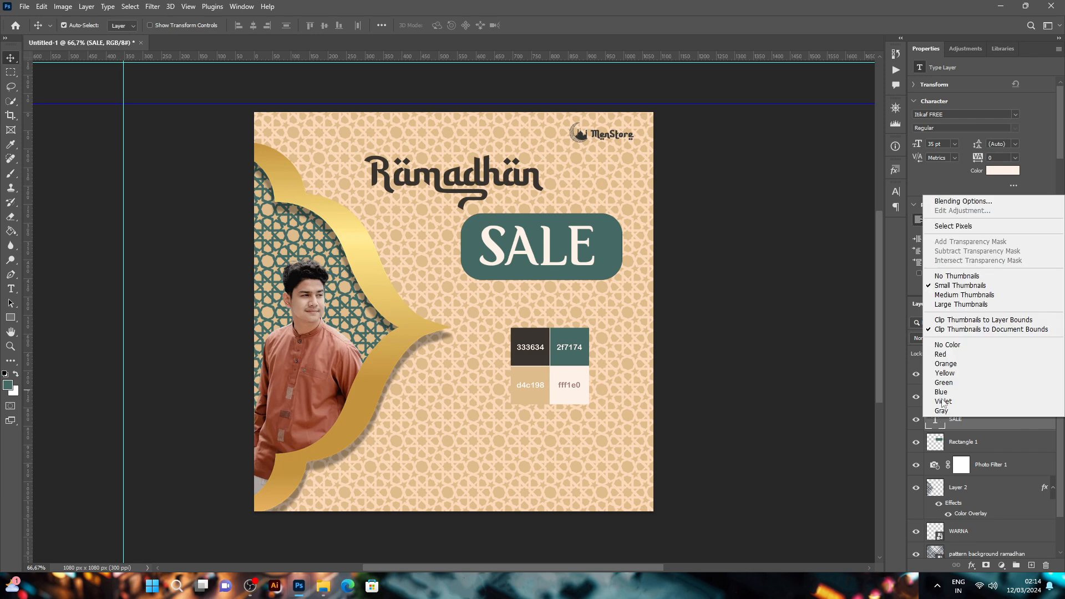
pyautogui.click(937, 227)
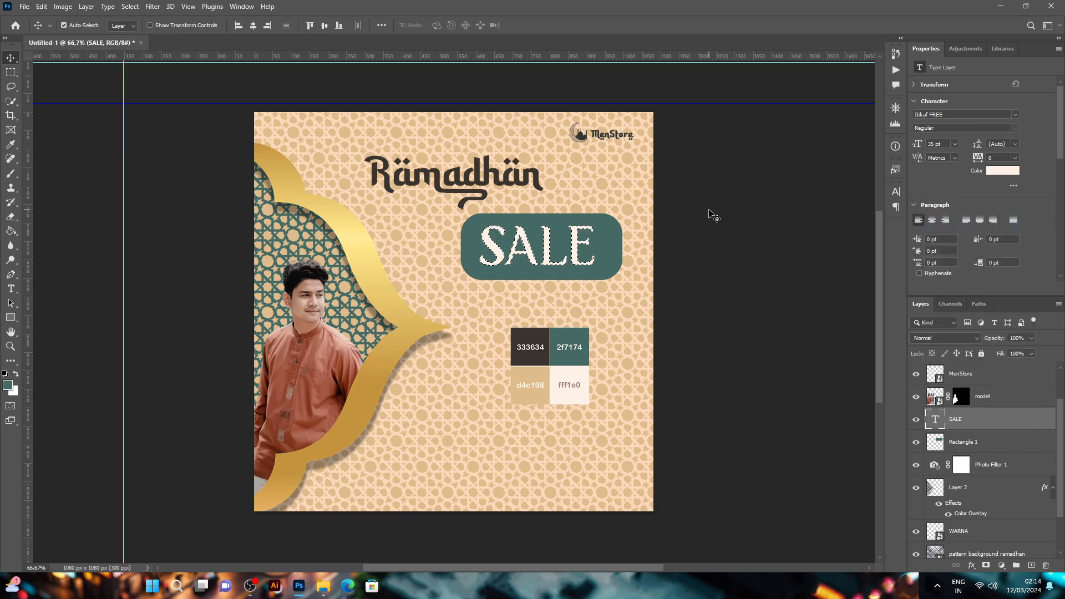
pyautogui.hotkey('ctrl', 'd')
# Step: Enlarge the SALE text to 38 pt and keep it centred in the green rectangle
pyautogui.doubleClick(527, 248)
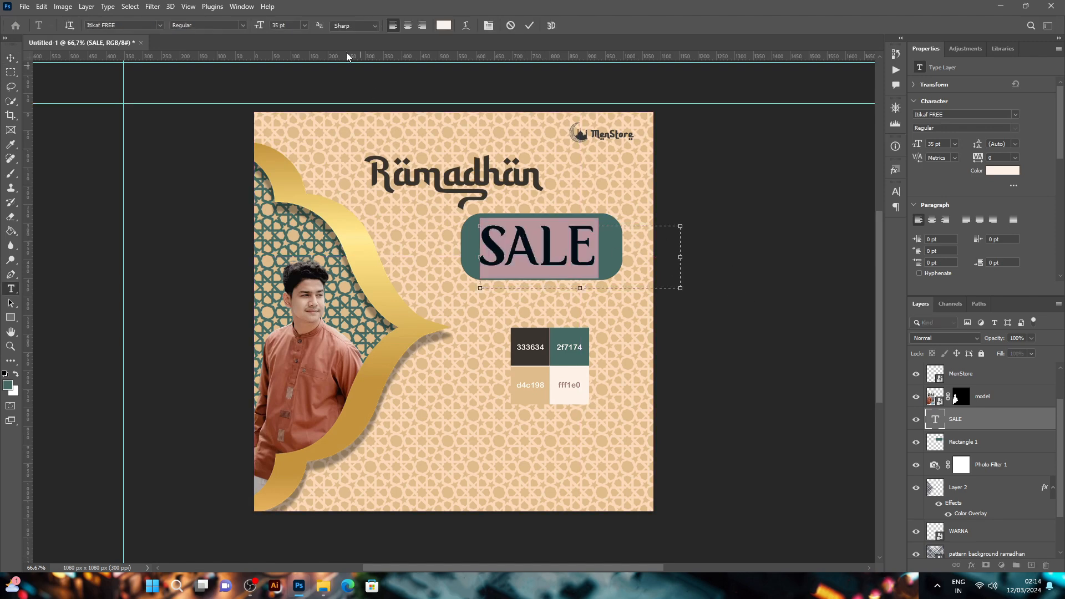
pyautogui.moveTo(260, 26); pyautogui.dragTo(265, 26)
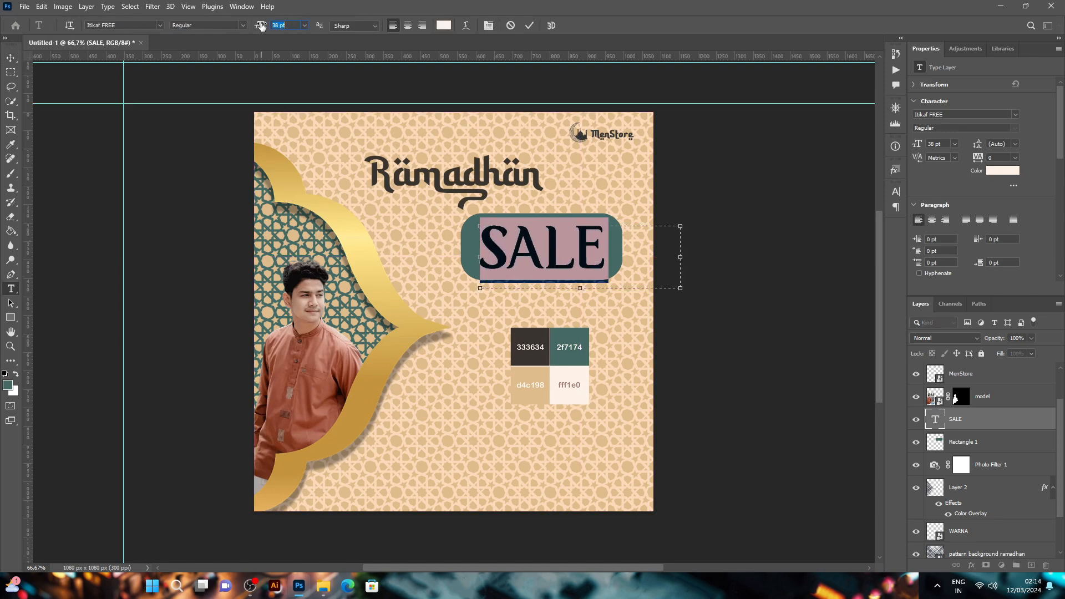
pyautogui.click(530, 25)
pyautogui.press('v')
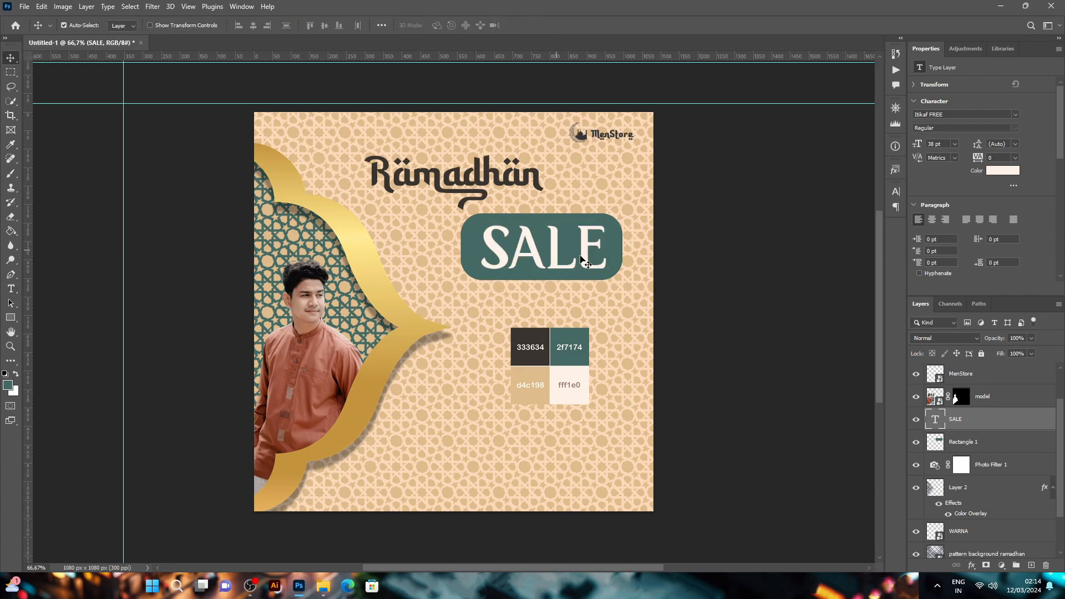
pyautogui.doubleClick(550, 244)
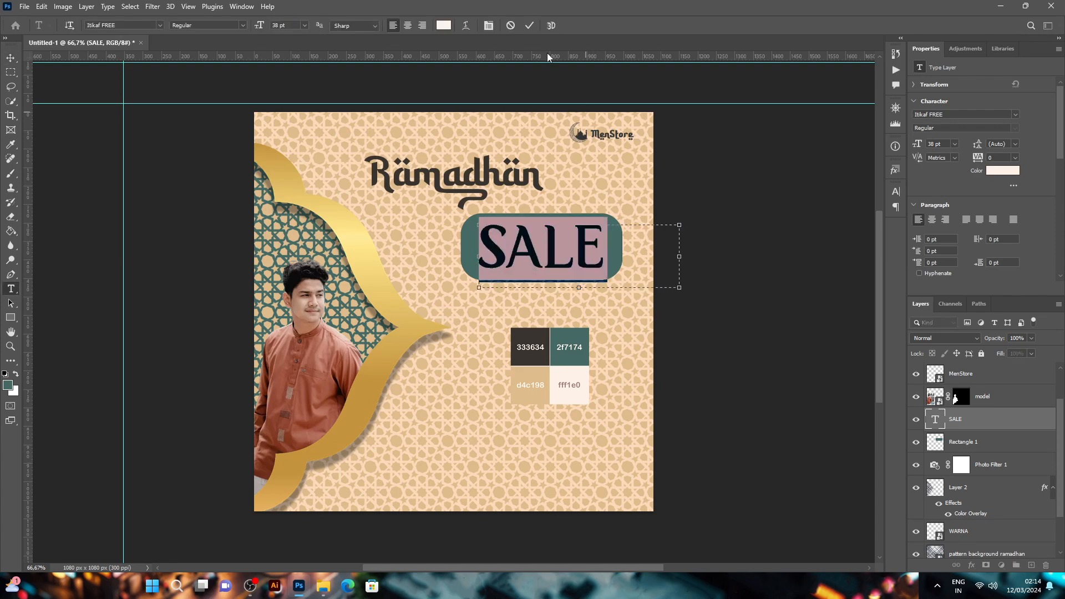
pyautogui.click(529, 26)
pyautogui.press('v')
# Step: Load the pixels of the SALE text as a selection and make Rectangle 1 the active layer
pyautogui.rightClick(935, 426)
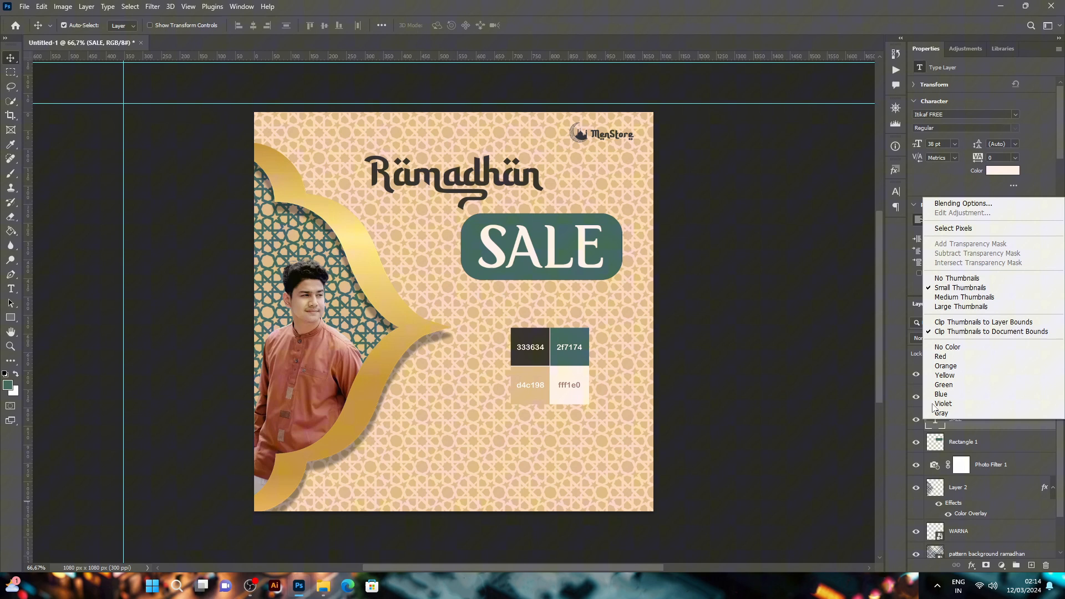
pyautogui.click(946, 229)
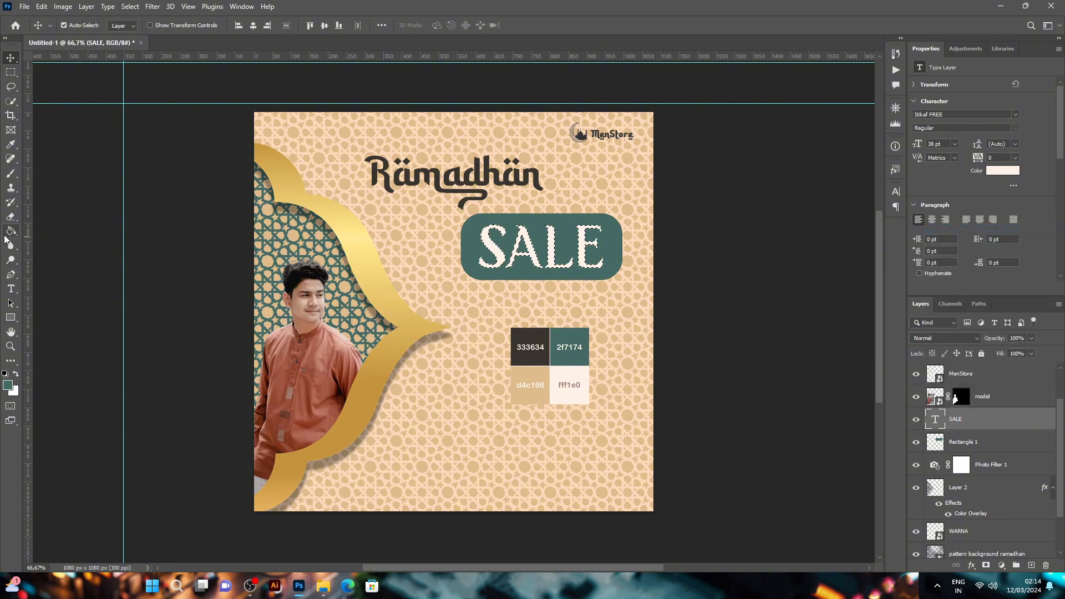
pyautogui.click(984, 443)
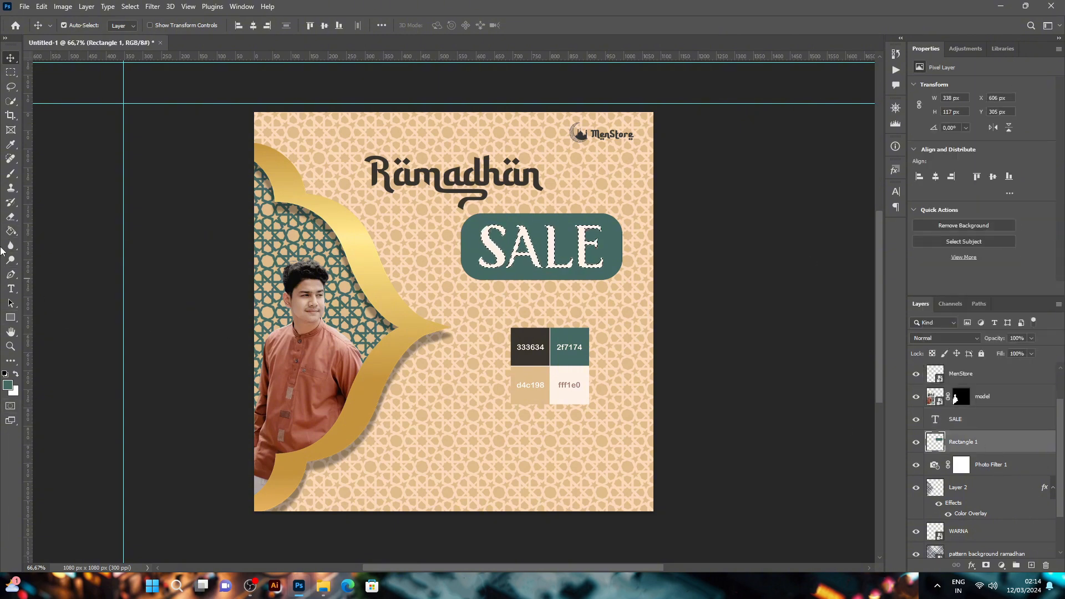
# Step: Hide the SALE text layer and erase the selected letter shapes out of the green rectangle
pyautogui.click(10, 219)
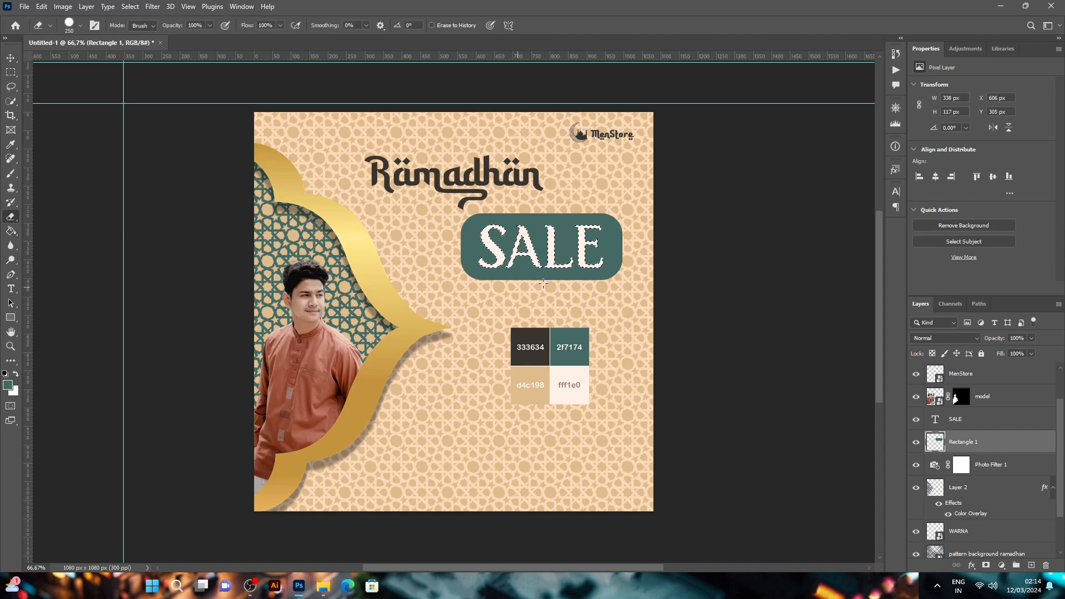
pyautogui.click(916, 419)
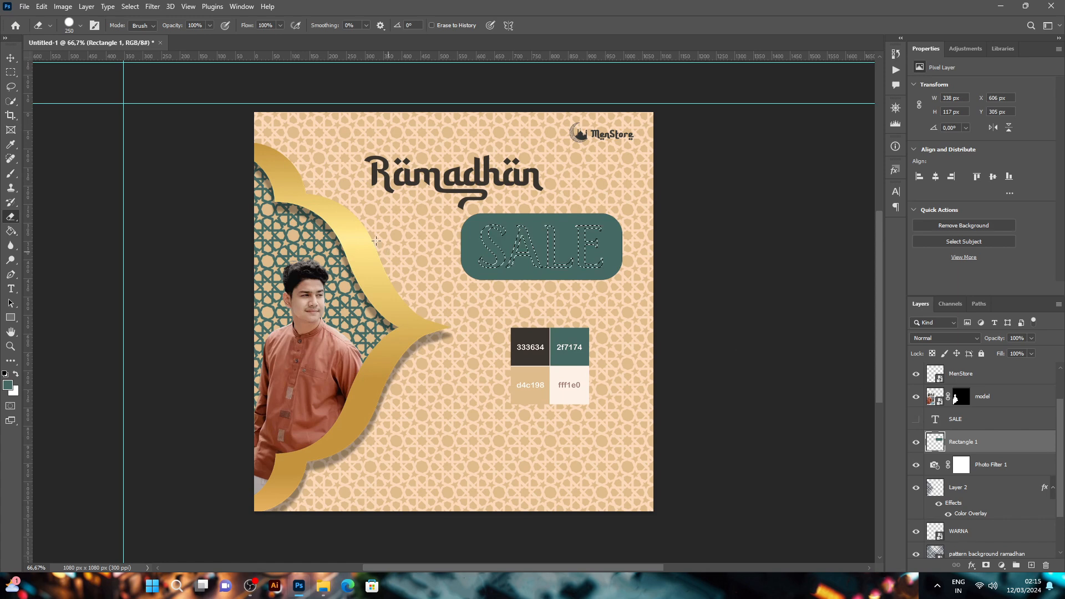
pyautogui.moveTo(498, 232)
pyautogui.mouseDown()
pyautogui.moveTo(487, 256)
pyautogui.moveTo(544, 263)
pyautogui.moveTo(601, 258)
pyautogui.mouseUp()
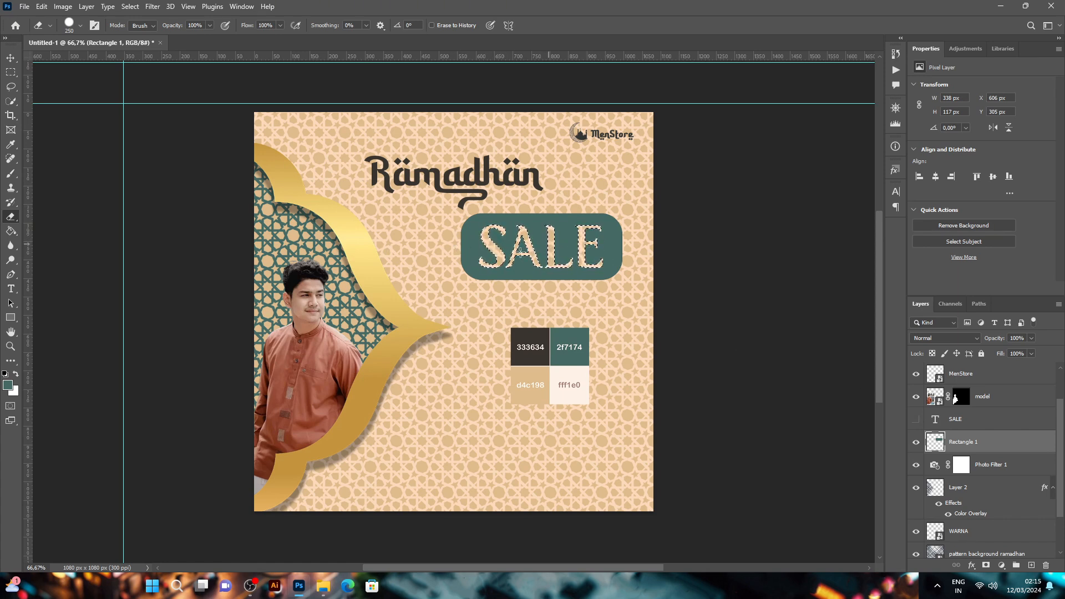
pyautogui.hotkey('ctrl', 'd')
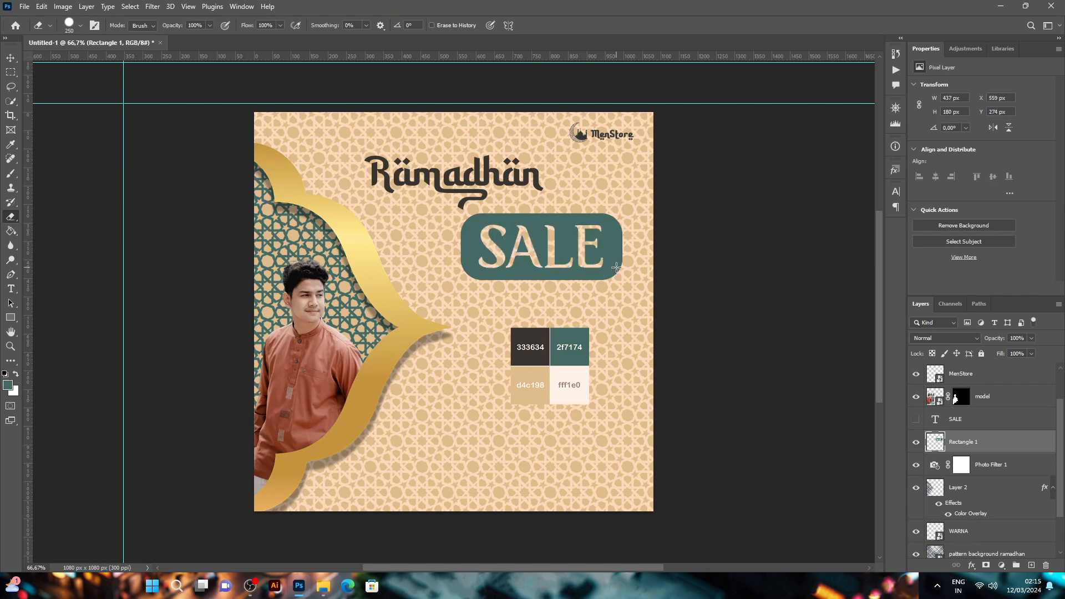
pyautogui.press('v')
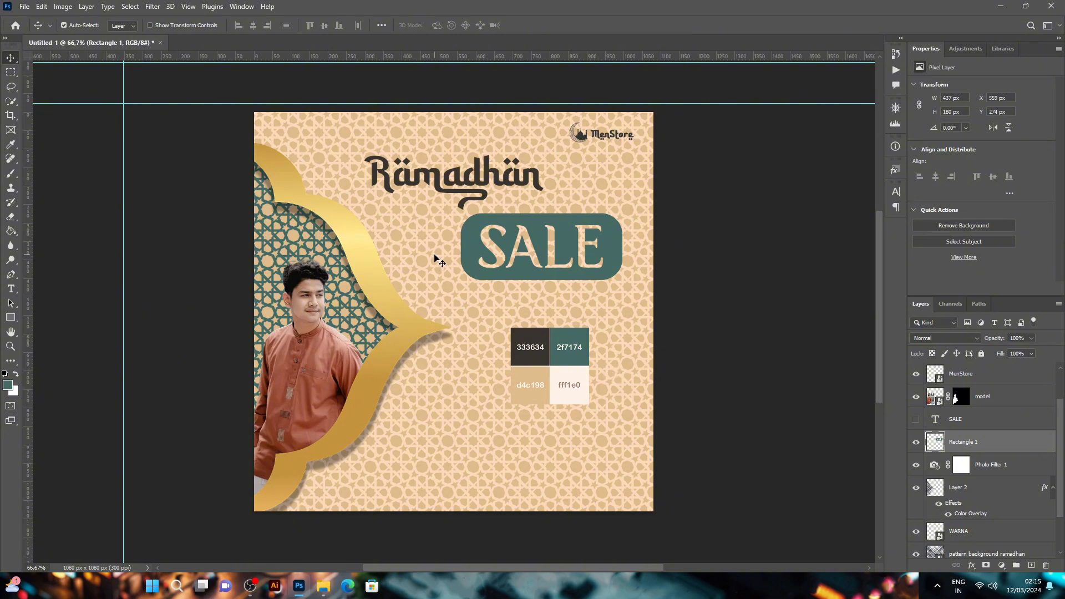
# Step: Add the text 2024 below the colour palette in the a Awal Ramadhan font at 20 pt
pyautogui.moveTo(440, 413); pyautogui.dragTo(622, 469)
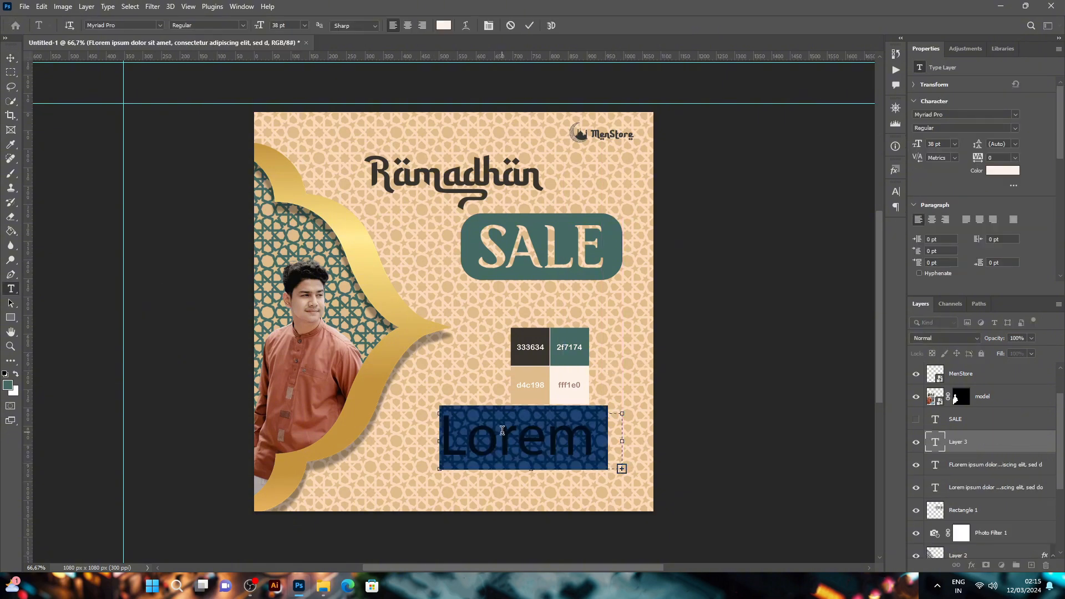
pyautogui.write('2024')
pyautogui.hotkey('ctrl', 'a')
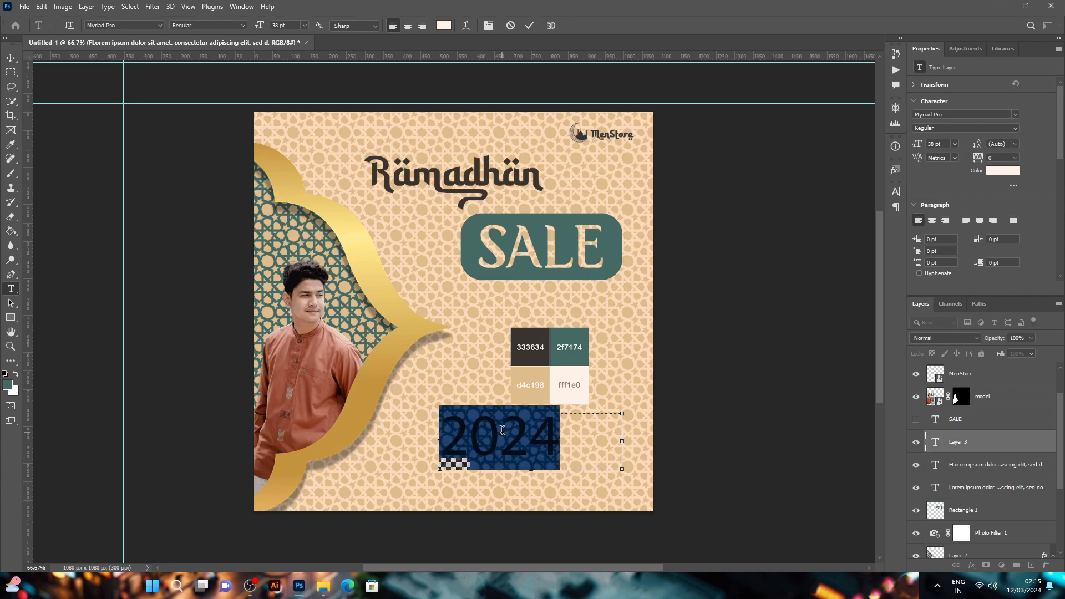
pyautogui.click(160, 25)
pyautogui.scroll(15, 237, 78)
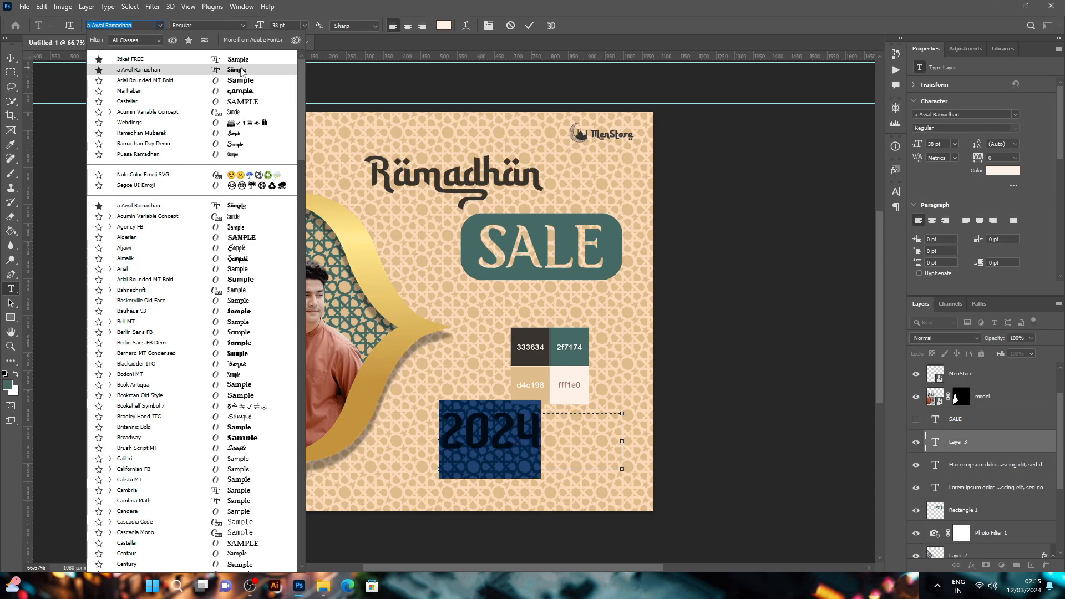
pyautogui.click(240, 70)
pyautogui.moveTo(261, 25); pyautogui.dragTo(251, 25)
pyautogui.click(529, 25)
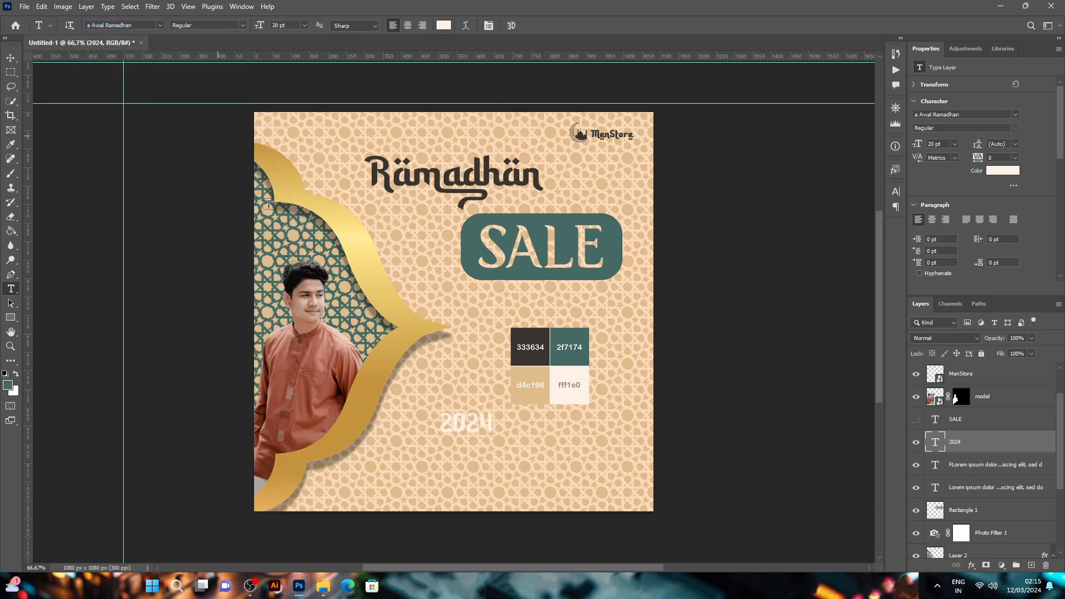
# Step: Recolour the 2024 text with the palette's dark 333634 swatch and place it under the right end of the SALE badge
pyautogui.doubleClick(475, 425)
pyautogui.click(444, 25)
pyautogui.click(527, 339)
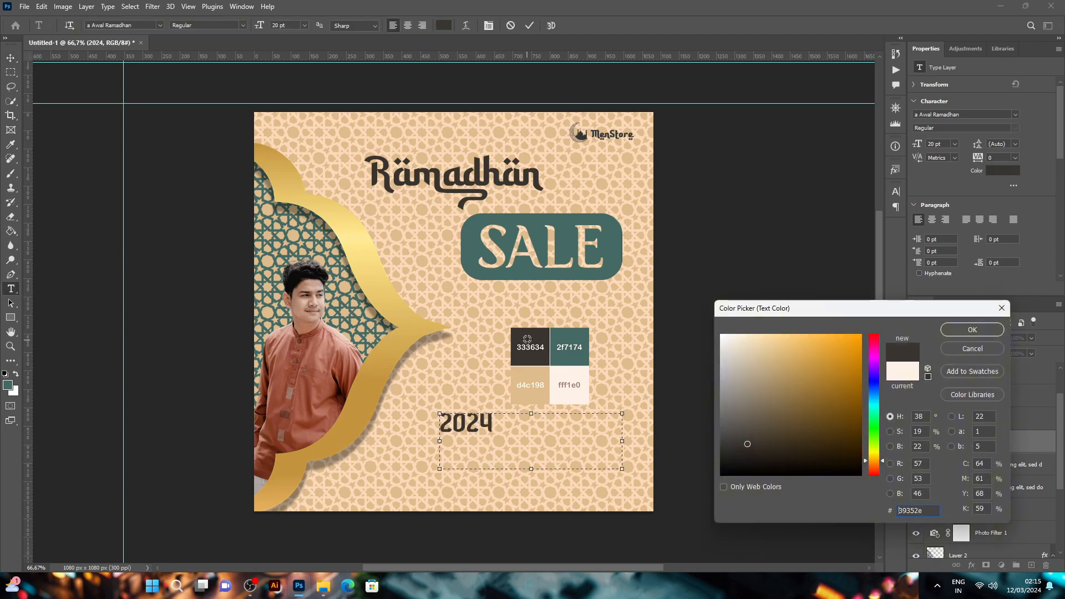
pyautogui.click(972, 330)
pyautogui.click(529, 26)
pyautogui.press('v')
pyautogui.moveTo(466, 430); pyautogui.dragTo(595, 303)
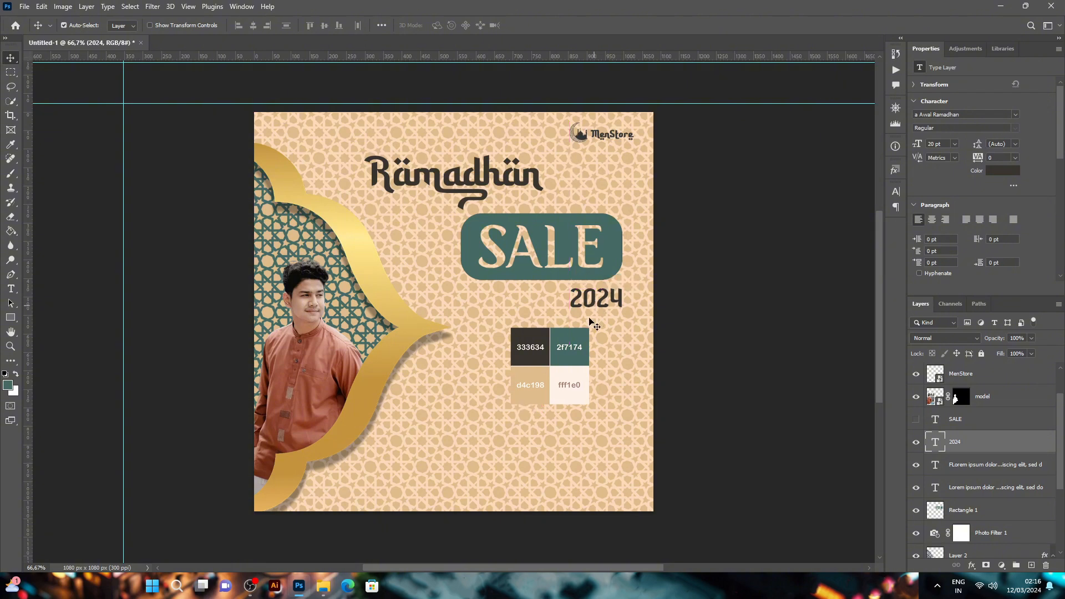
# Step: Move the colour palette up behind the SALE badge and add the two-line text "up to" / "50%" in the freed space
pyautogui.moveTo(552, 364); pyautogui.dragTo(602, 182)
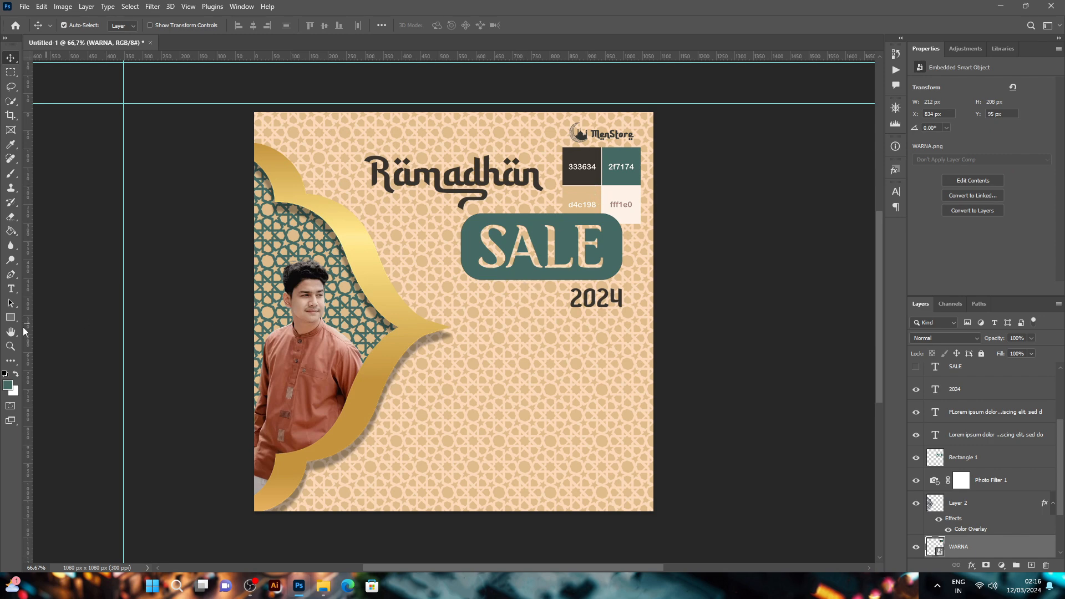
pyautogui.click(11, 289)
pyautogui.moveTo(445, 375); pyautogui.dragTo(641, 417)
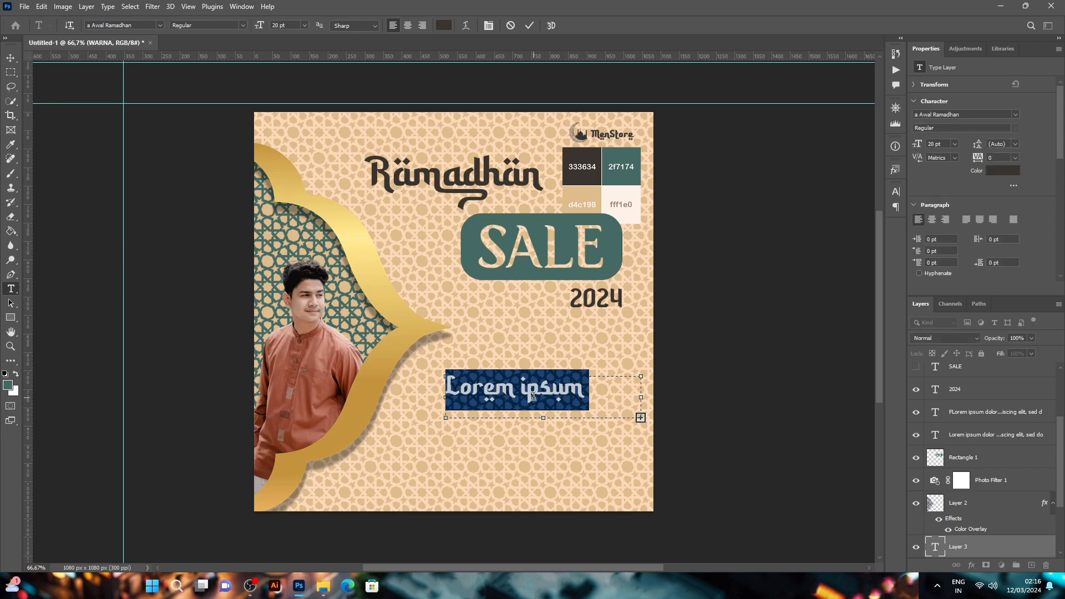
pyautogui.write('u')
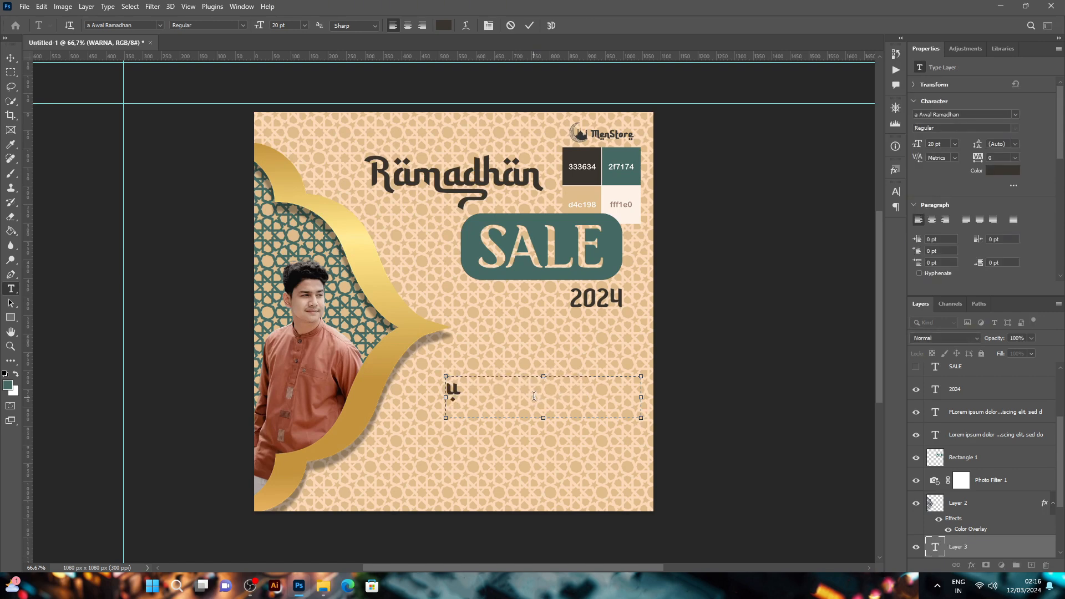
pyautogui.write('p')
pyautogui.moveTo(551, 423); pyautogui.dragTo(546, 447)
pyautogui.press('Return')
pyautogui.write('50%')
pyautogui.hotkey('ctrl', 'a')
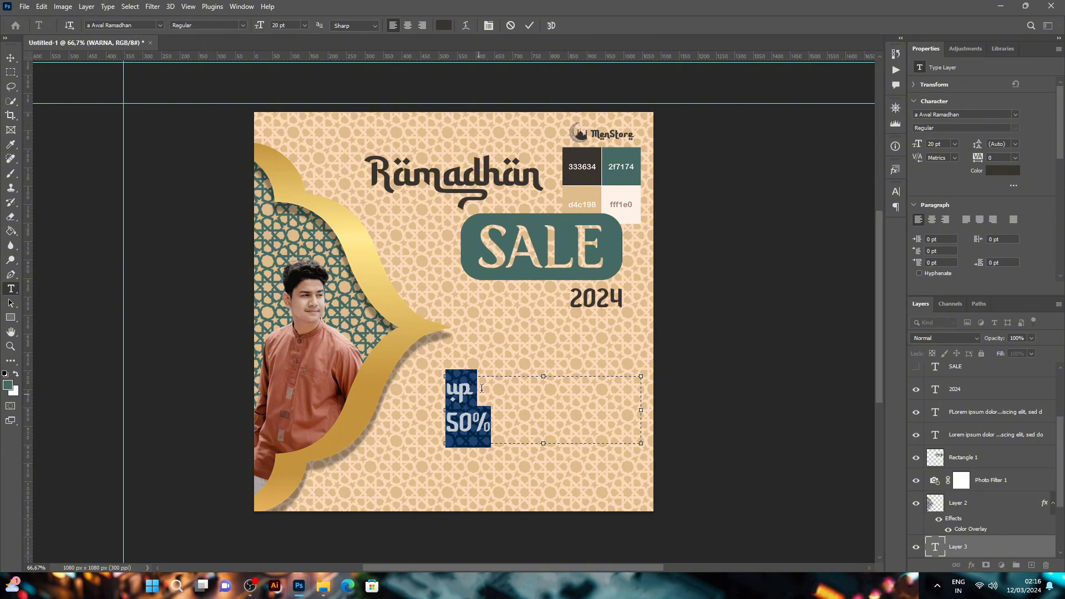
pyautogui.click(482, 389)
pyautogui.write('to')
pyautogui.hotkey('ctrl', 'a')
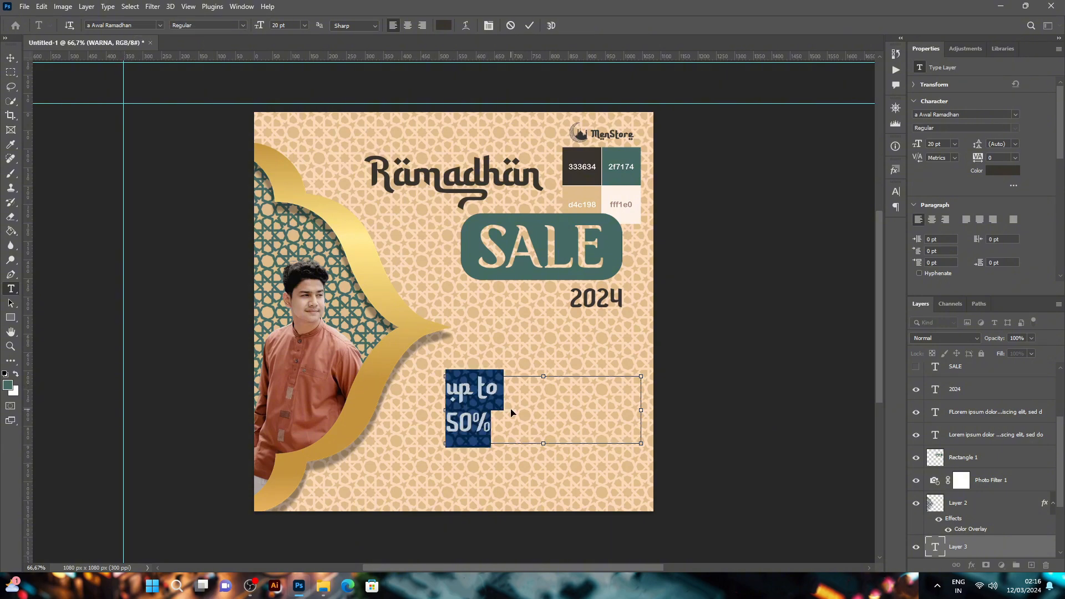
# Step: Set the "up to 50%" text in Arial Rounded MT Bold and colour it with the green sampled from the SALE badge
pyautogui.click(161, 25)
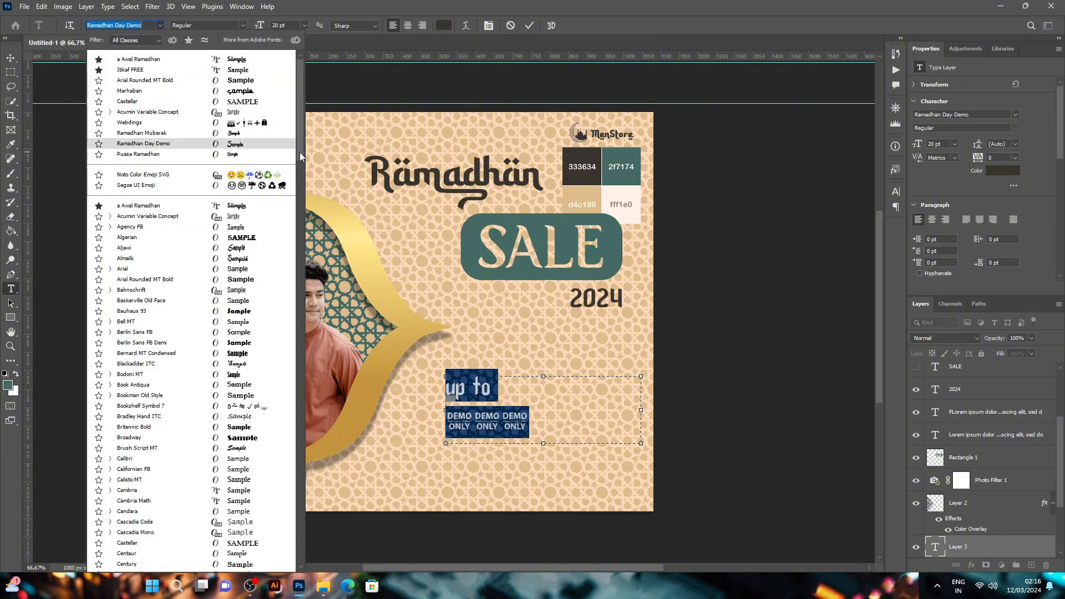
pyautogui.click(229, 81)
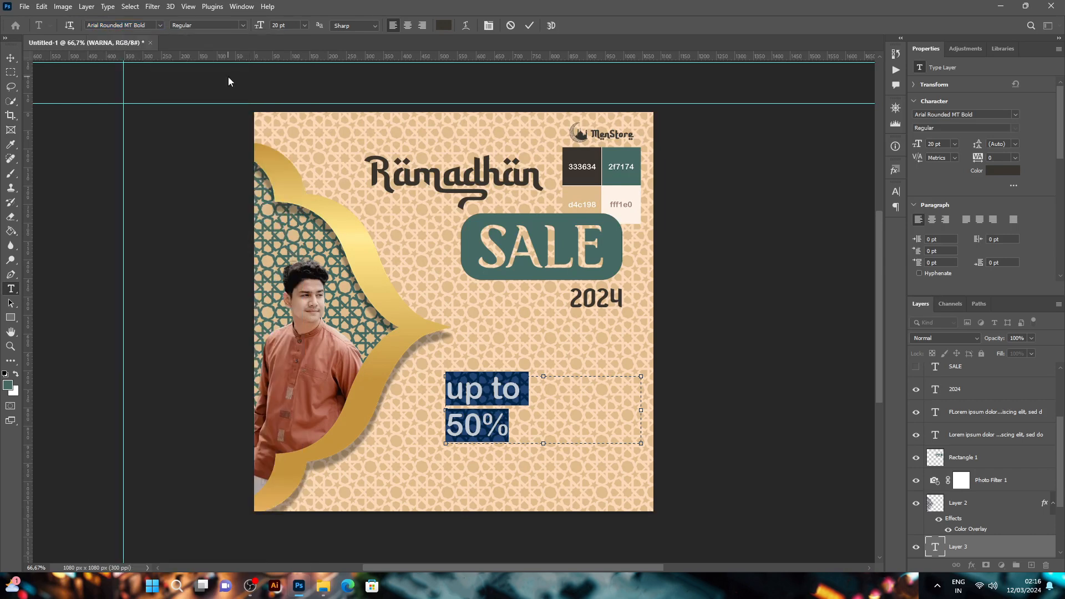
pyautogui.click(444, 25)
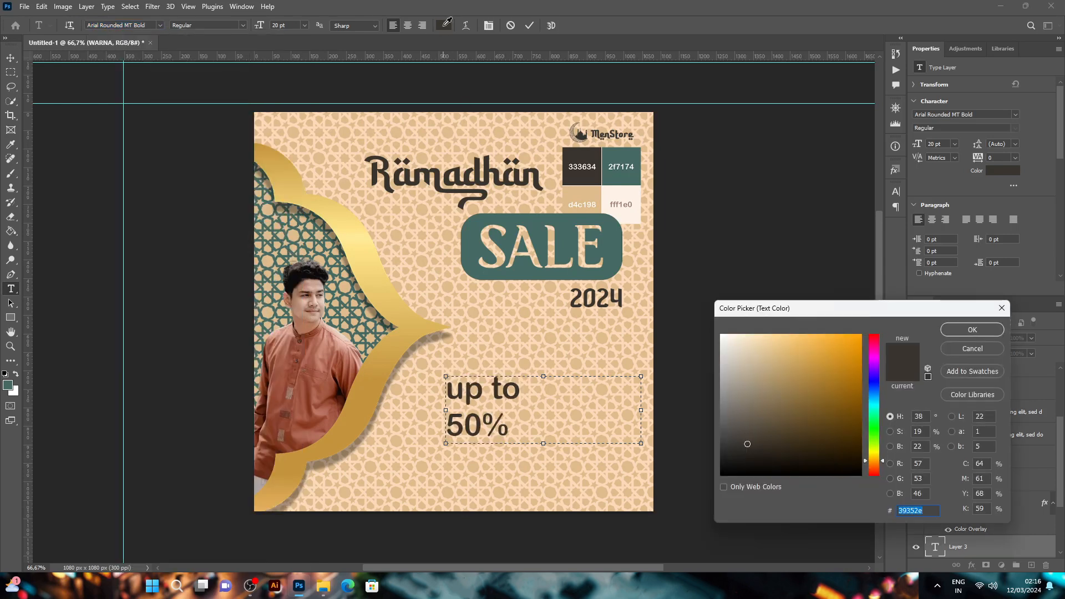
pyautogui.click(614, 253)
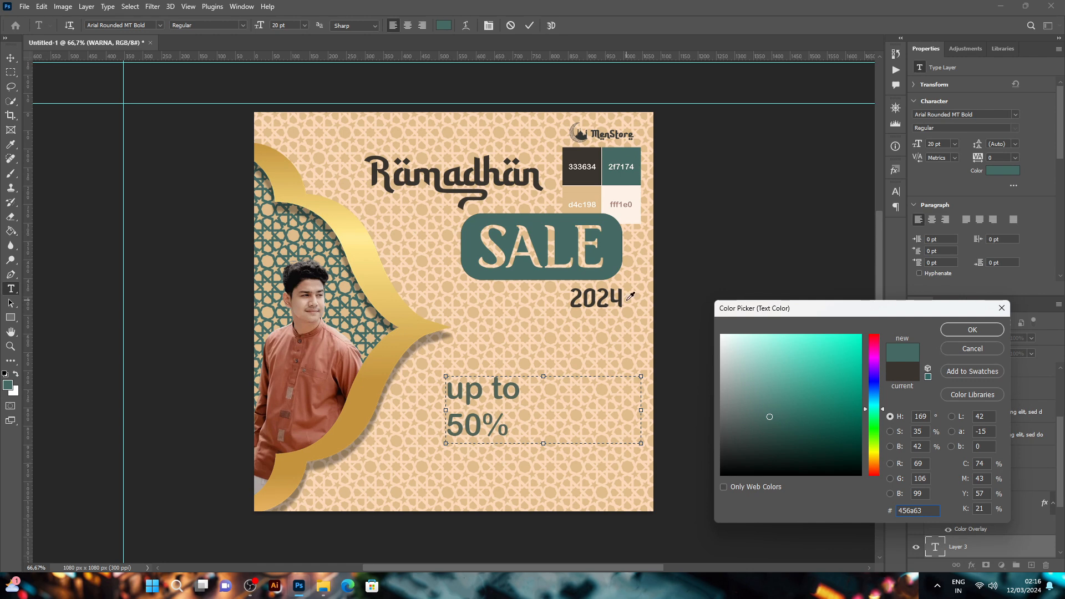
pyautogui.click(975, 330)
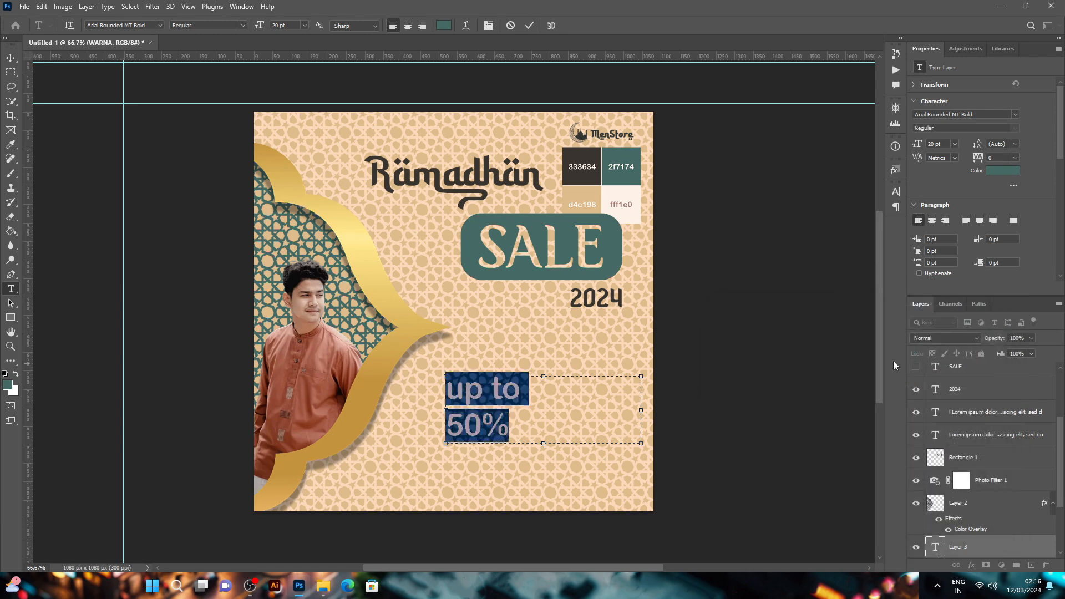
pyautogui.click(529, 25)
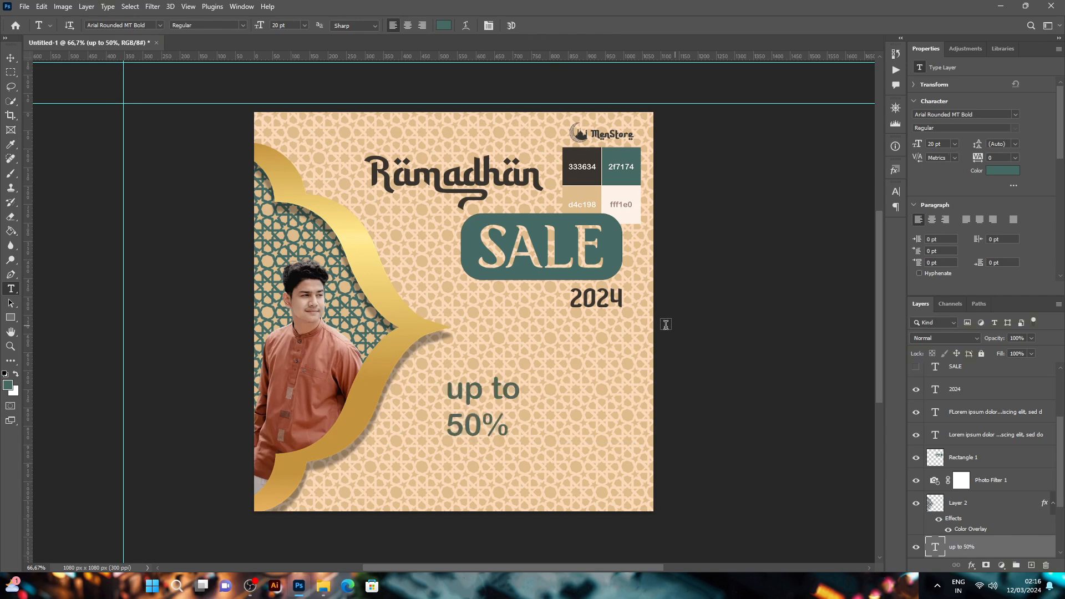
pyautogui.press('v')
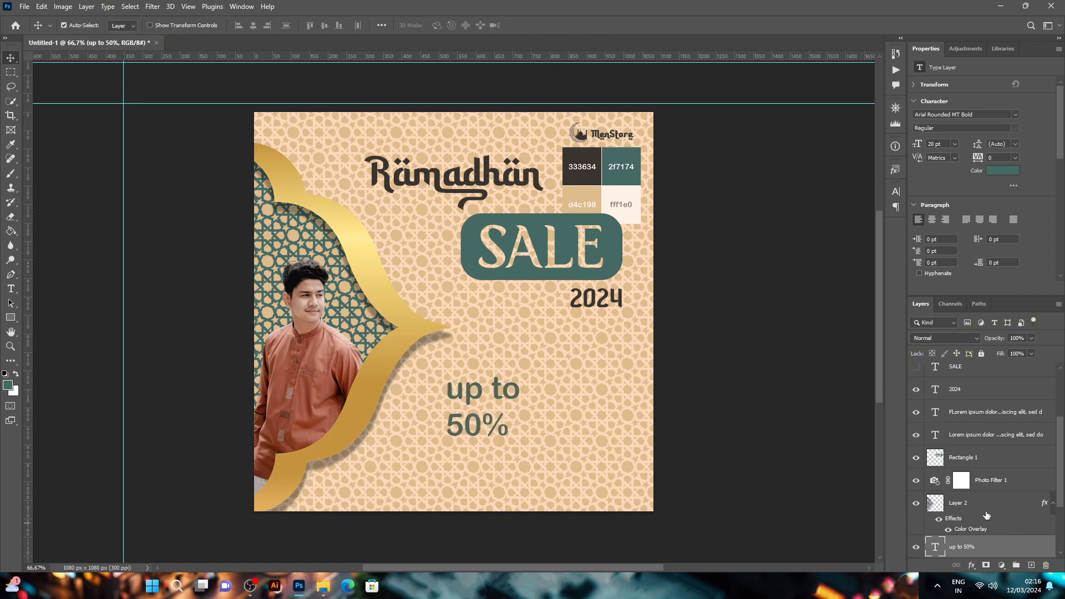
# Step: Move the Photo Filter 1 and Layer 2 layers together beneath the "up to 50%" text layer
pyautogui.scroll(-2, 991, 529)
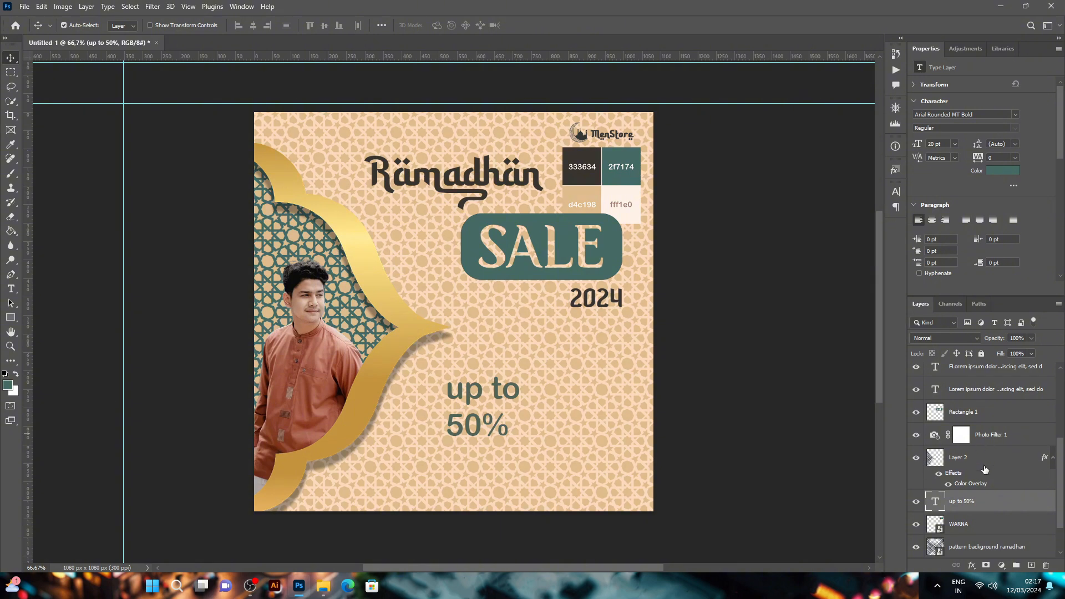
pyautogui.scroll(-1, 980, 513)
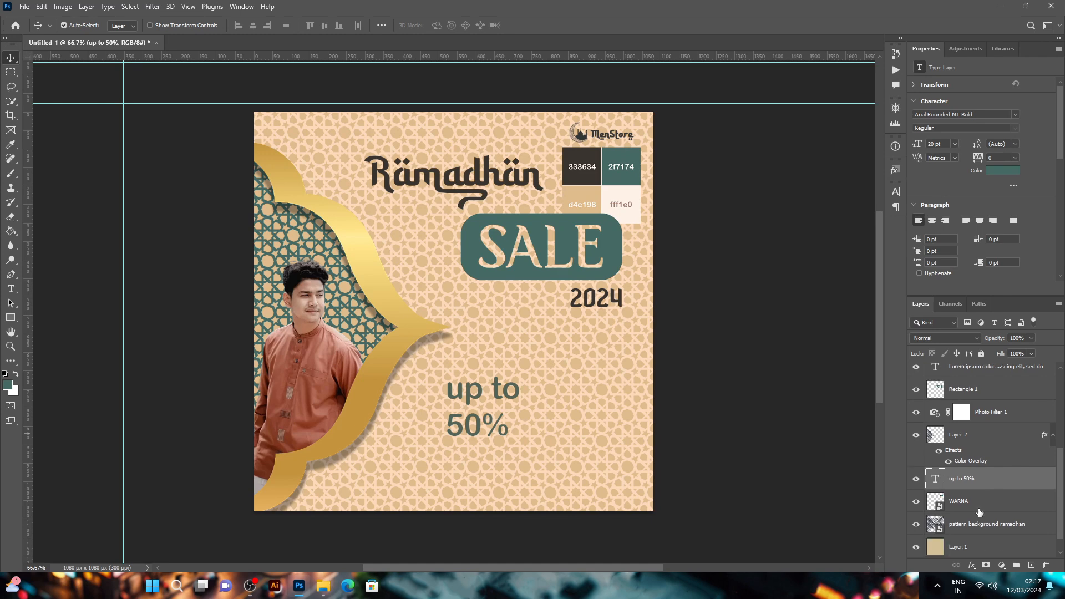
pyautogui.click(965, 442)
pyautogui.keyDown('shift'); pyautogui.click(990, 416); pyautogui.keyUp('shift')
pyautogui.moveTo(994, 416); pyautogui.dragTo(999, 499)
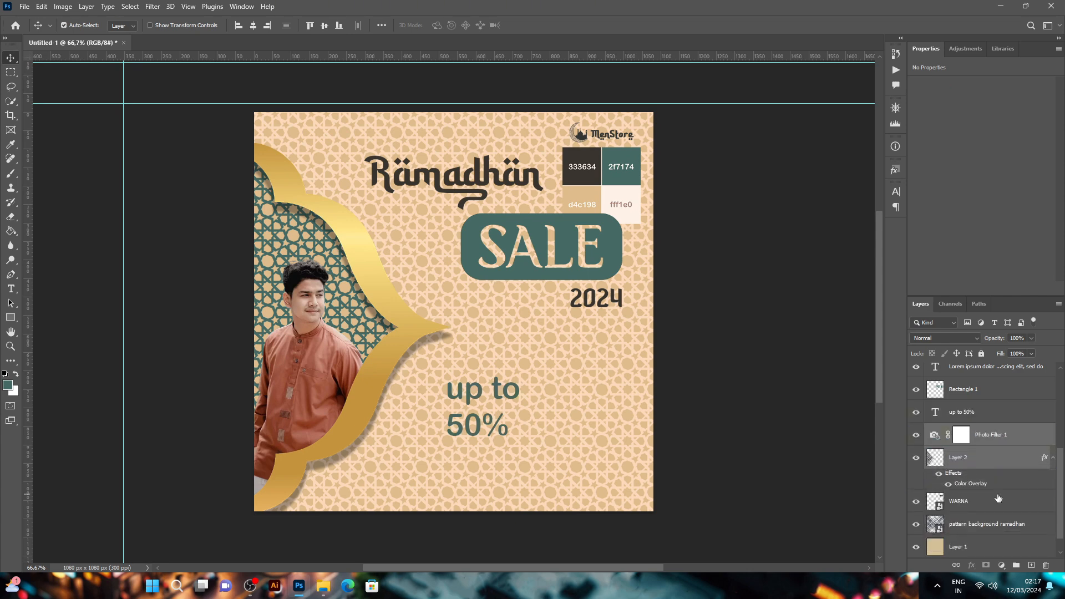
pyautogui.scroll(-1, 989, 467)
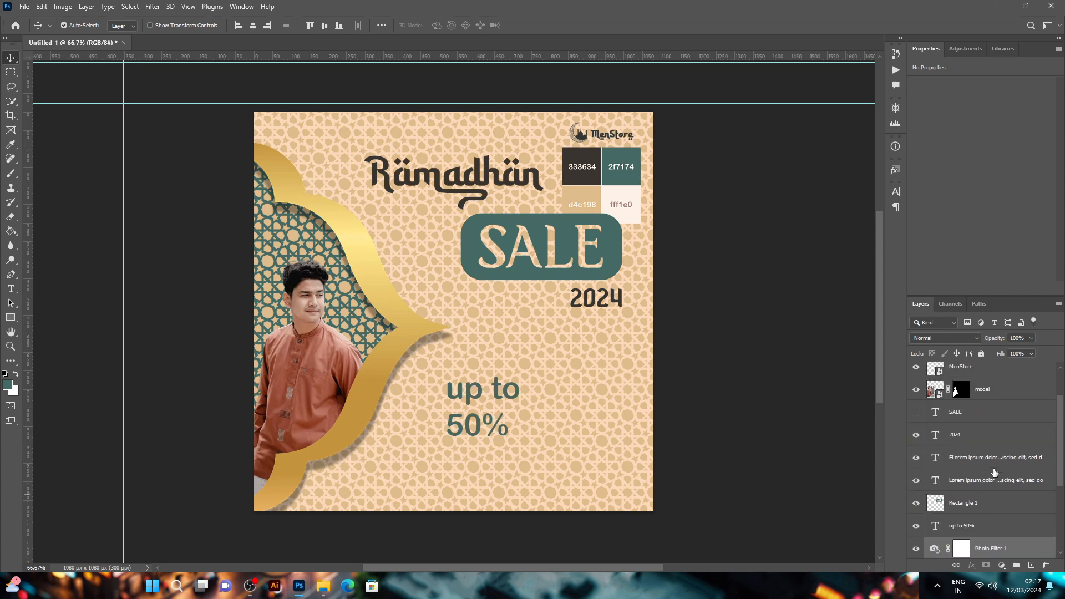
# Step: Enlarge only the 50% line to 30 pt and extend its text box downward to fit
pyautogui.click(462, 398)
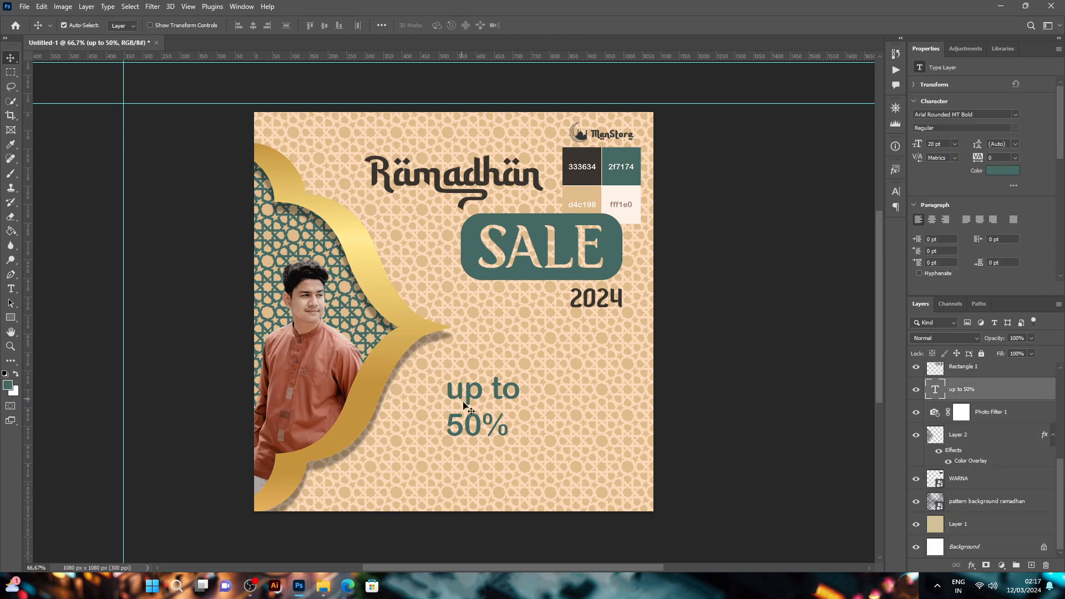
pyautogui.doubleClick(466, 409)
pyautogui.moveTo(509, 426); pyautogui.dragTo(445, 426)
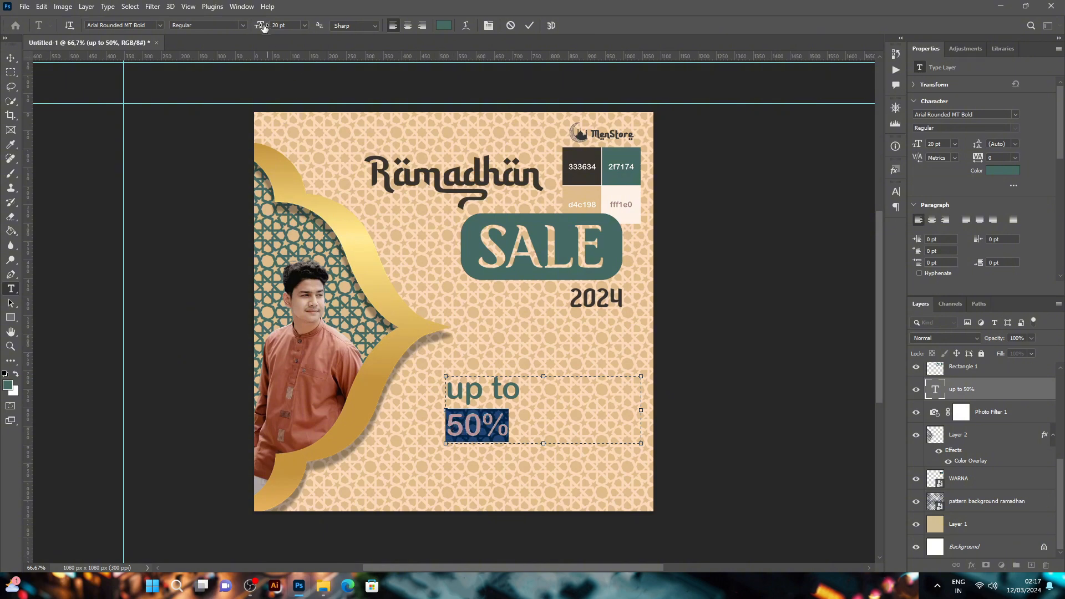
pyautogui.moveTo(263, 27); pyautogui.dragTo(269, 26)
pyautogui.moveTo(544, 444); pyautogui.dragTo(543, 460)
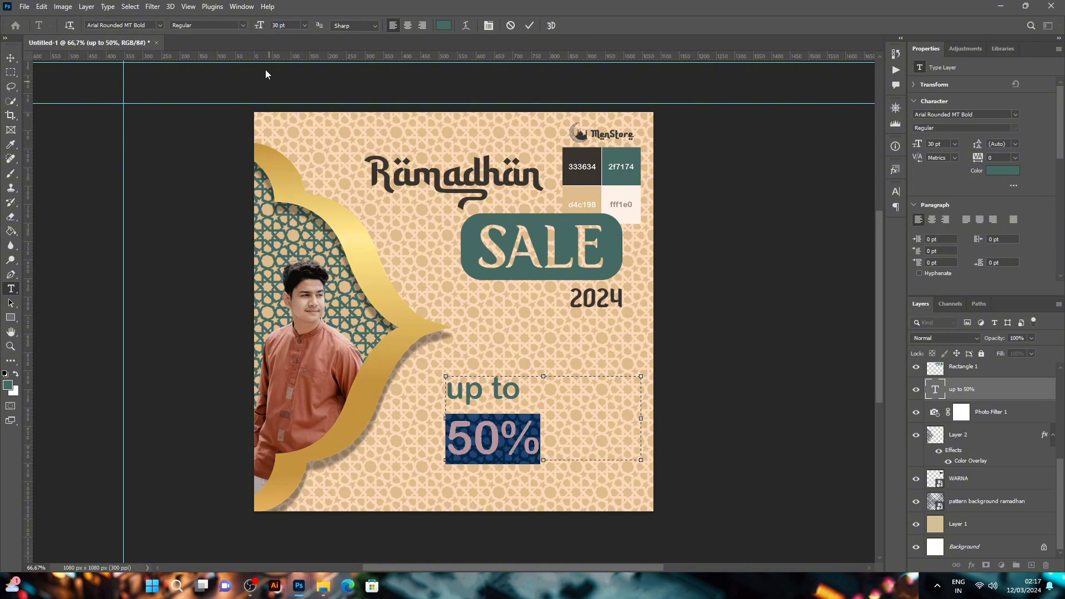
# Step: Try the 50% line at 35 pt in a taller text box, and return it to 30 pt
pyautogui.moveTo(259, 26); pyautogui.dragTo(262, 29)
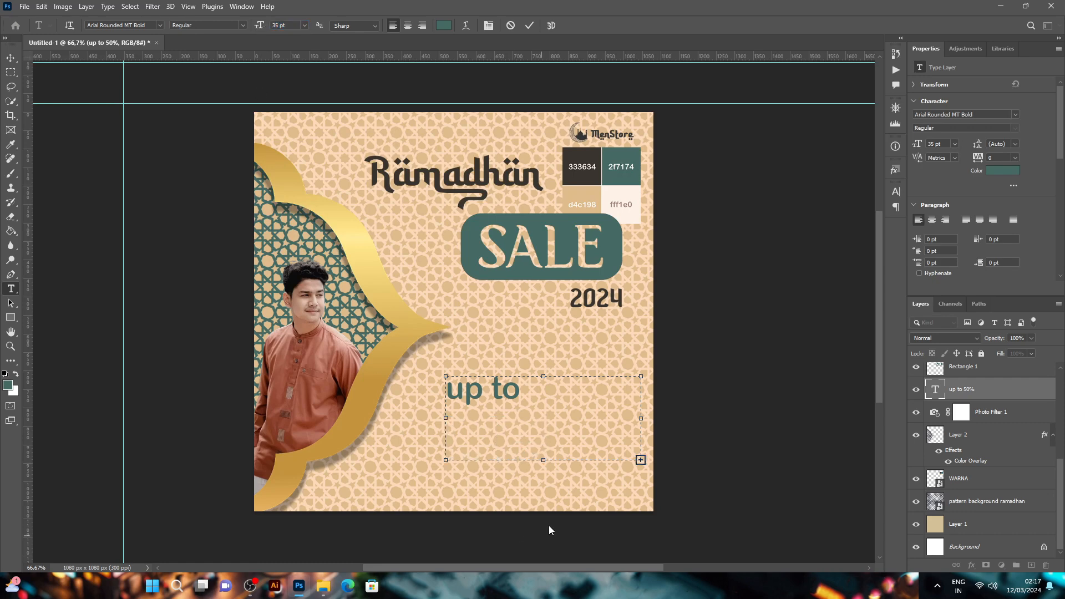
pyautogui.moveTo(543, 459); pyautogui.dragTo(542, 477)
pyautogui.click(552, 417)
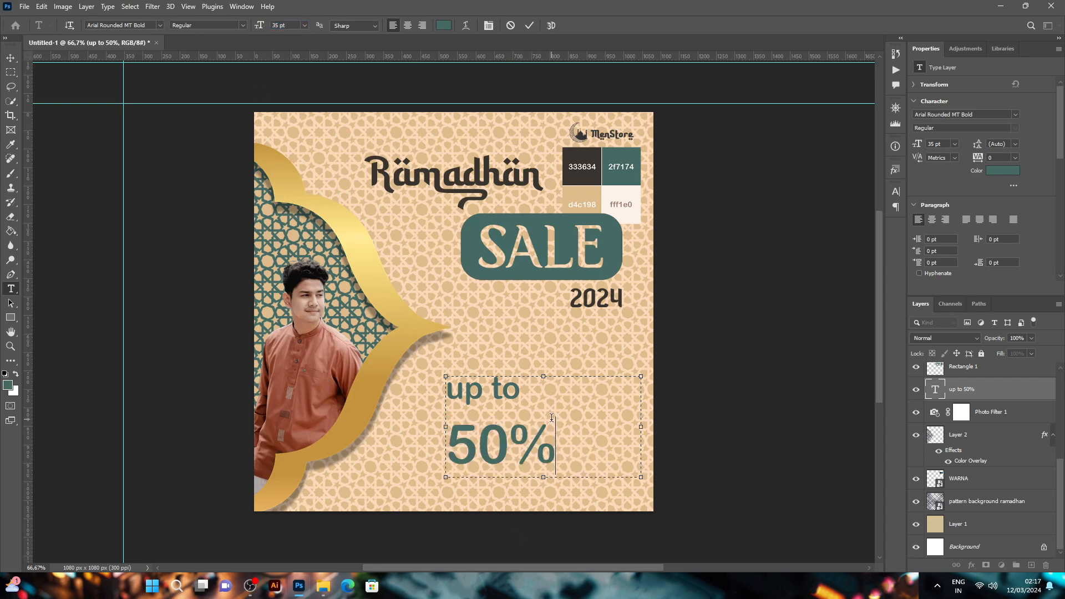
pyautogui.moveTo(541, 450); pyautogui.dragTo(448, 445)
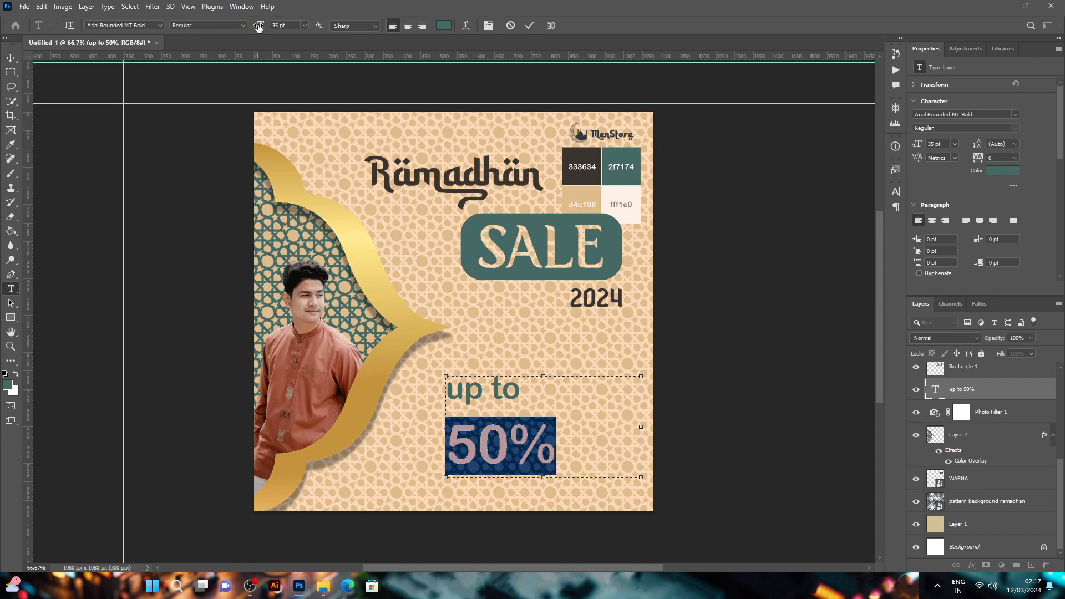
pyautogui.moveTo(259, 28); pyautogui.dragTo(257, 30)
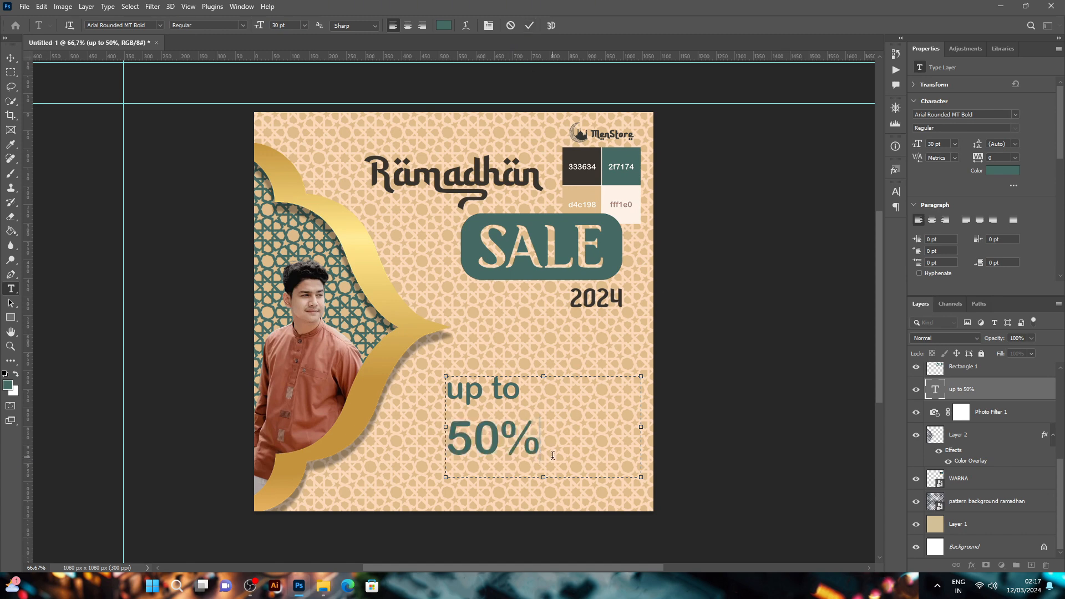
# Step: Tighten the leading of the whole "up to 50%" text to 30 pt
pyautogui.moveTo(553, 456); pyautogui.dragTo(446, 400)
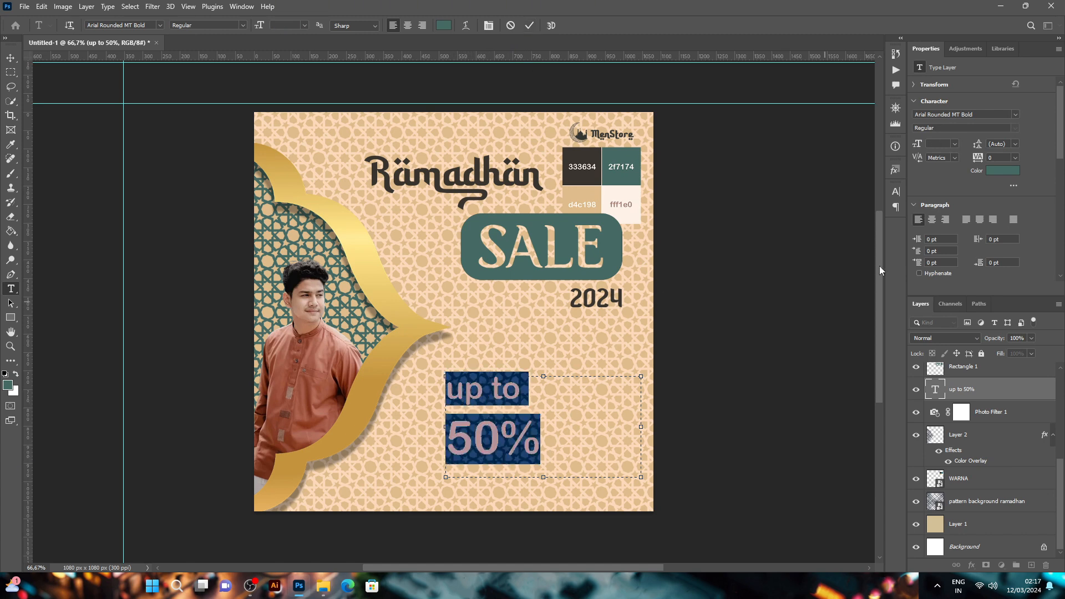
pyautogui.click(895, 191)
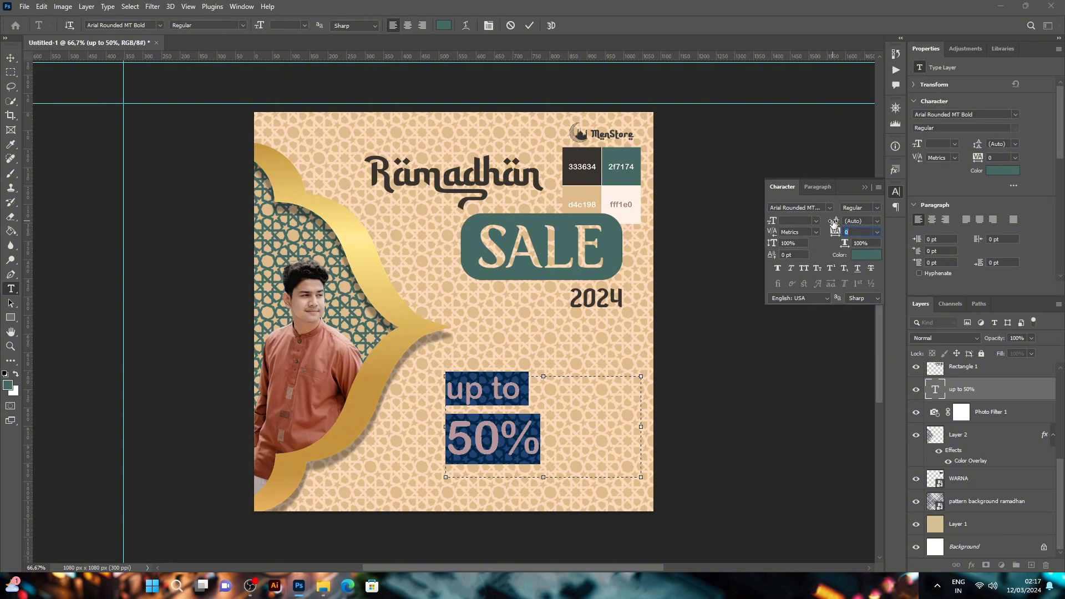
pyautogui.moveTo(834, 223); pyautogui.dragTo(836, 223)
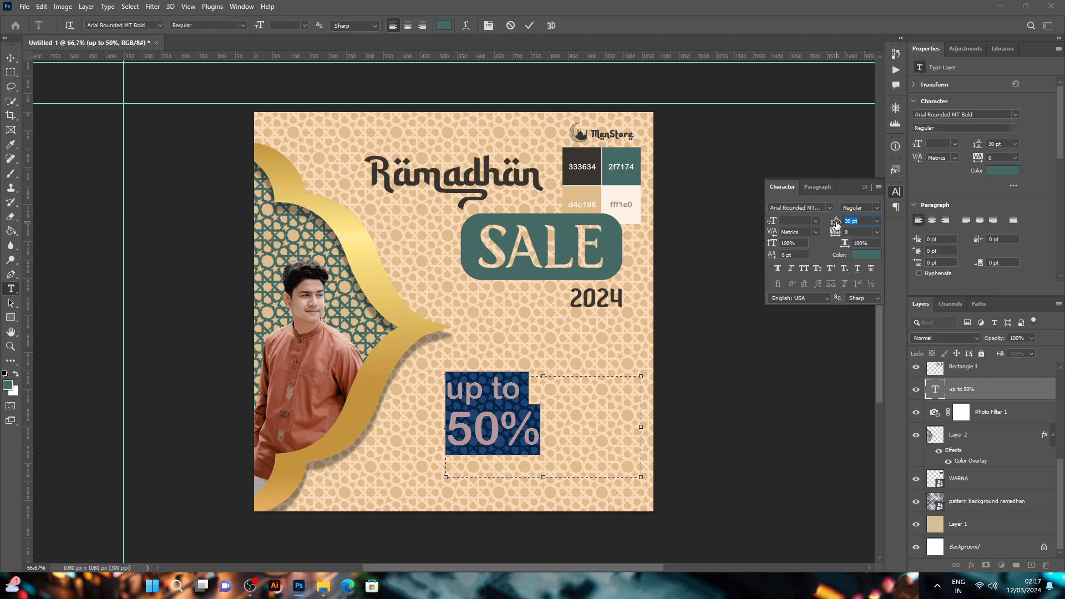
pyautogui.click(529, 25)
pyautogui.press('v')
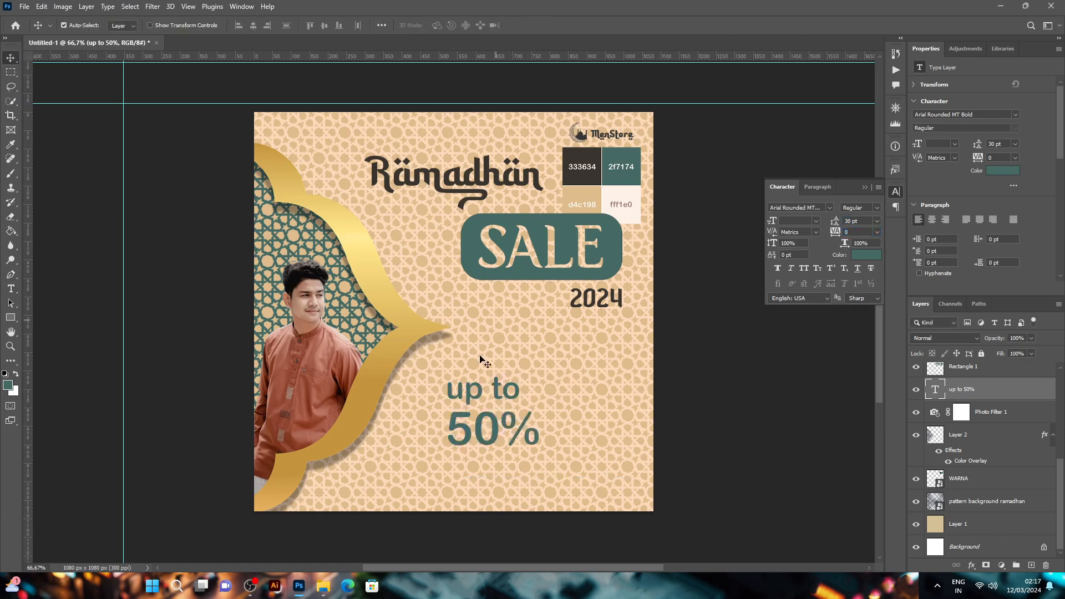
# Step: Indent the 50% line slightly by inserting a space in front of it
pyautogui.doubleClick(453, 428)
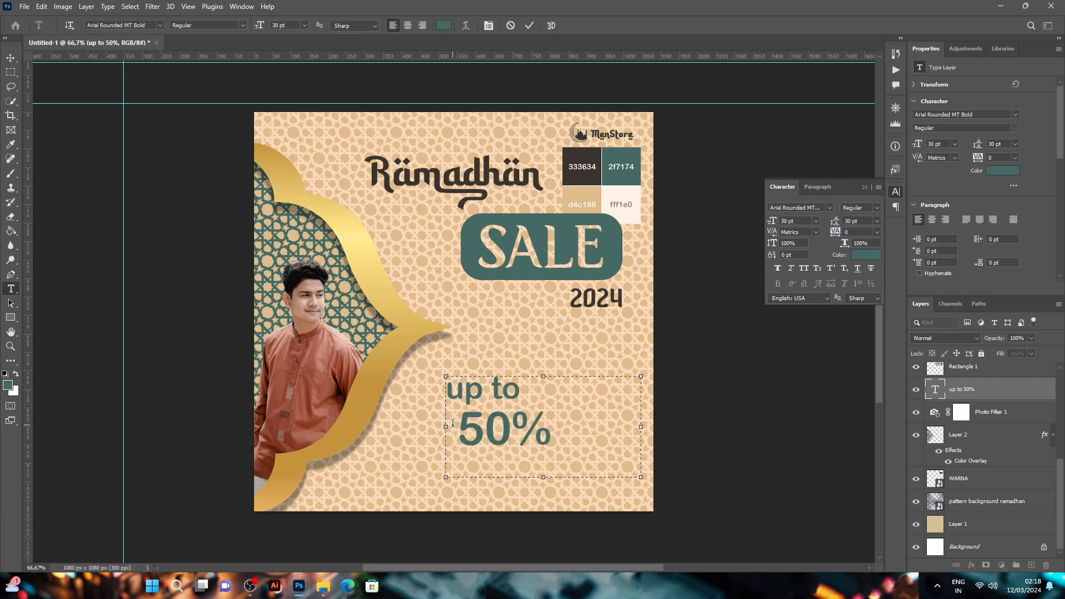
pyautogui.click(530, 26)
pyautogui.press('v')
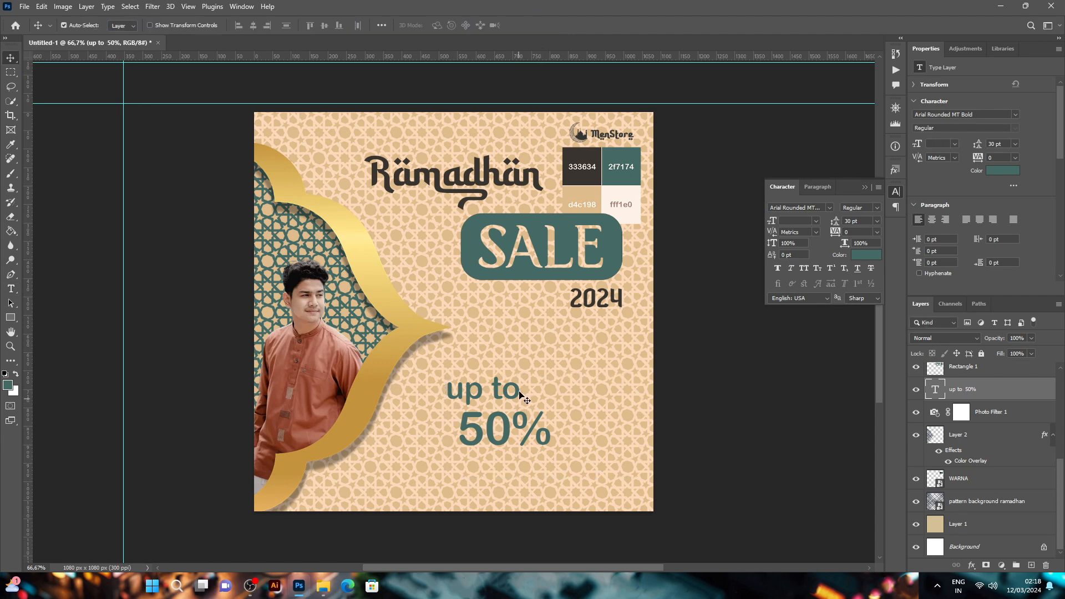
# Step: Recolor only the "up to" line with the dark charcoal sampled from the 333634 swatch
pyautogui.doubleClick(526, 399)
pyautogui.moveTo(522, 394); pyautogui.dragTo(446, 391)
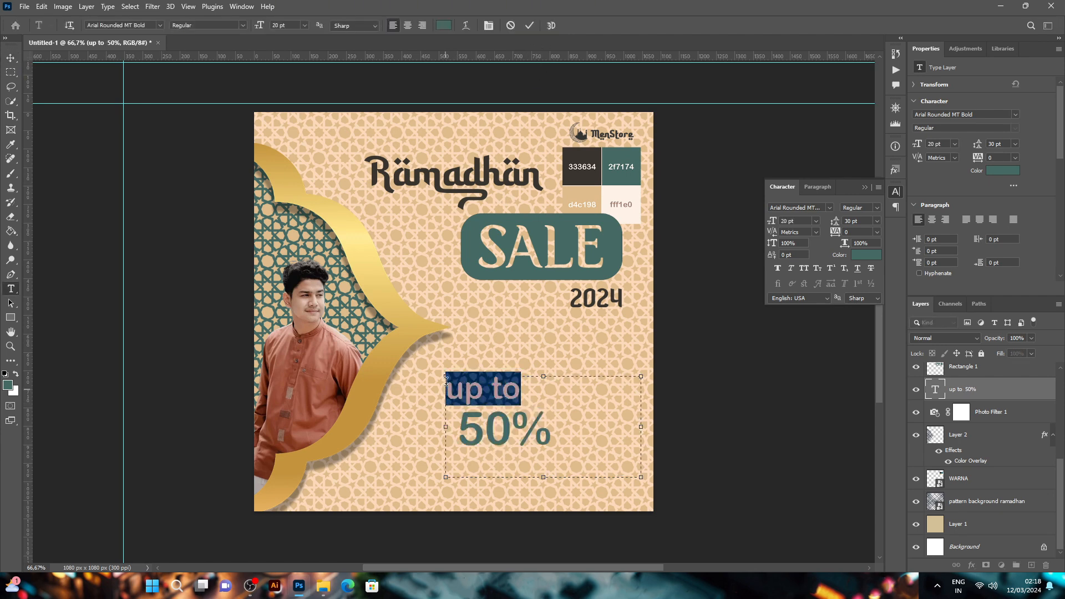
pyautogui.click(443, 25)
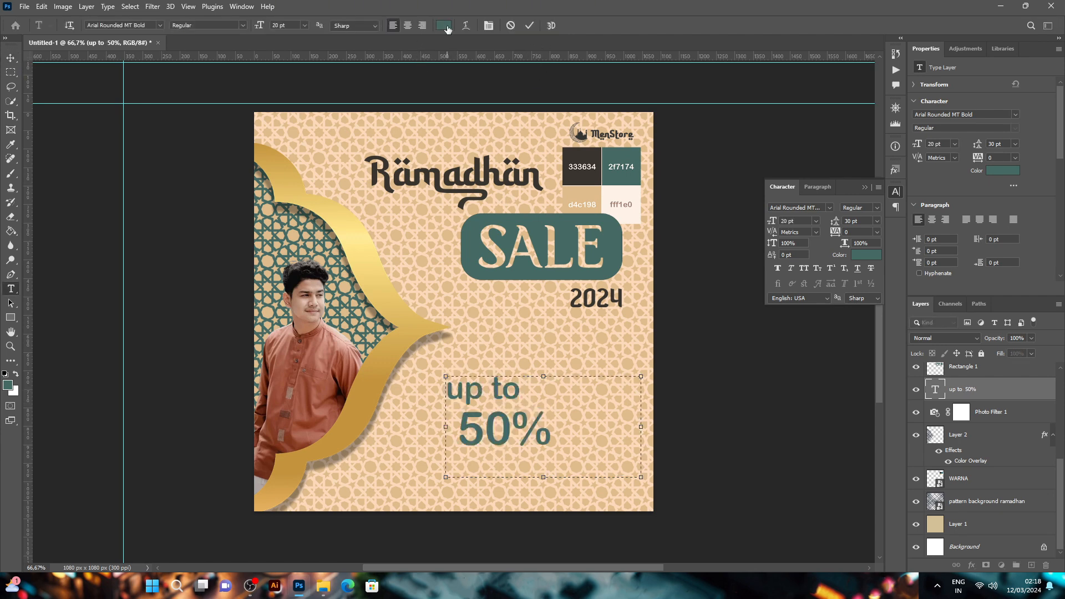
pyautogui.click(577, 152)
pyautogui.click(971, 330)
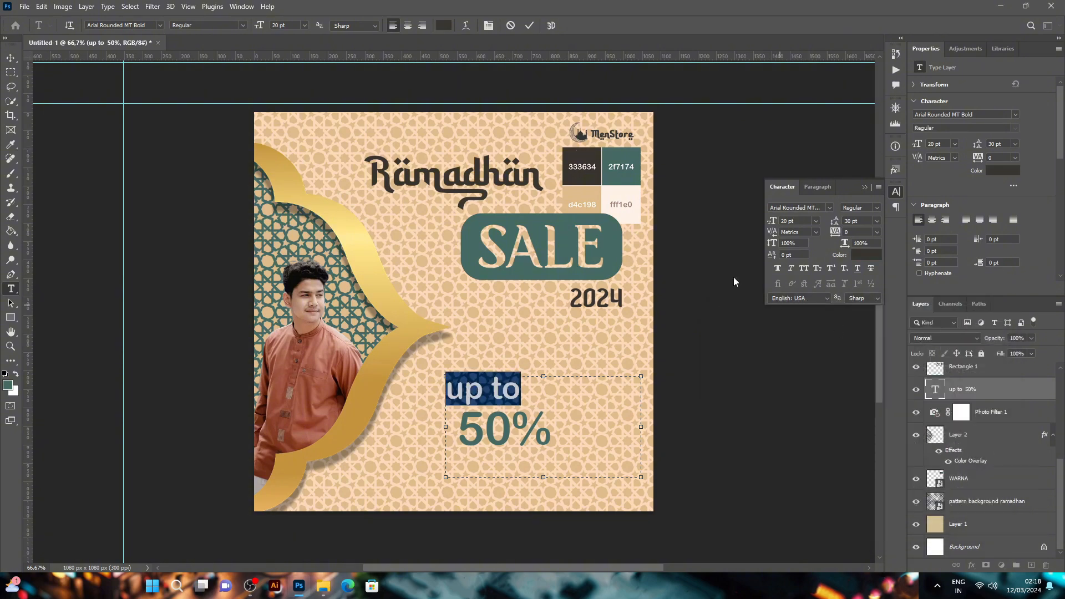
pyautogui.click(530, 25)
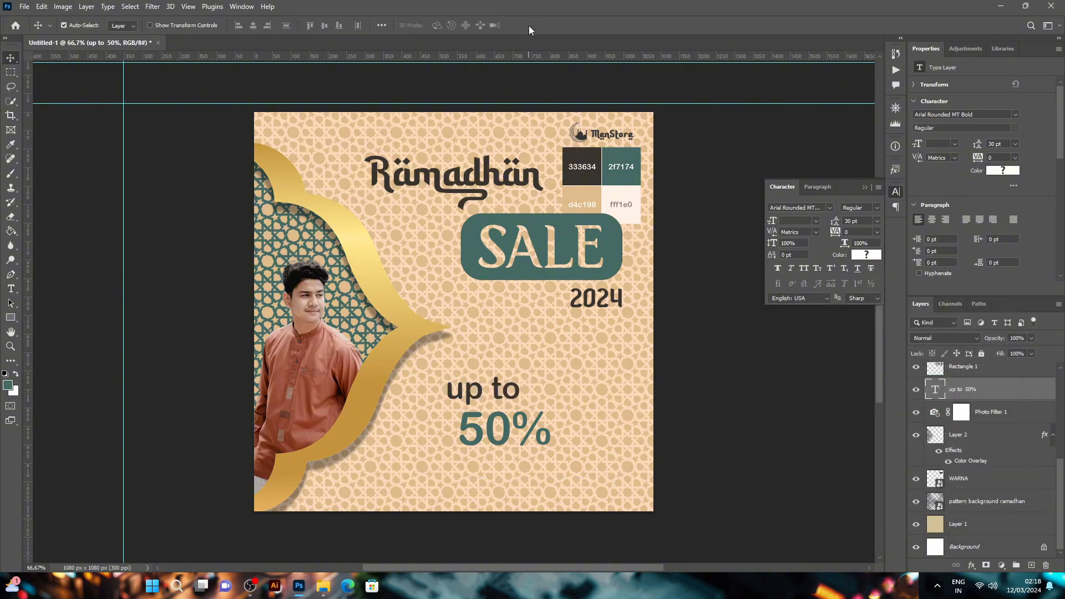
# Step: Add a separate text box reading "off" below the 50% line
pyautogui.click(12, 290)
pyautogui.moveTo(427, 464); pyautogui.dragTo(540, 496)
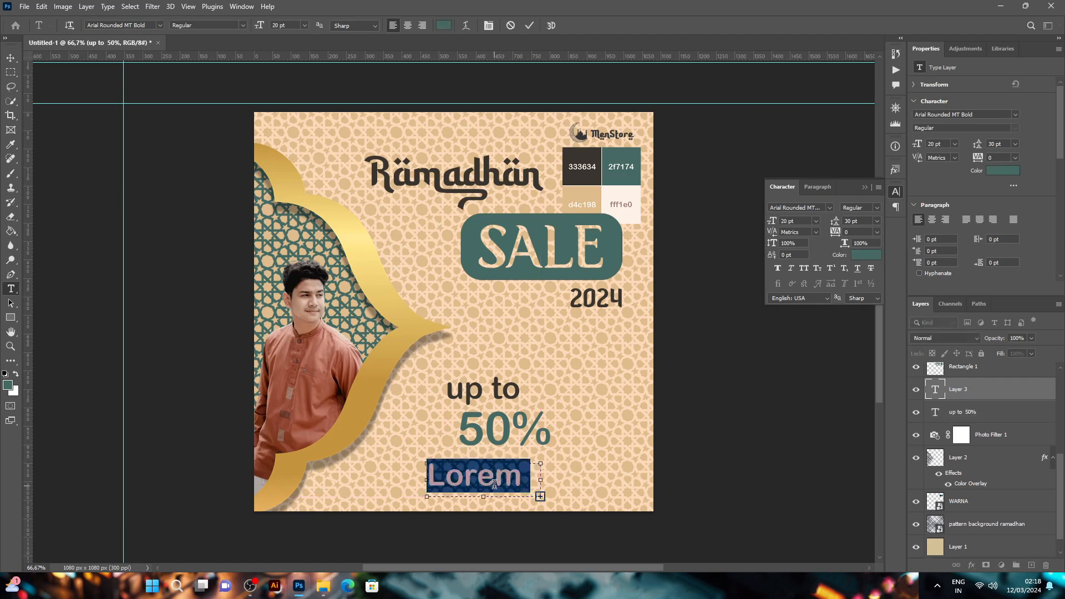
pyautogui.write('og')
pyautogui.press('BackSpace')
pyautogui.write('ff')
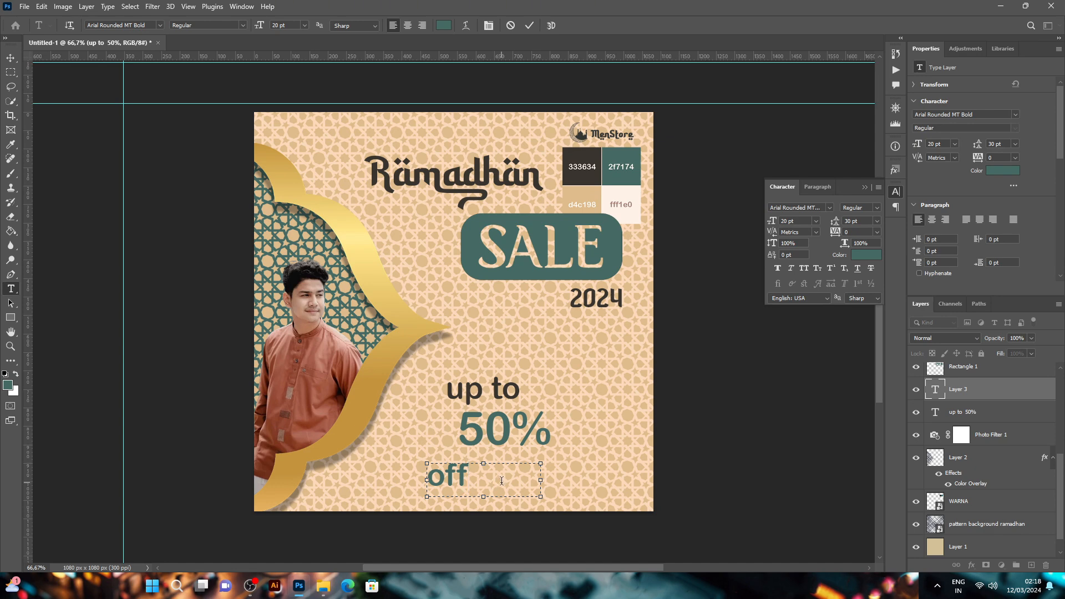
# Step: Recolor the "off" text dark charcoal (39352e), sampled from the 333634 swatch
pyautogui.hotkey('ctrl', 'a')
pyautogui.click(445, 25)
pyautogui.click(583, 153)
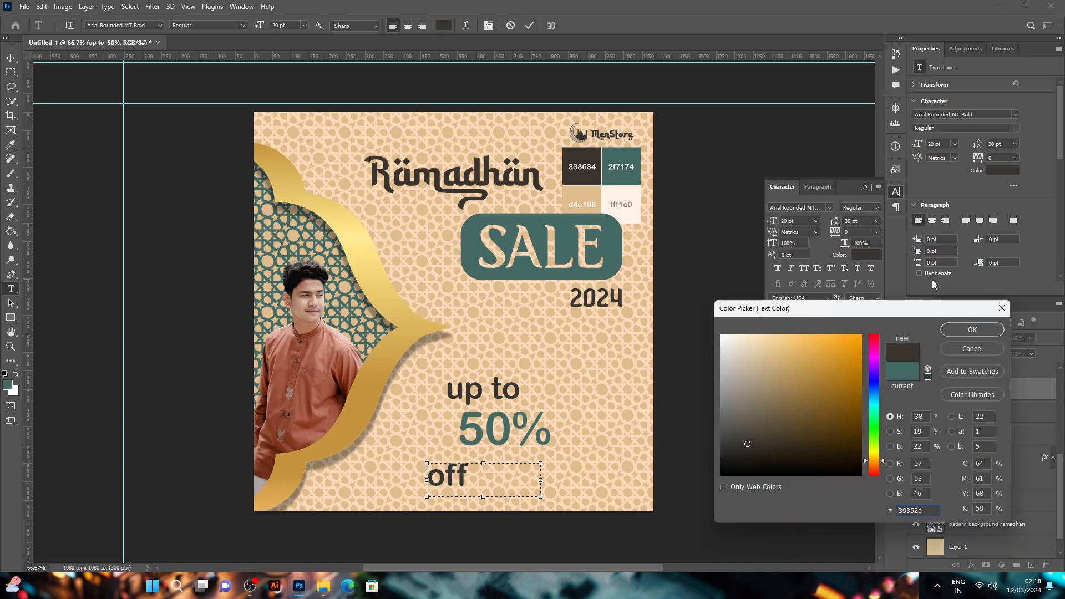
pyautogui.click(952, 331)
pyautogui.click(529, 25)
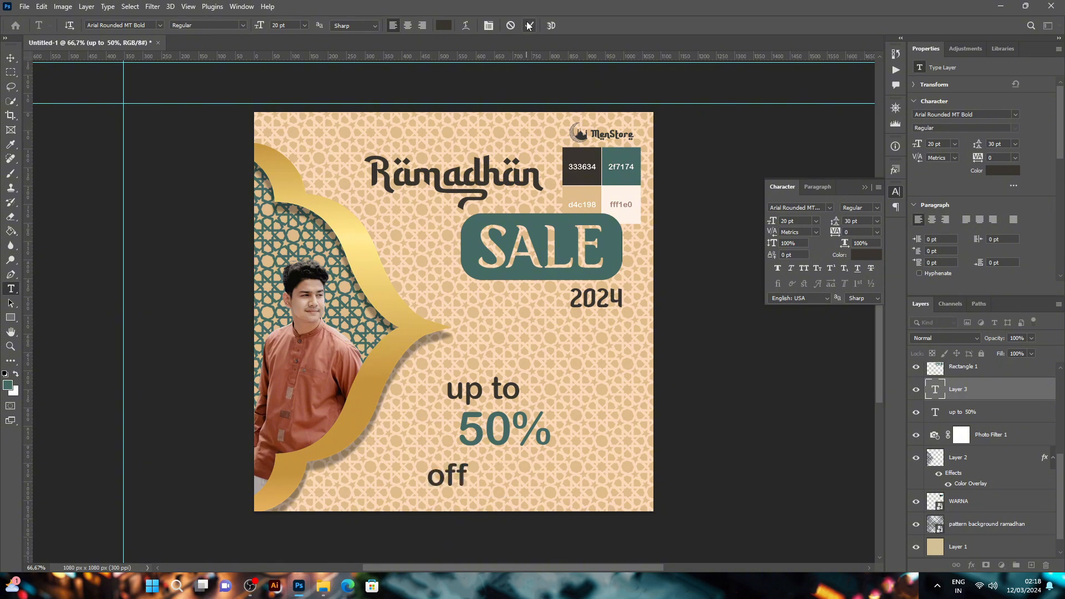
# Step: Reduce only the "up to" line to 13 pt
pyautogui.press('v')
pyautogui.click(479, 389)
pyautogui.press('t')
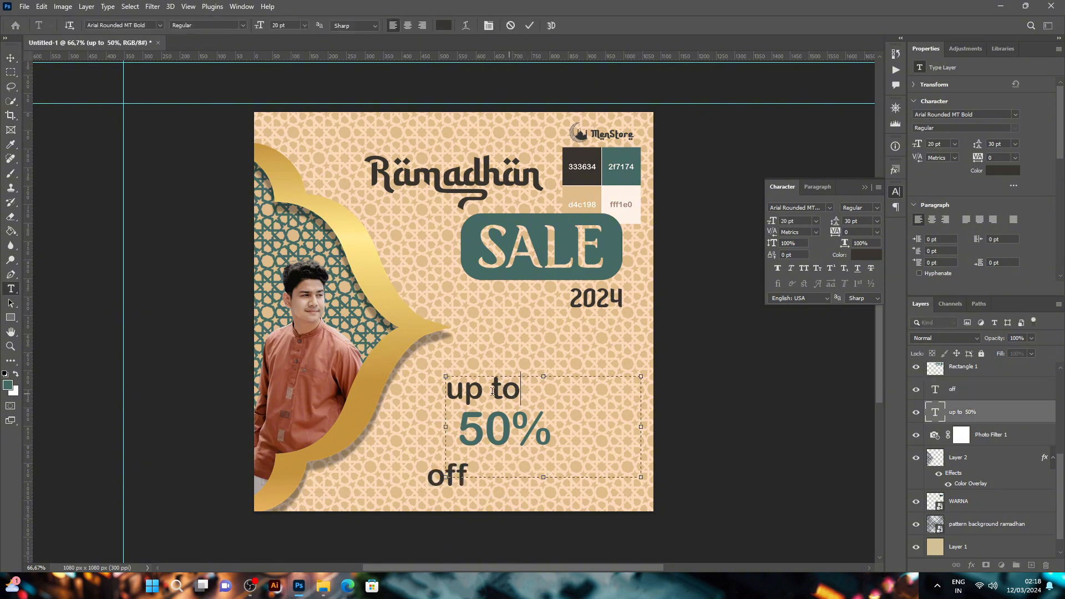
pyautogui.moveTo(520, 391); pyautogui.dragTo(449, 391)
pyautogui.moveTo(260, 27); pyautogui.dragTo(256, 30)
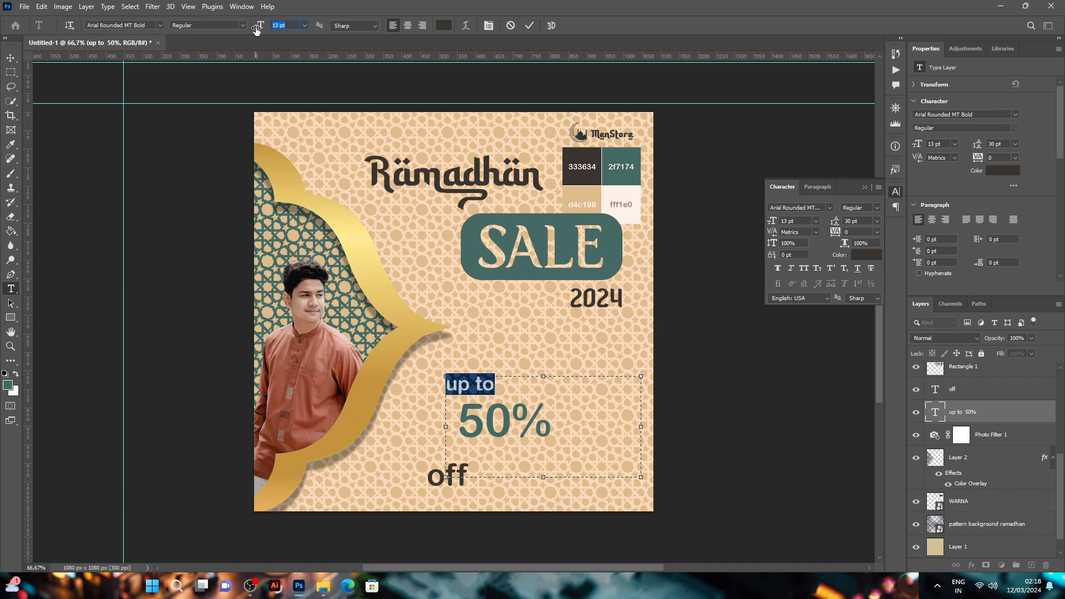
pyautogui.click(529, 25)
# Step: Reduce the "off" text to 15 pt
pyautogui.press('v')
pyautogui.click(458, 472)
pyautogui.doubleClick(457, 471)
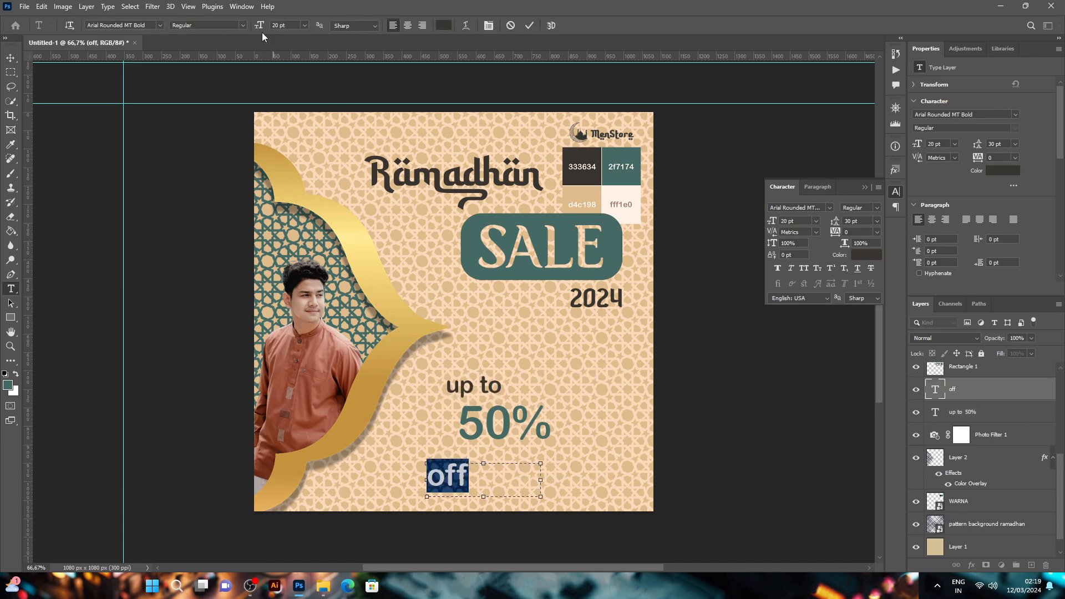
pyautogui.moveTo(259, 26); pyautogui.dragTo(256, 28)
pyautogui.click(529, 25)
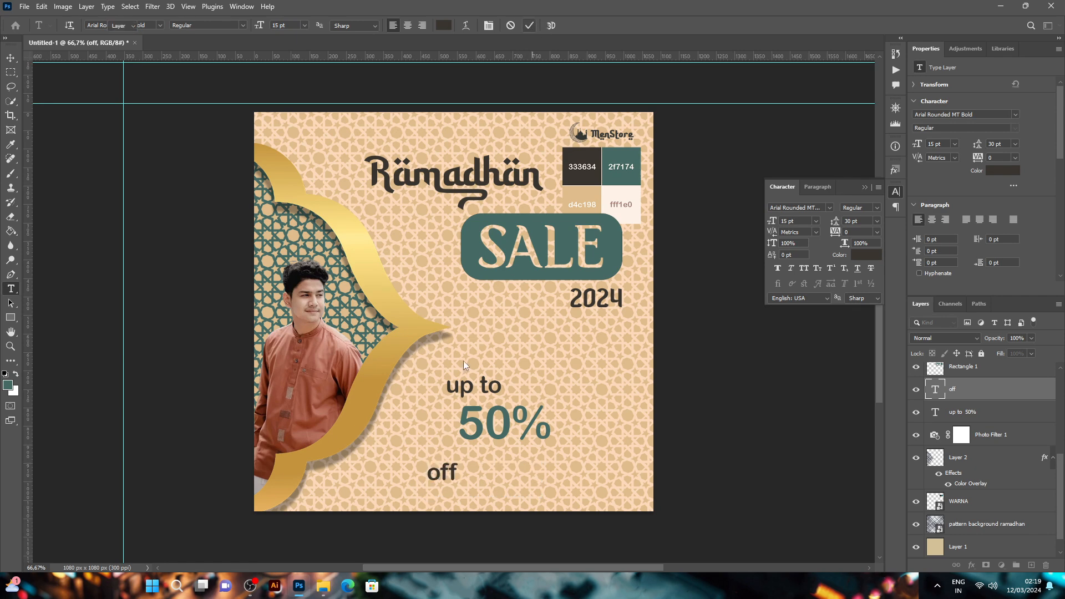
# Step: Move "off" directly under the 50% line, flush with "up to", and shift the vertical guide to the tip of the gold frame
pyautogui.press('v')
pyautogui.moveTo(444, 474); pyautogui.dragTo(461, 458)
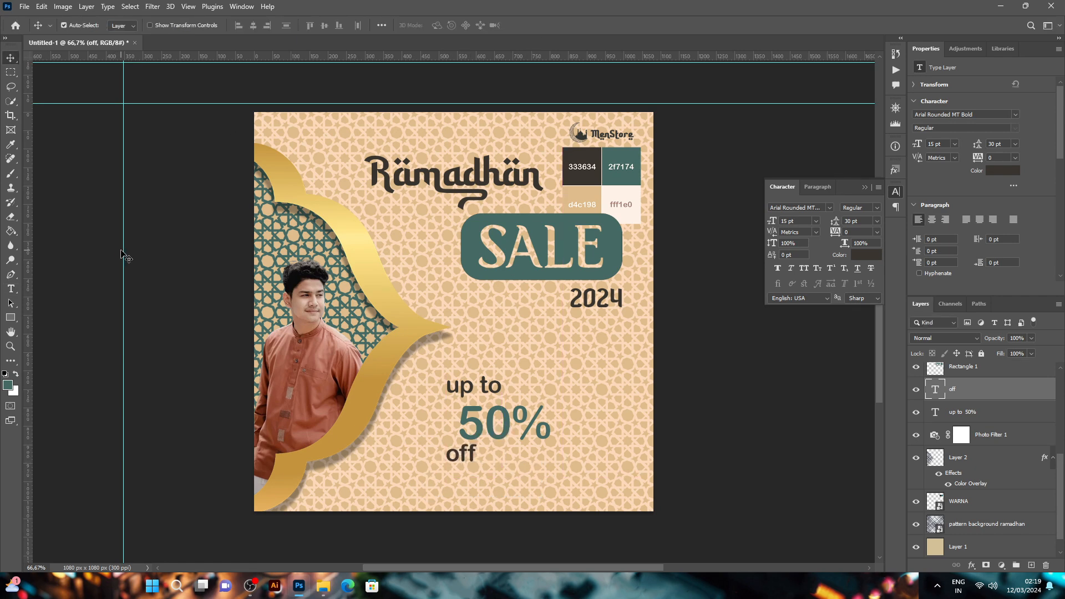
pyautogui.moveTo(123, 255); pyautogui.dragTo(446, 313)
# Step: Place mesjid.png from the Bahan Twibbon H 1 folder into the design
pyautogui.click(323, 587)
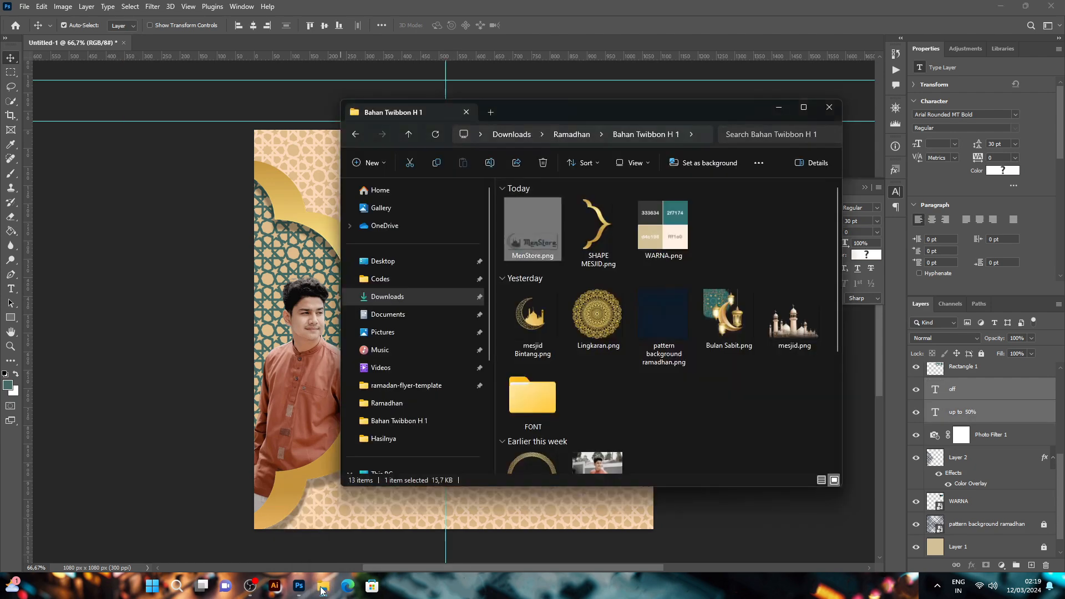
pyautogui.moveTo(793, 317); pyautogui.dragTo(427, 360)
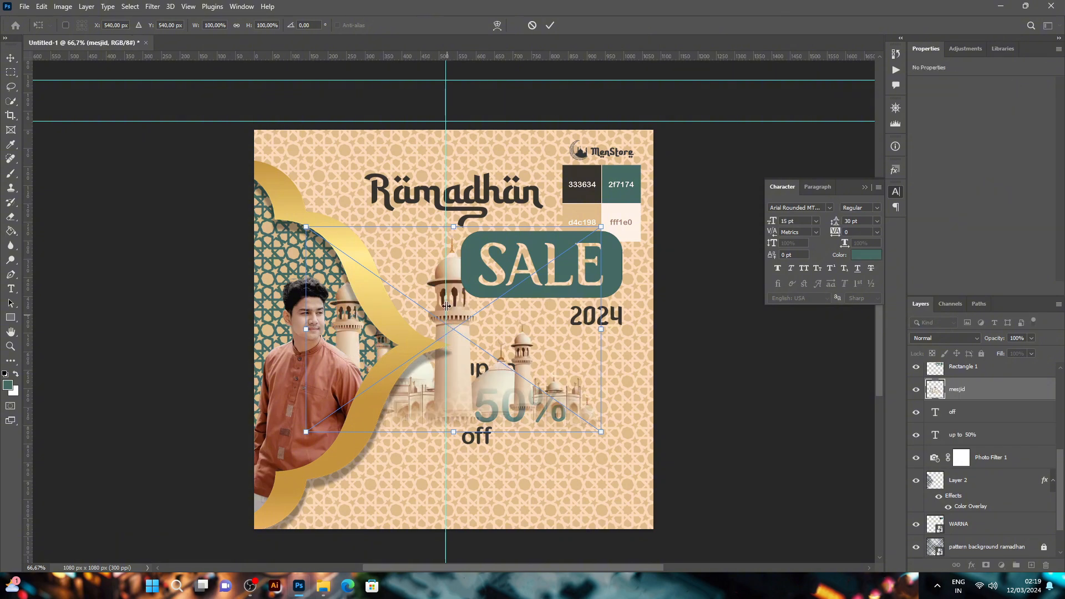
pyautogui.click(549, 25)
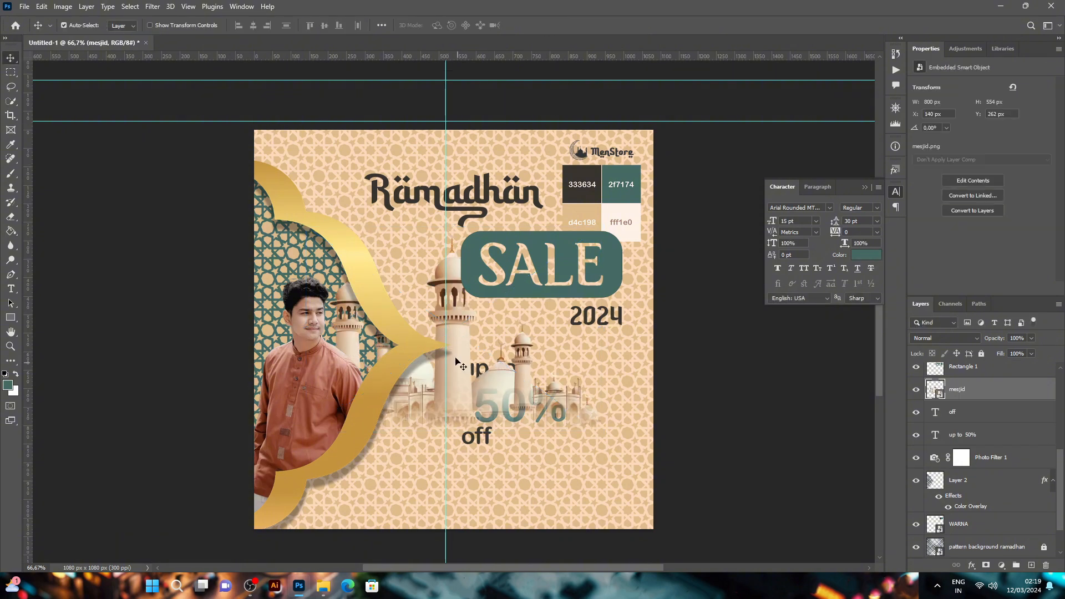
# Step: Scale the mosque image to about 72% and position it in the lower-right corner of the canvas
pyautogui.moveTo(462, 368); pyautogui.dragTo(537, 464)
pyautogui.hotkey('ctrl', 't')
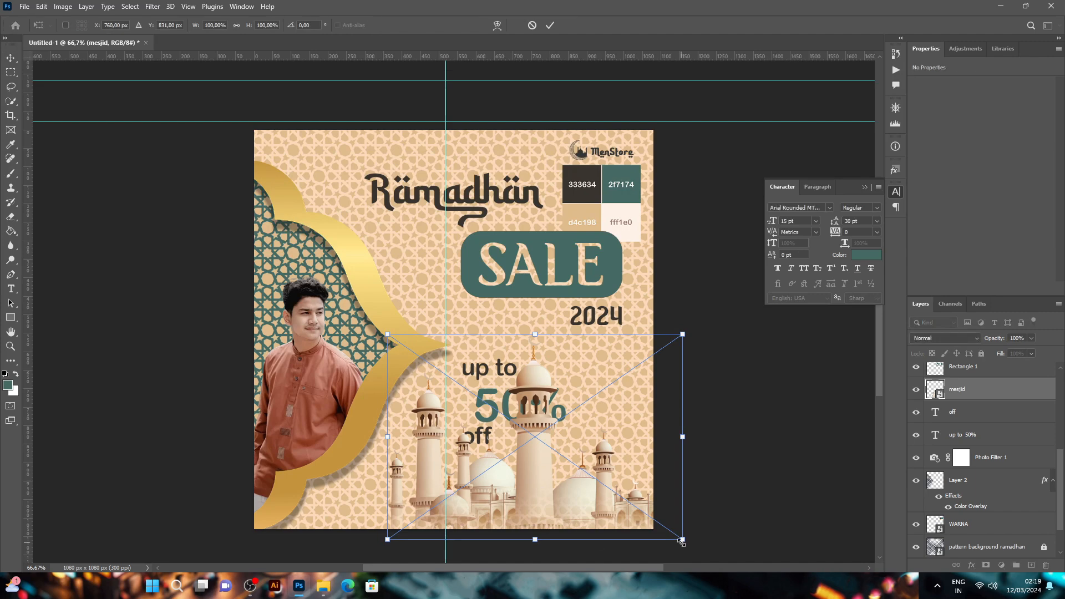
pyautogui.moveTo(681, 543); pyautogui.dragTo(641, 511)
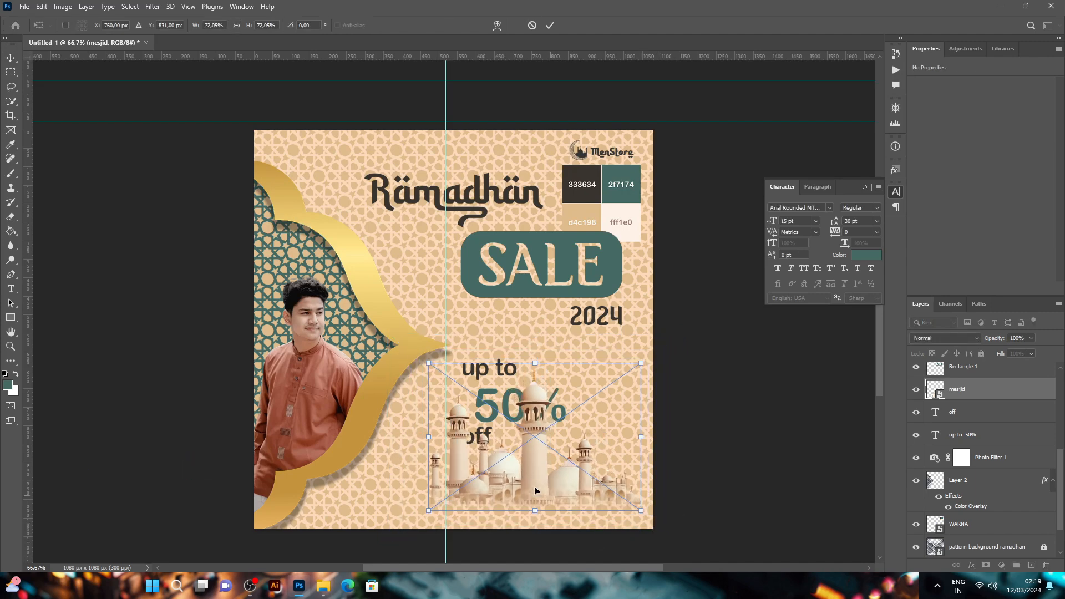
pyautogui.moveTo(536, 489); pyautogui.dragTo(584, 518)
pyautogui.click(550, 26)
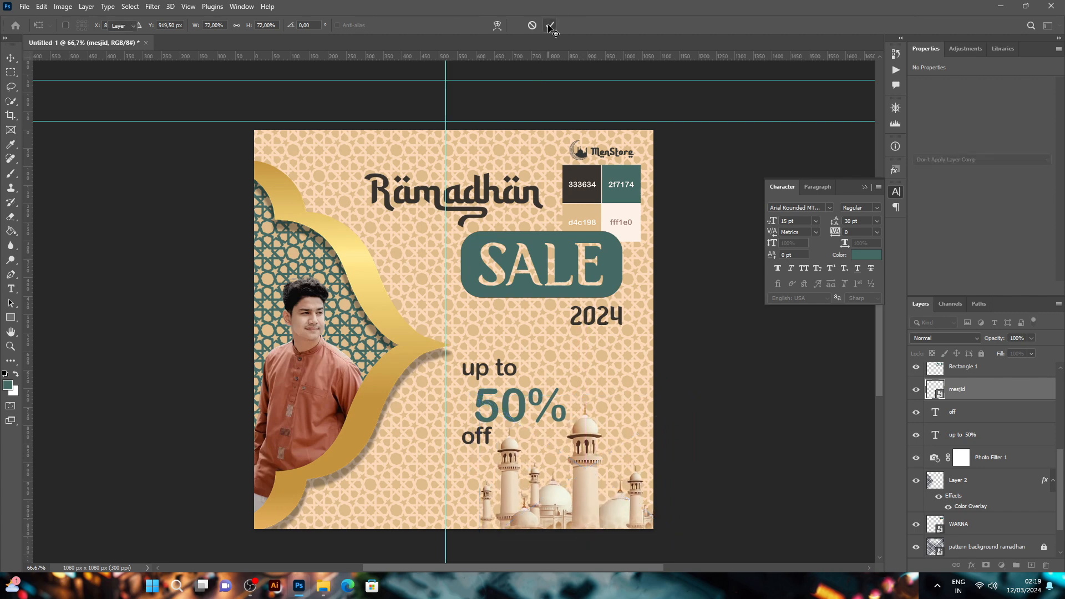
# Step: Move the "up to 50%" and "off" texts together slightly upward, clear of the mosque
pyautogui.click(525, 413)
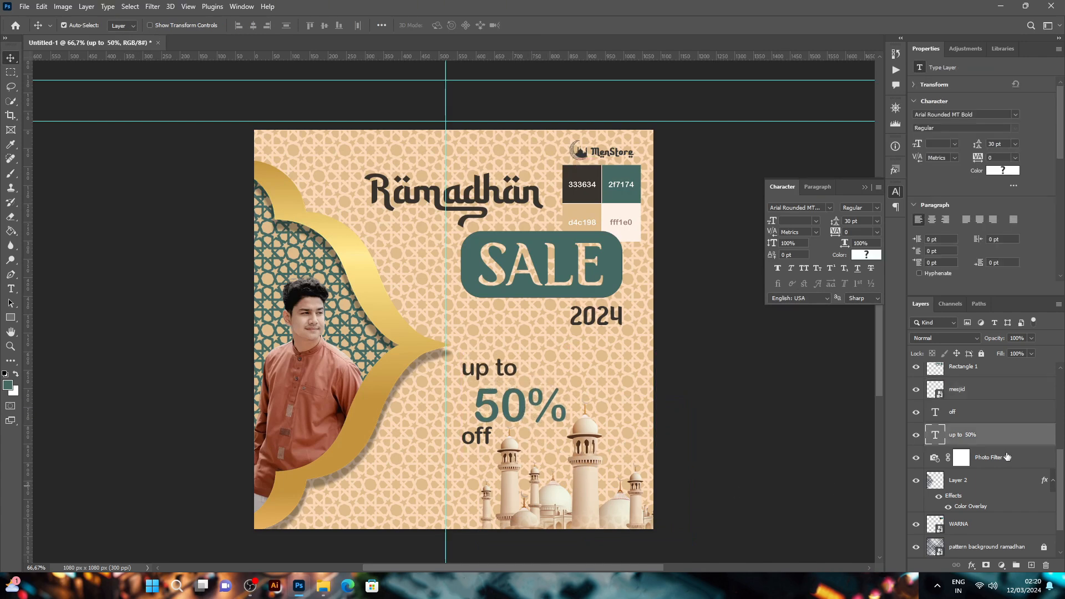
pyautogui.keyDown('ctrl'); pyautogui.click(963, 414); pyautogui.keyUp('ctrl')
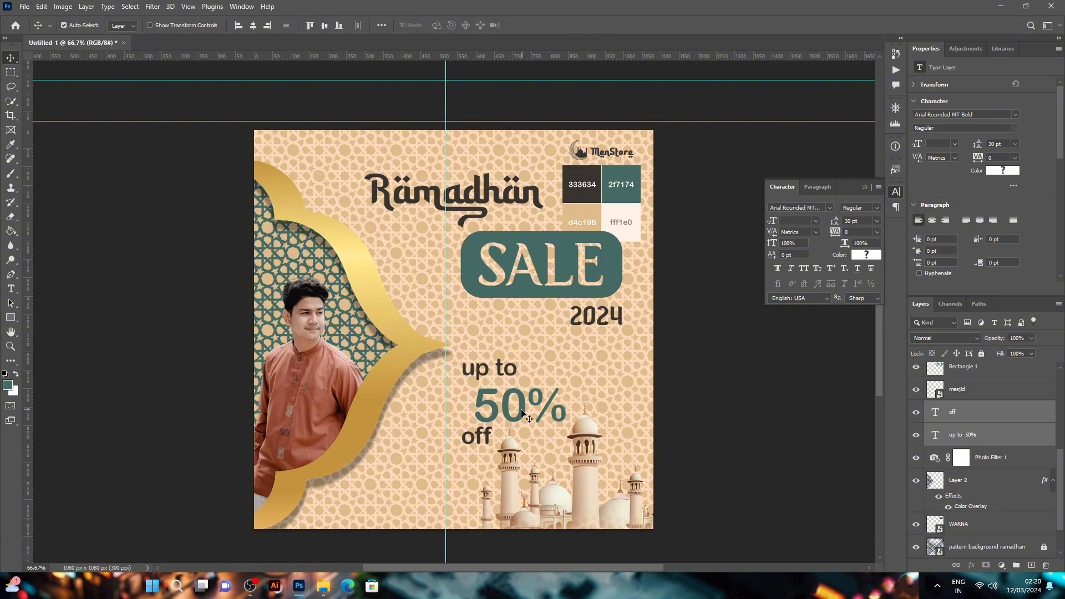
pyautogui.moveTo(524, 415); pyautogui.dragTo(524, 400)
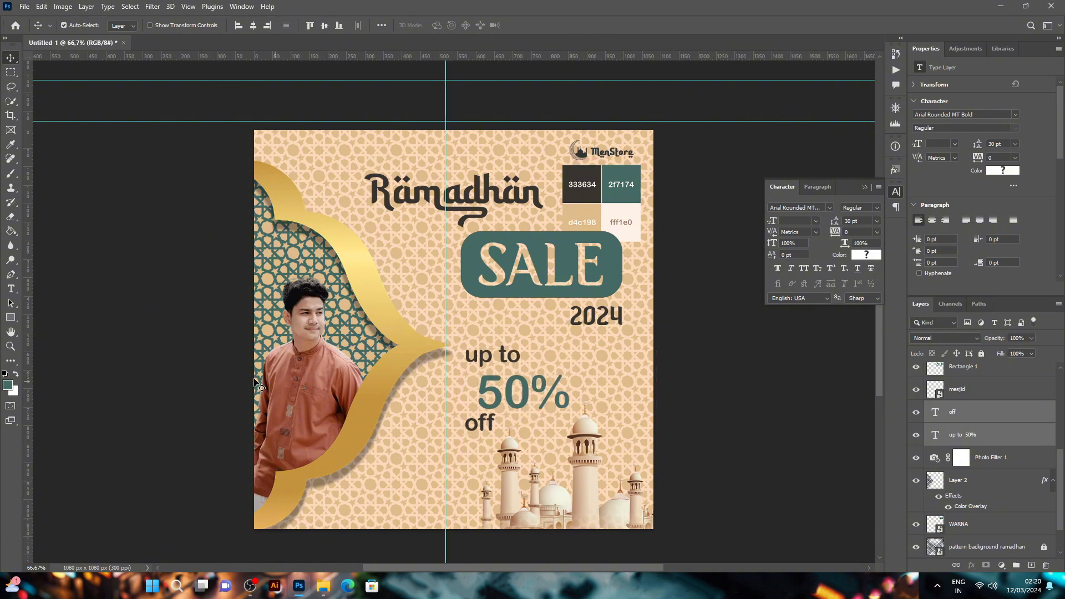
# Step: Add a text box reading "Shopp Now" at 7 pt between the gold frame and the mosque
pyautogui.click(10, 288)
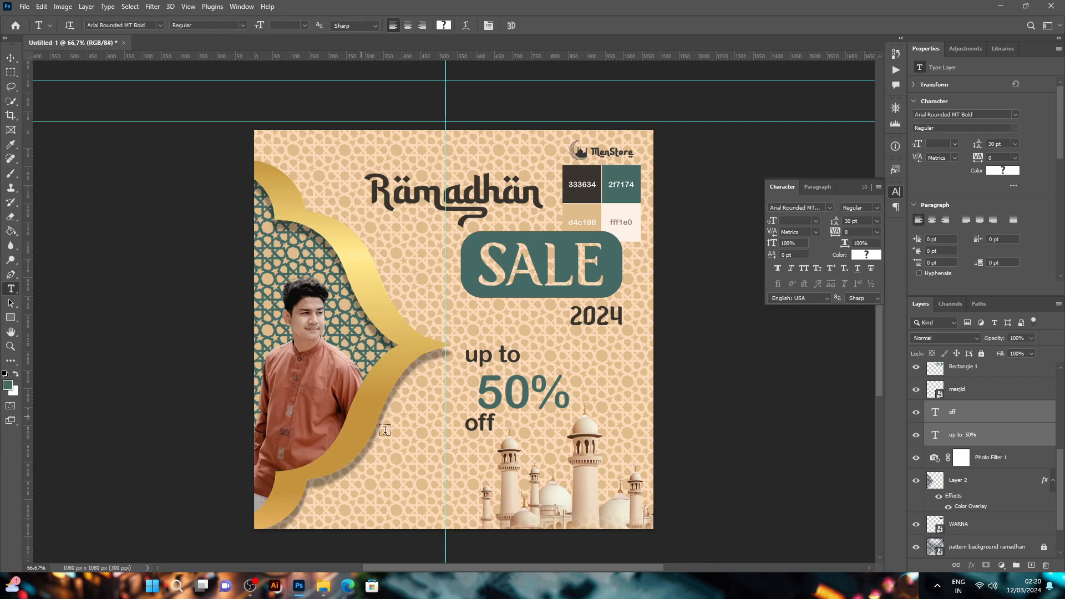
pyautogui.moveTo(377, 456); pyautogui.dragTo(471, 486)
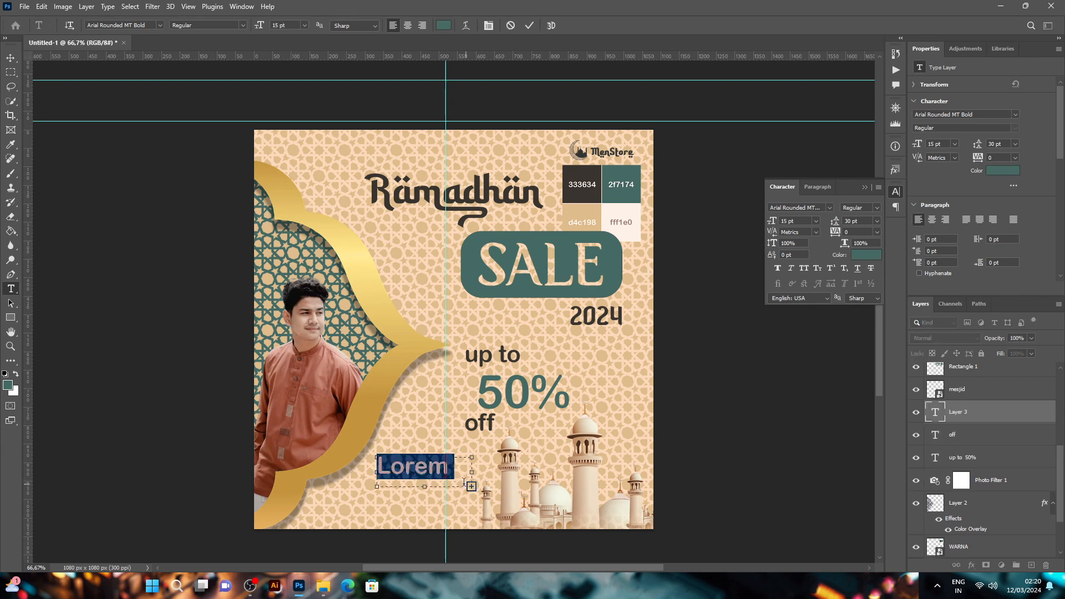
pyautogui.write('Shopp')
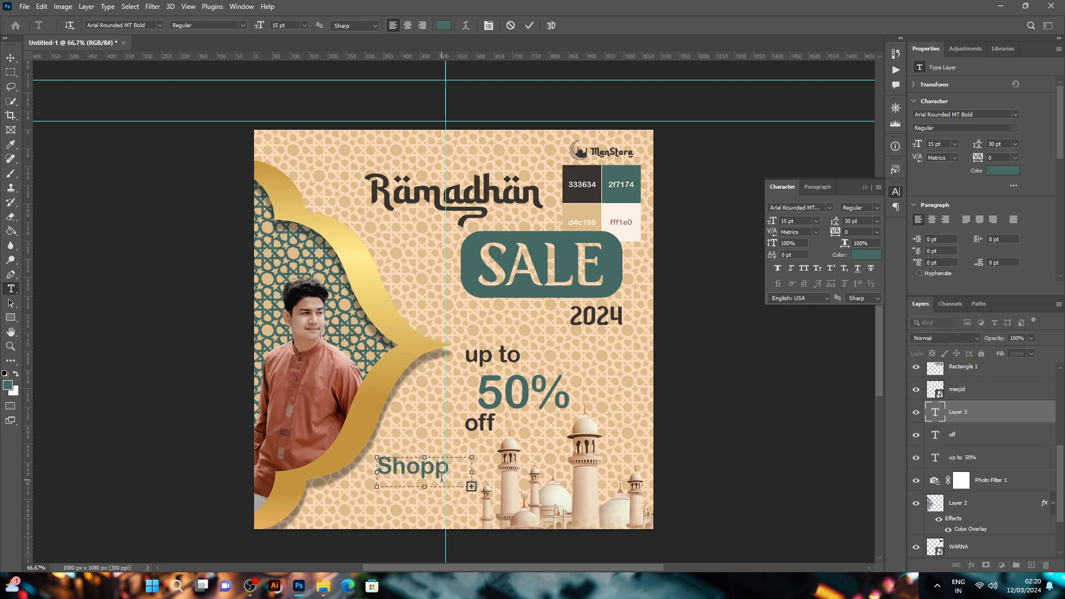
pyautogui.hotkey('ctrl', 'a')
pyautogui.moveTo(257, 30); pyautogui.dragTo(254, 30)
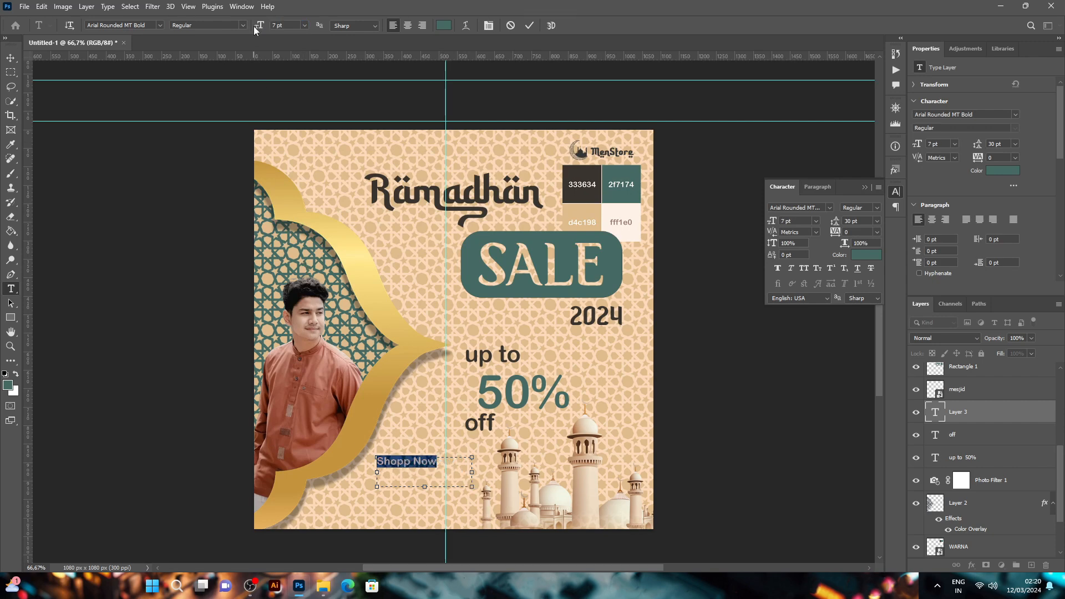
# Step: Set the "Shopp Now" text in the Itikaf FREE font and color it dark charcoal (39352e)
pyautogui.click(159, 25)
pyautogui.click(168, 82)
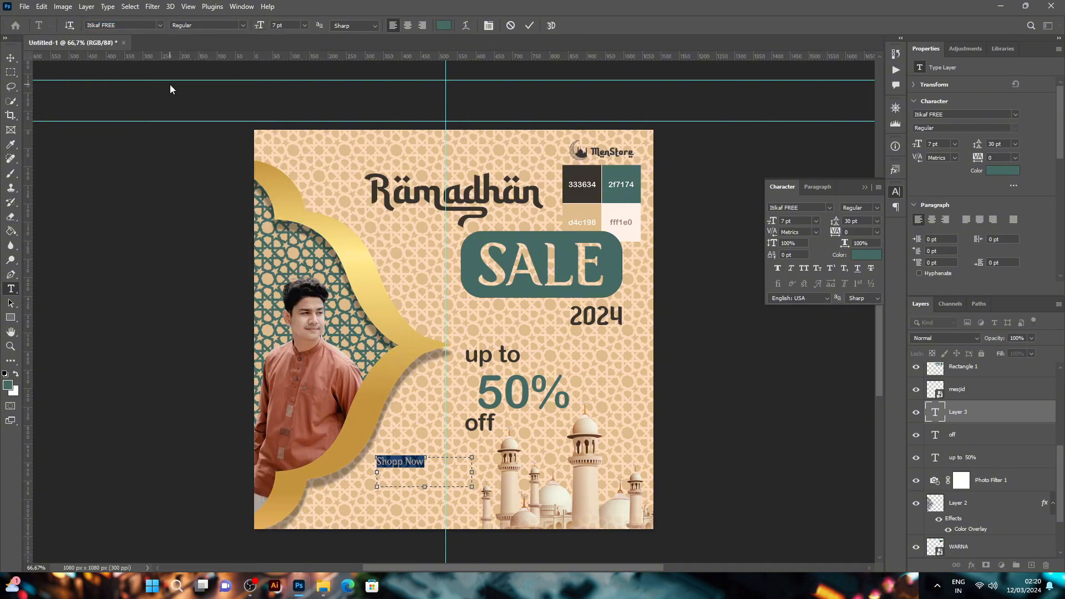
pyautogui.click(444, 26)
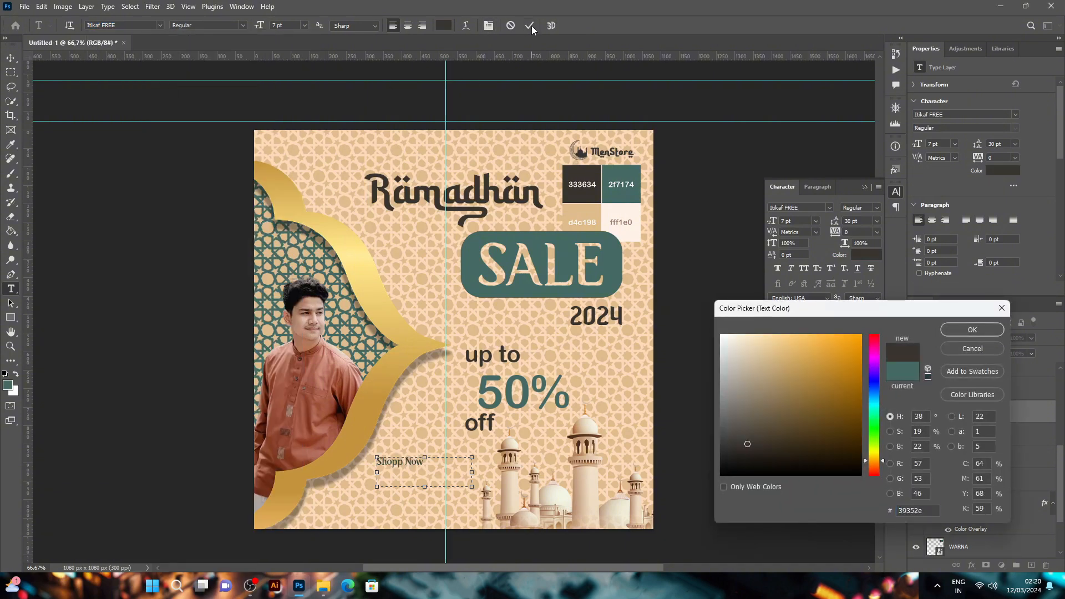
pyautogui.click(973, 332)
pyautogui.click(529, 26)
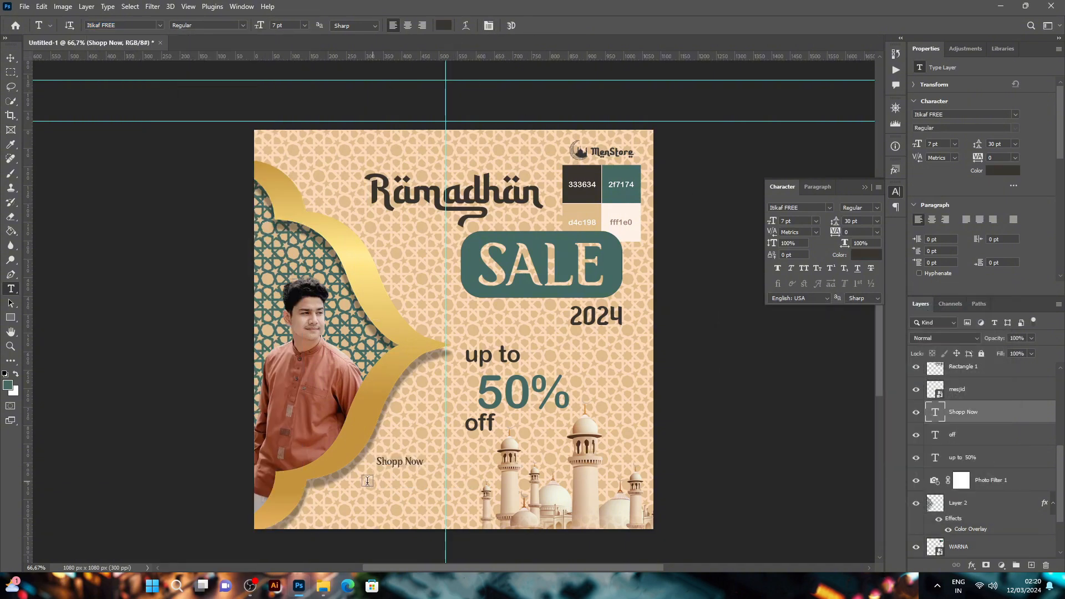
pyautogui.moveTo(358, 478); pyautogui.dragTo(445, 502)
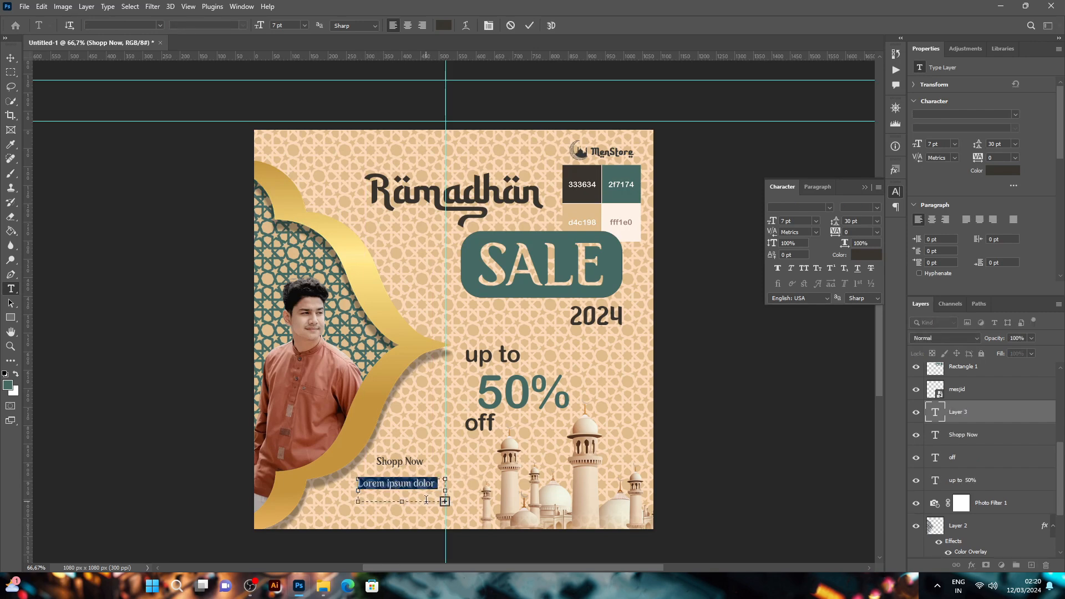
pyautogui.write('www.menstore')
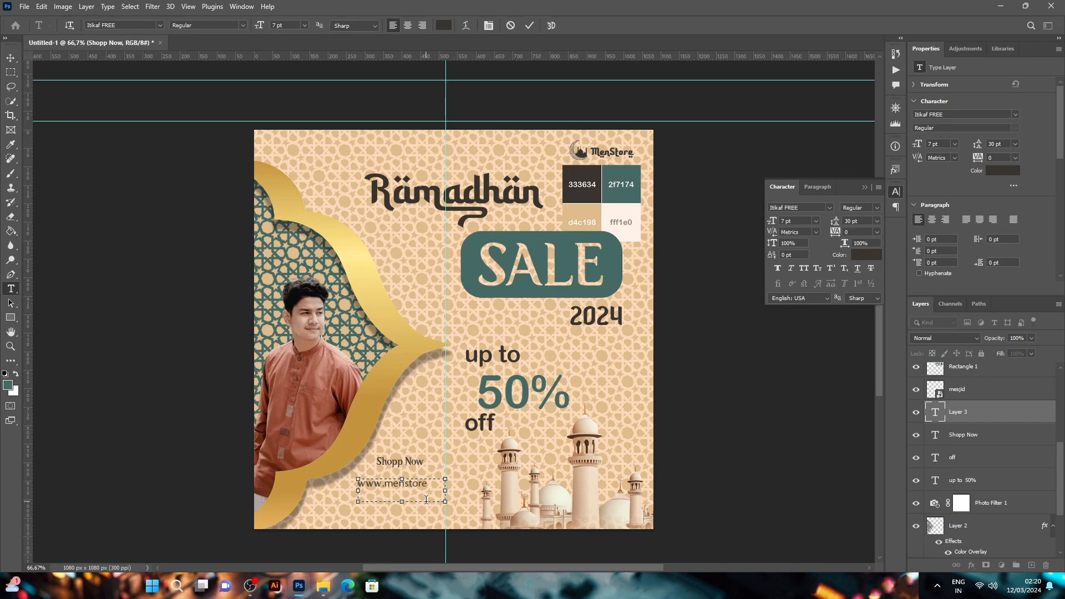
pyautogui.write('.co')
pyautogui.hotkey('ctrl', 'a')
pyautogui.moveTo(262, 28); pyautogui.dragTo(261, 26)
pyautogui.click(430, 489)
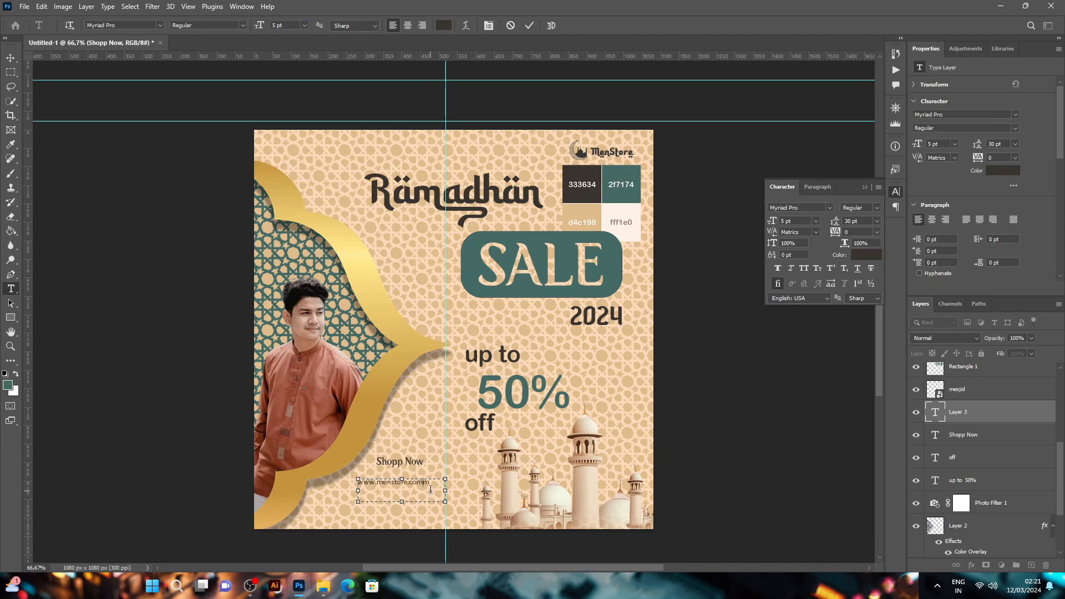
pyautogui.hotkey('ctrl', 'a')
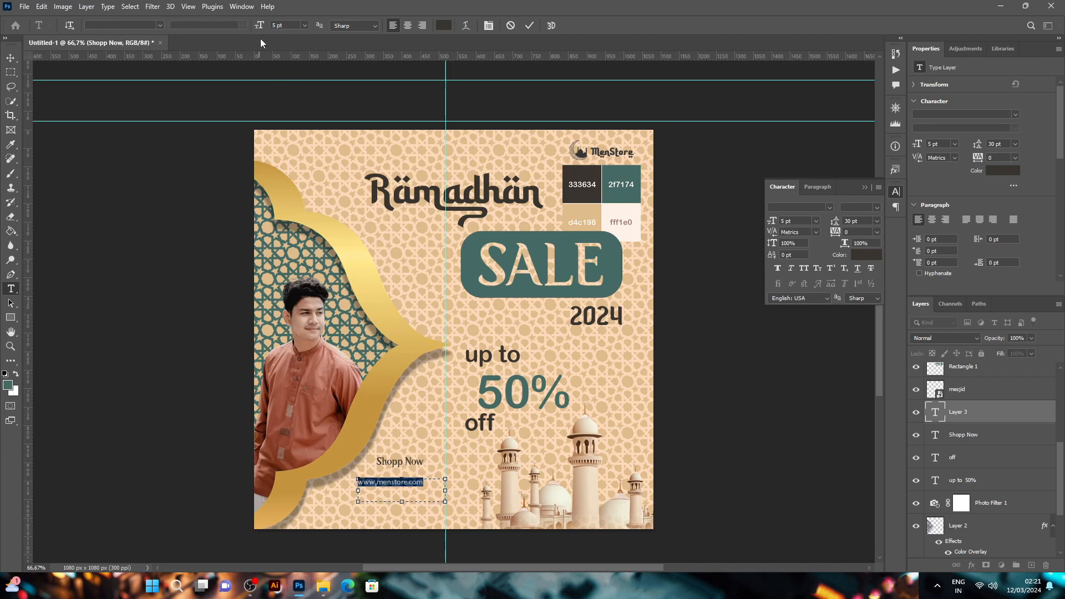
pyautogui.moveTo(259, 25); pyautogui.dragTo(263, 26)
pyautogui.click(408, 26)
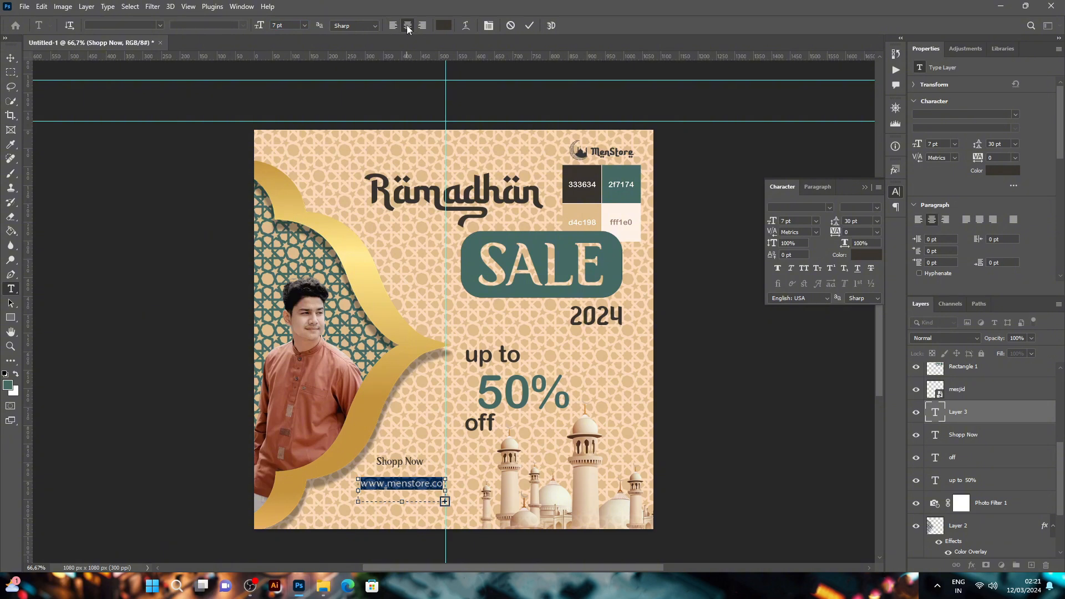
pyautogui.click(444, 26)
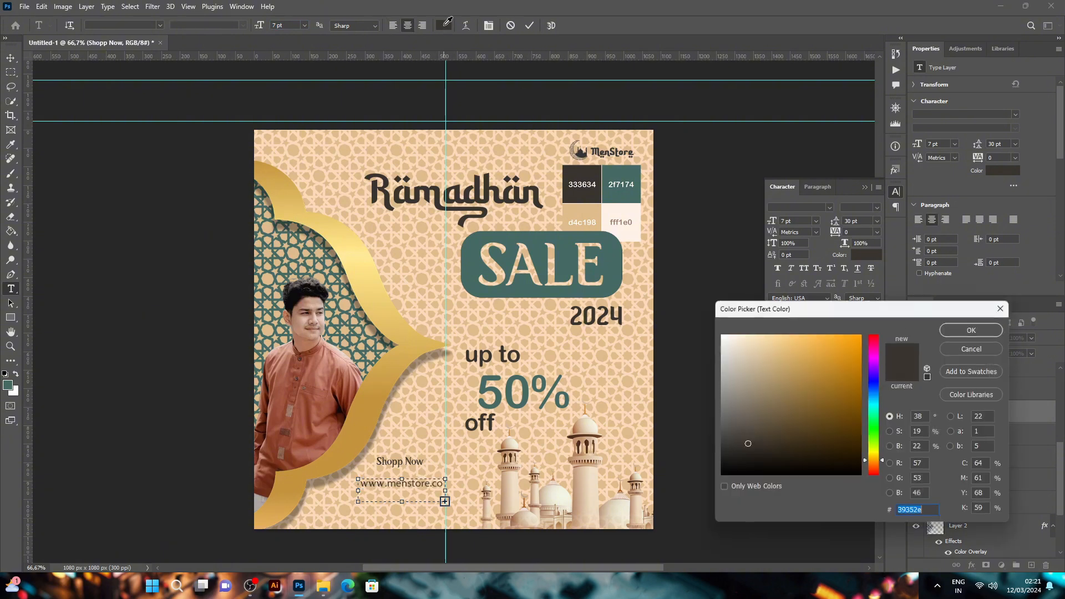
pyautogui.click(566, 240)
pyautogui.click(954, 332)
pyautogui.click(530, 25)
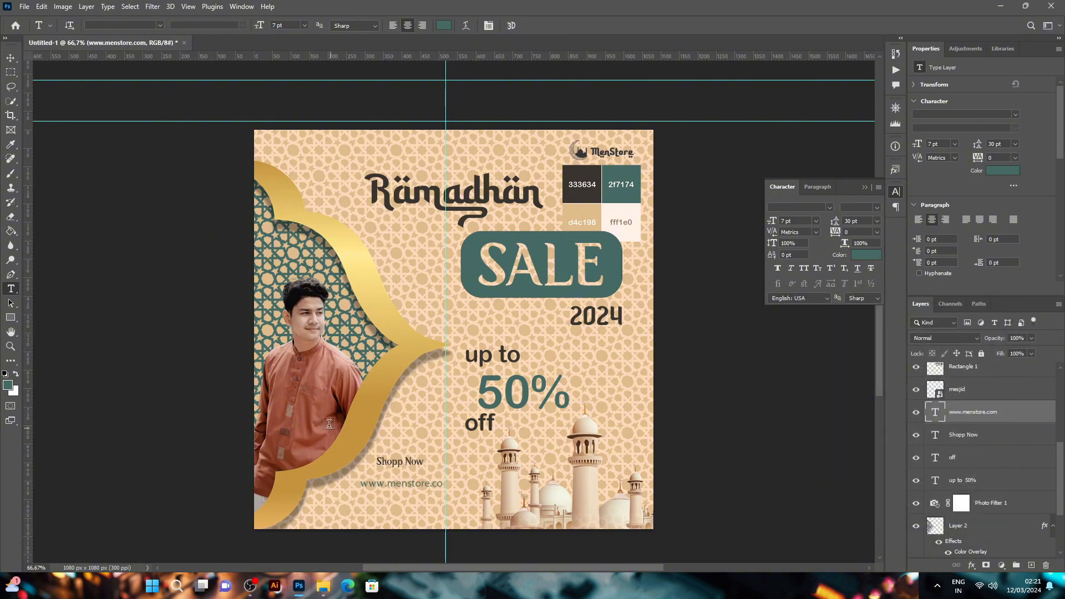
pyautogui.doubleClick(413, 489)
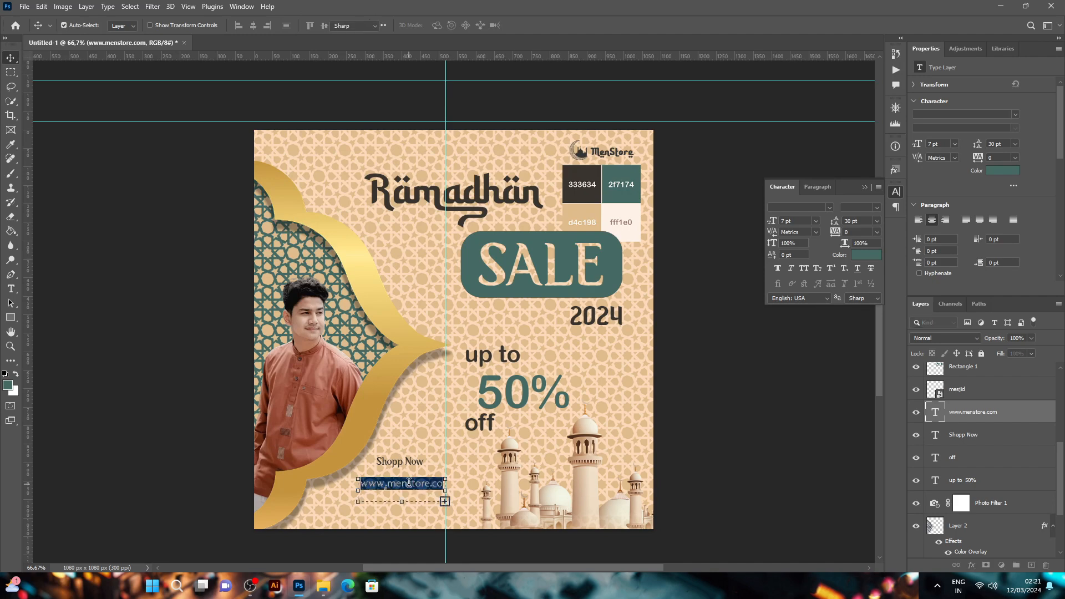
pyautogui.click(779, 268)
pyautogui.click(530, 25)
pyautogui.press('v')
pyautogui.doubleClick(413, 461)
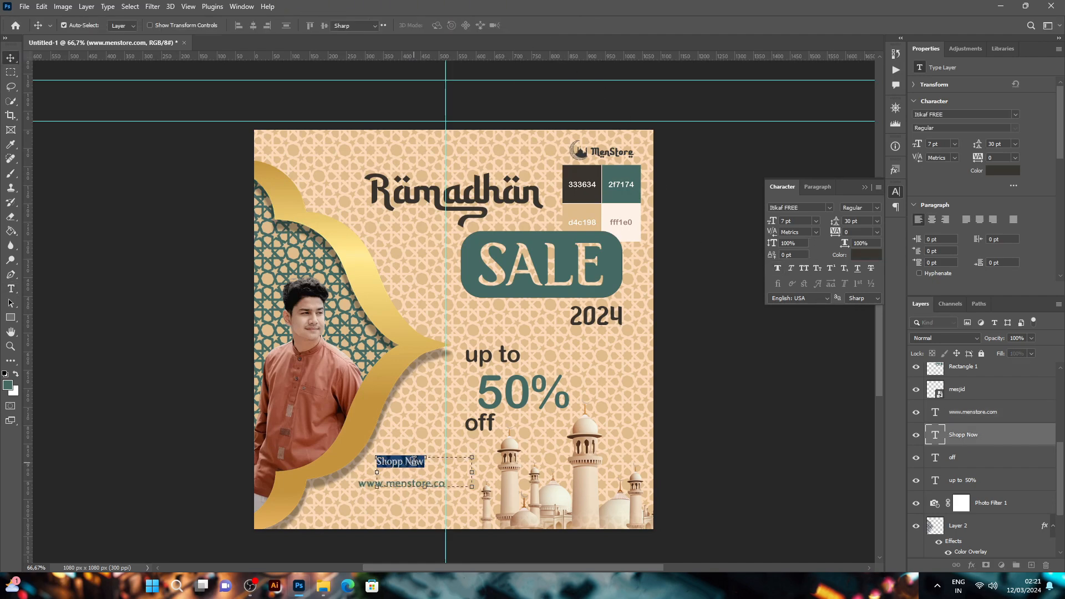
pyautogui.click(777, 269)
pyautogui.click(530, 26)
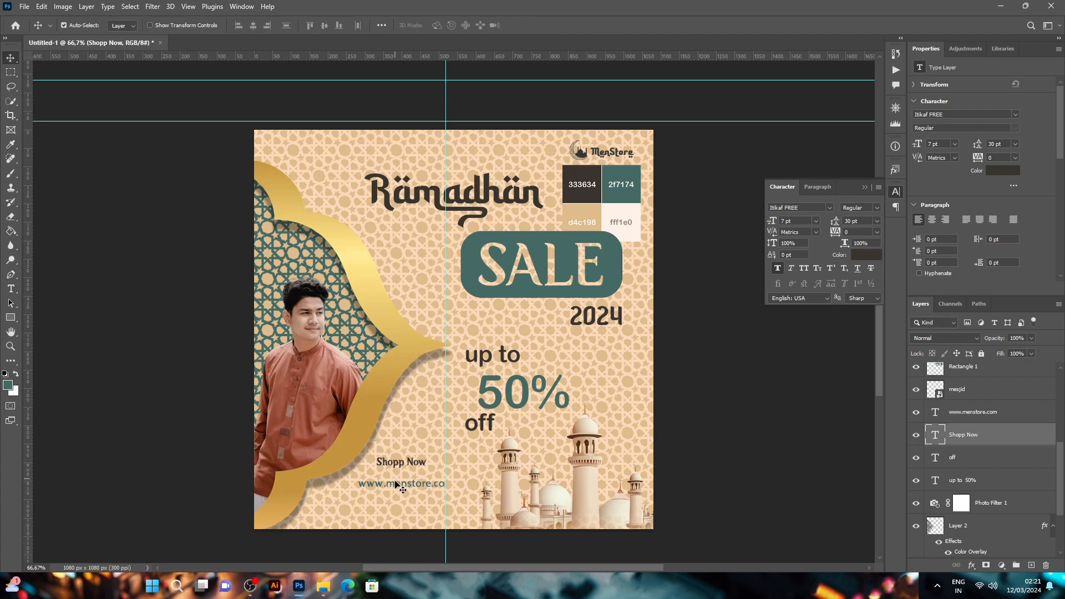
pyautogui.moveTo(399, 485); pyautogui.dragTo(429, 454)
pyautogui.moveTo(412, 479); pyautogui.dragTo(446, 480)
pyautogui.press('Right')
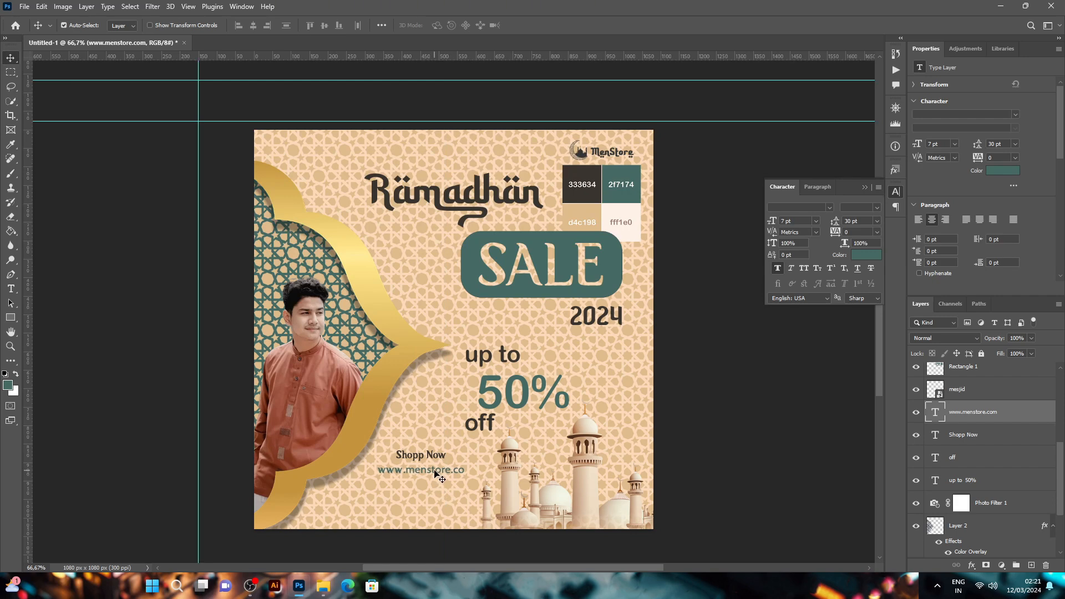
# Step: Add a 5 pt text box reading "Pakain Ramadhan Sentuhan Elegan untuk jiwa yang Bersinar" along the poster's lower edge, beside the gold frame
pyautogui.press('t')
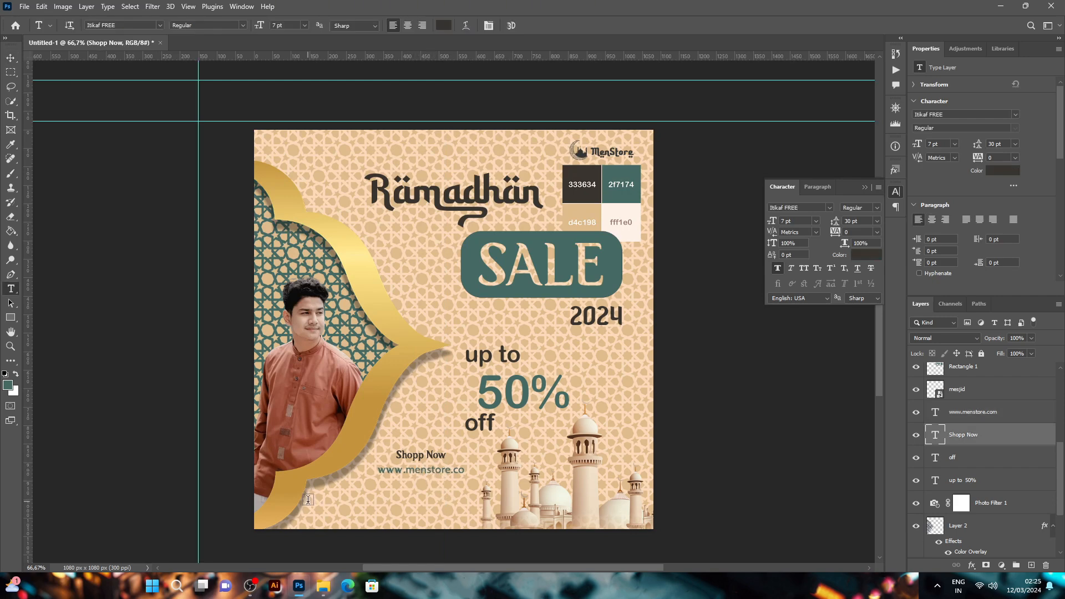
pyautogui.moveTo(332, 502); pyautogui.dragTo(465, 521)
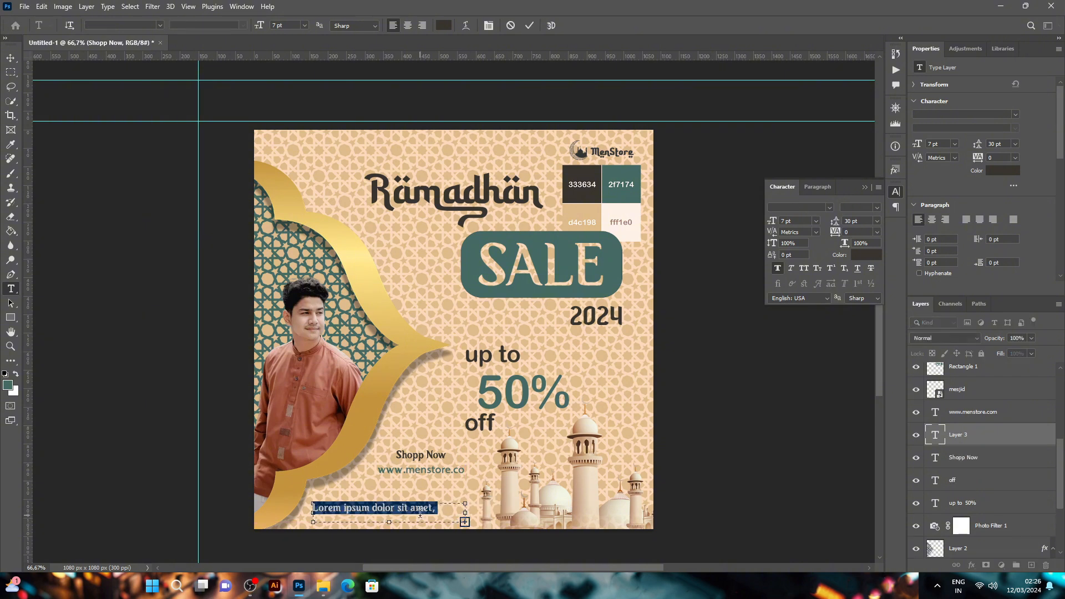
pyautogui.write('Pakain Ramadhan Sentuhan Elegan untuk Jiwa yang Bersinar')
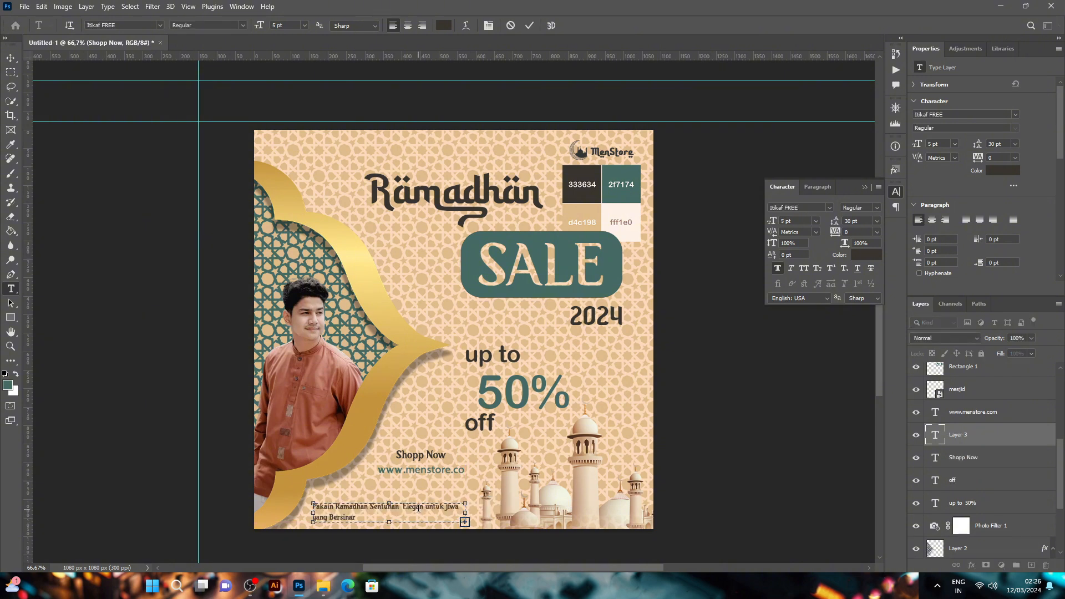
pyautogui.click(529, 26)
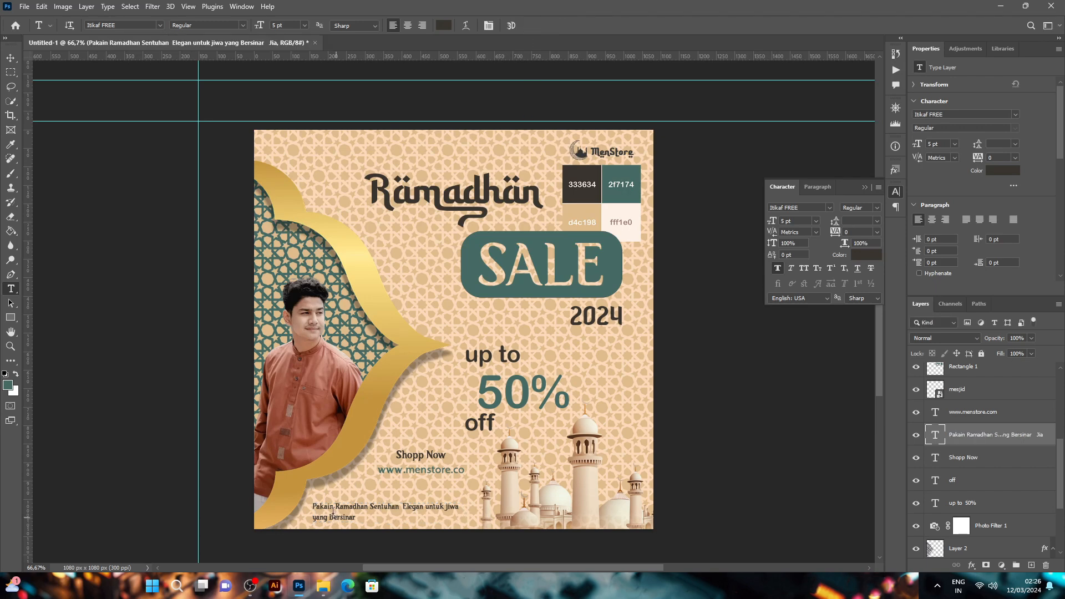
pyautogui.press('v')
pyautogui.moveTo(339, 507); pyautogui.dragTo(345, 509)
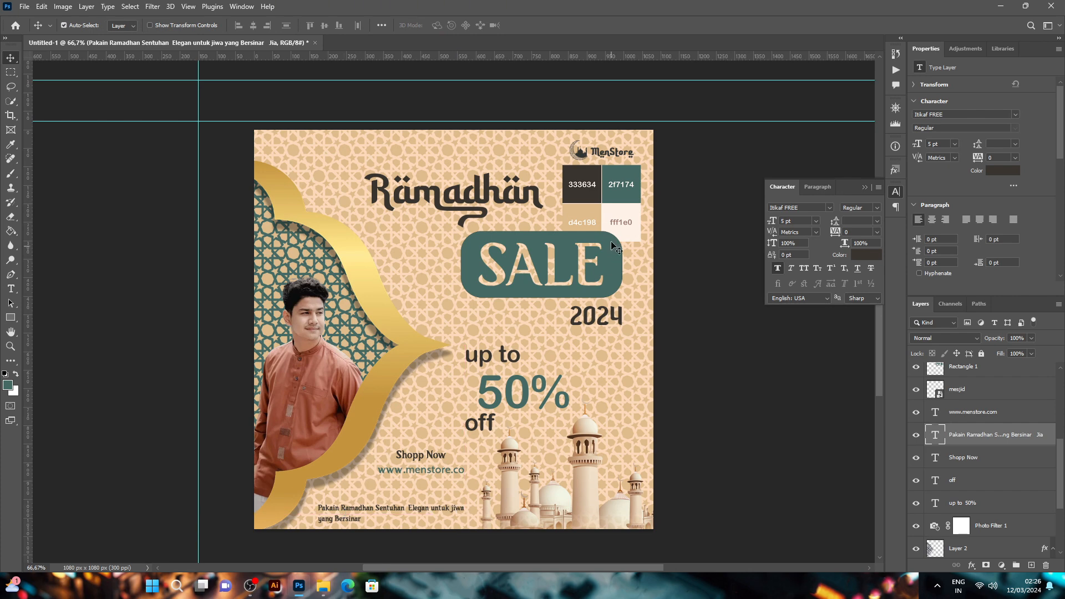
# Step: Hide the WARNA color palette image
pyautogui.click(607, 203)
pyautogui.click(916, 548)
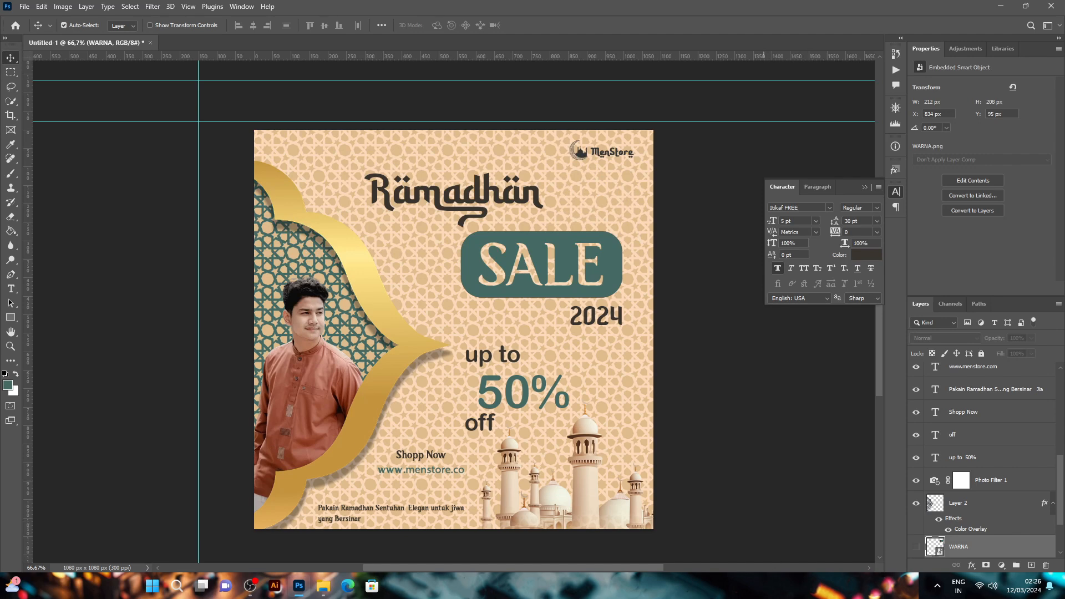
# Step: Place the Bulan Sabit.png crescent and lantern image from the Bahan Twibbon H 1 folder and bring its layer to the top
pyautogui.click(325, 587)
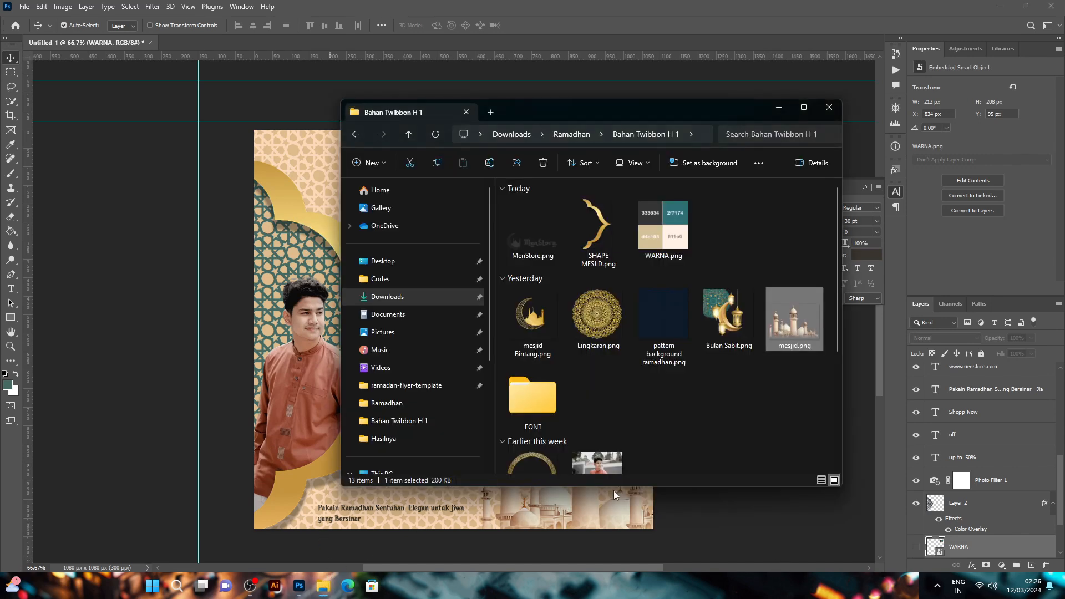
pyautogui.moveTo(726, 325); pyautogui.dragTo(301, 321)
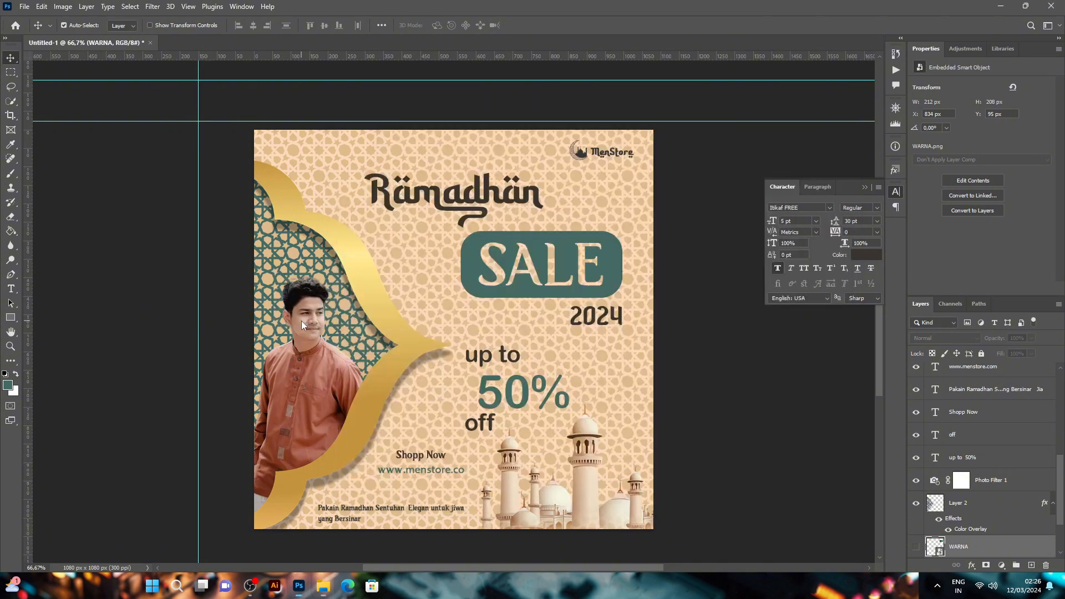
pyautogui.moveTo(1018, 553); pyautogui.dragTo(987, 381)
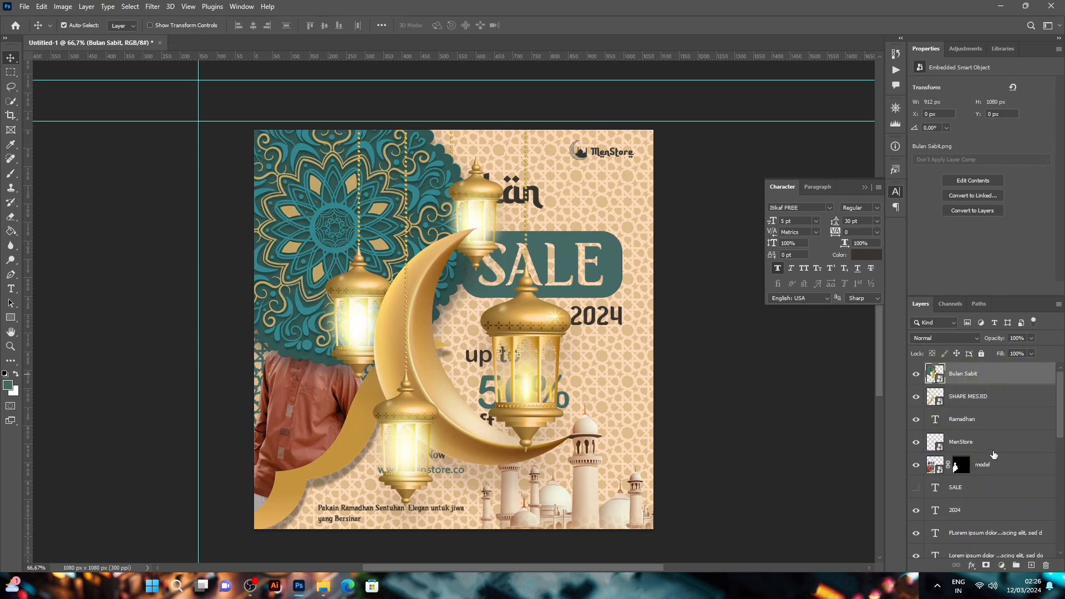
# Step: Scale the crescent and lantern image down to about 279 x 331 px and fit it in the poster's upper-left corner
pyautogui.hotkey('ctrl', 't')
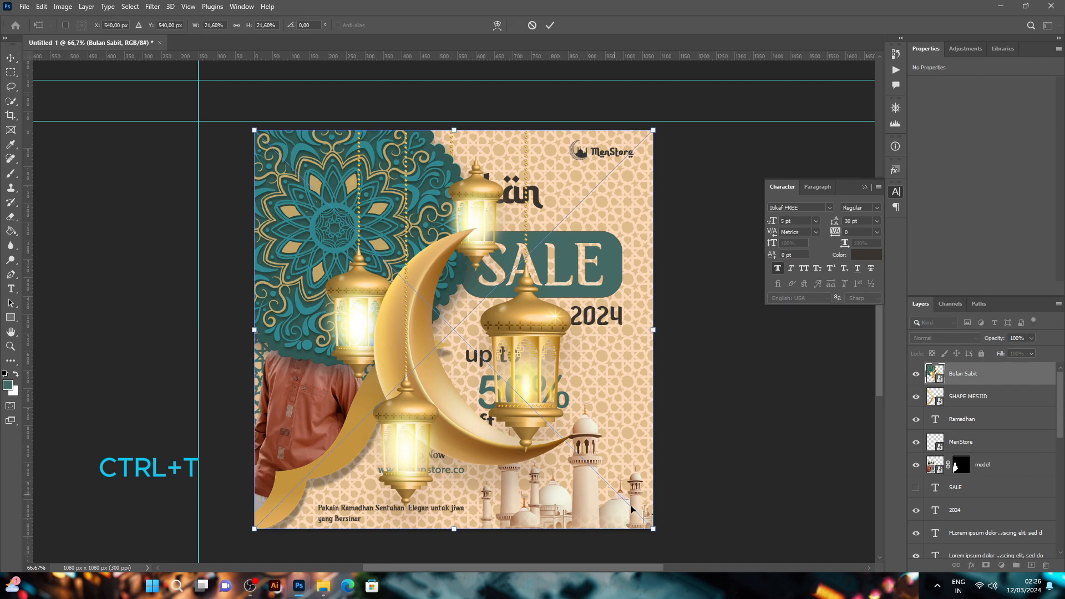
pyautogui.moveTo(653, 530); pyautogui.dragTo(482, 403)
pyautogui.moveTo(462, 351); pyautogui.dragTo(314, 204)
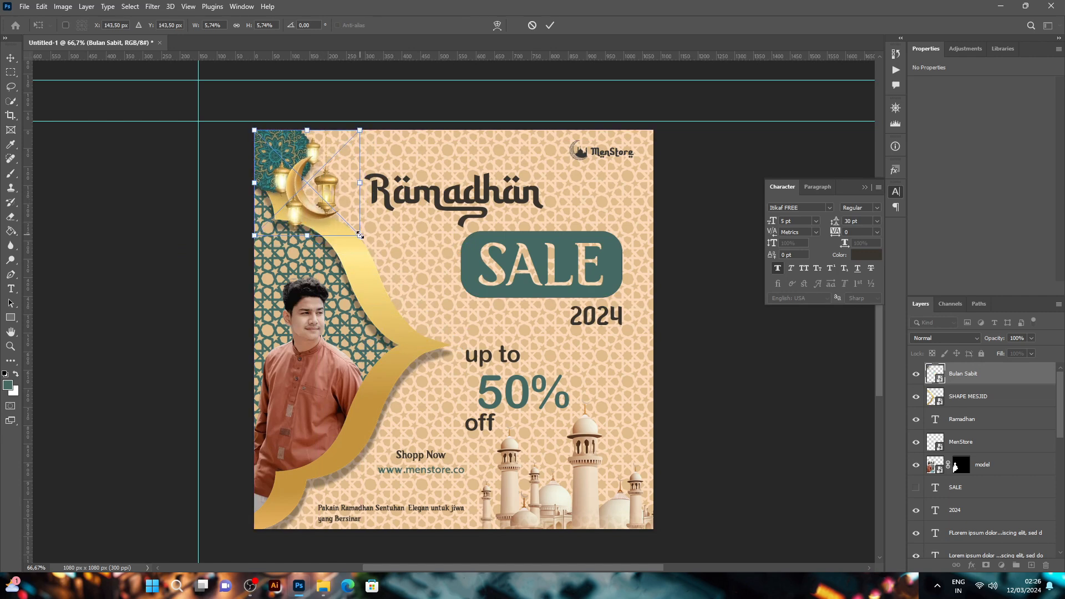
pyautogui.moveTo(359, 235); pyautogui.dragTo(364, 240)
pyautogui.moveTo(329, 205)
pyautogui.mouseDown()
pyautogui.moveTo(340, 208)
pyautogui.moveTo(331, 211)
pyautogui.mouseUp()
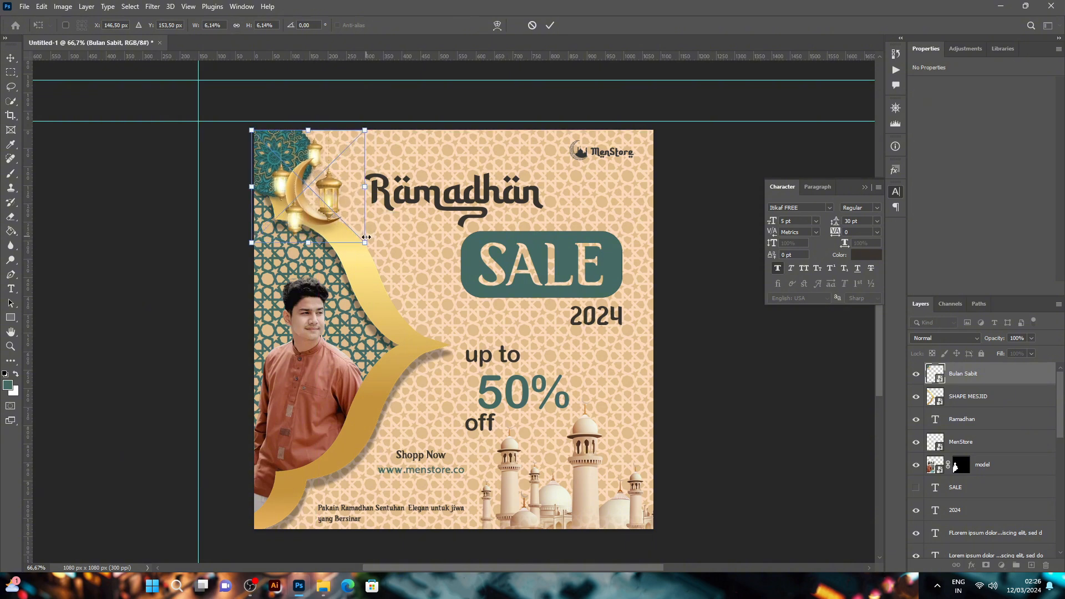
pyautogui.moveTo(365, 242); pyautogui.dragTo(351, 222)
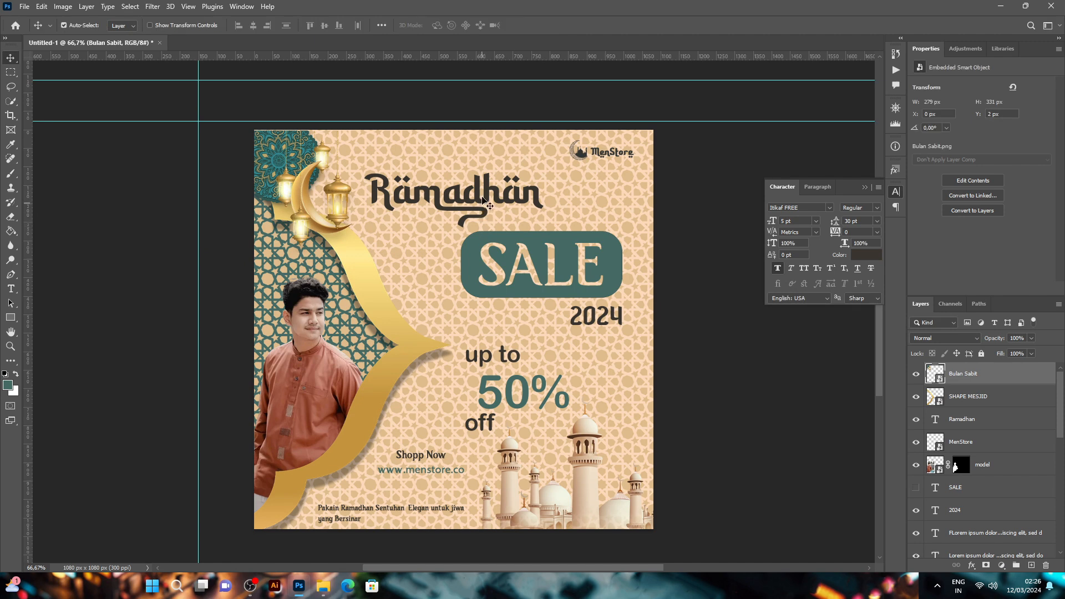
# Step: Shift the "Ramadhan" title slightly right and up, and move the SALE badge and "2024" slightly left to balance them
pyautogui.moveTo(476, 195); pyautogui.dragTo(489, 188)
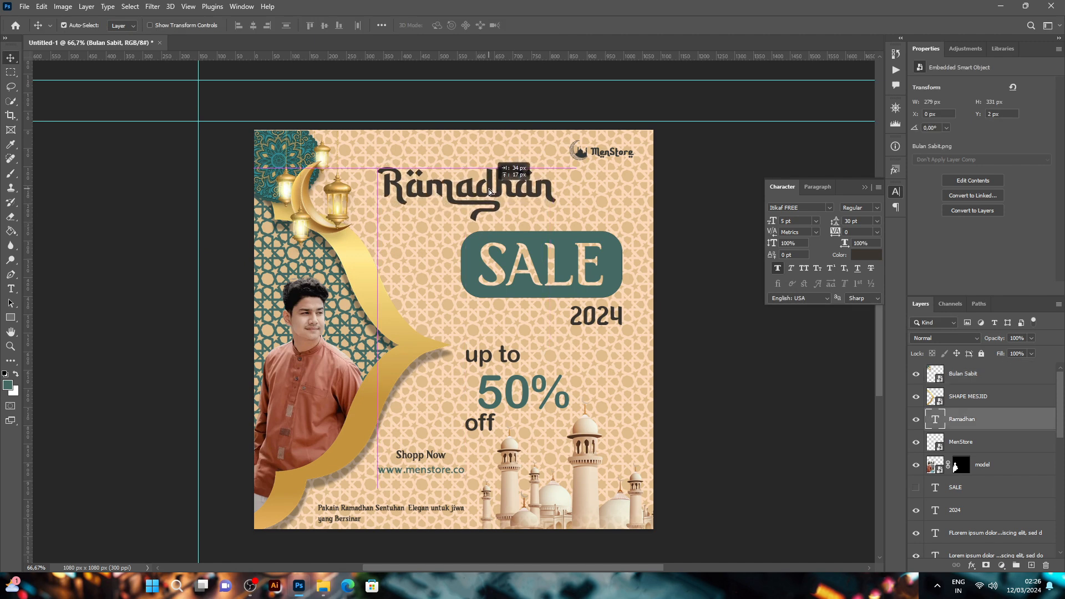
pyautogui.moveTo(471, 259); pyautogui.dragTo(457, 259)
pyautogui.moveTo(575, 319); pyautogui.dragTo(561, 321)
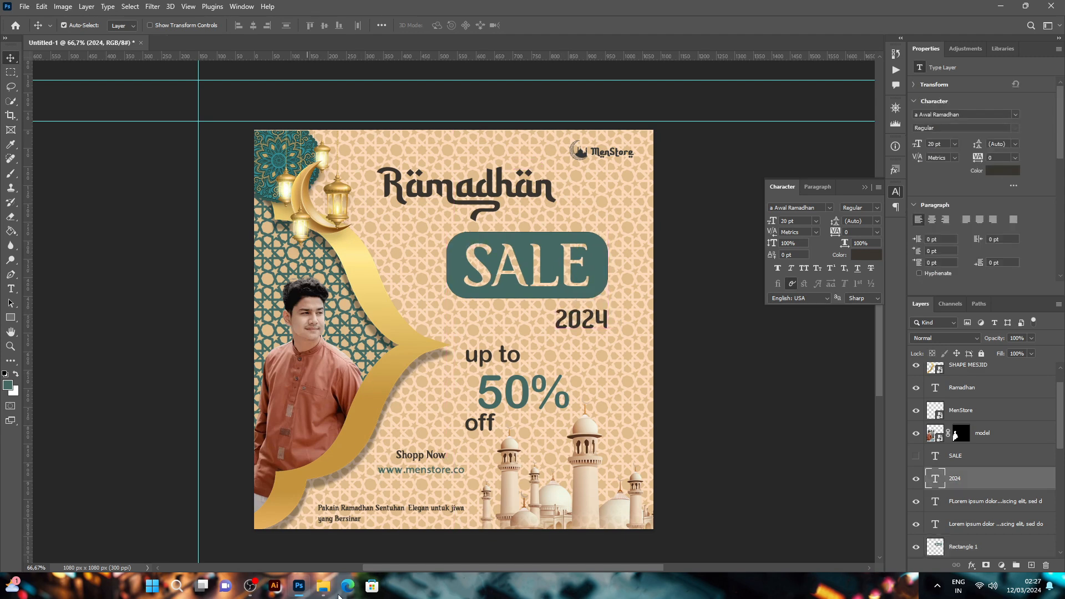
# Step: Place the Lingkaran emas.png gold ring from the materials folder onto the poster
pyautogui.click(323, 586)
pyautogui.click(660, 394)
pyautogui.scroll(-4, 663, 411)
pyautogui.moveTo(531, 259); pyautogui.dragTo(366, 317)
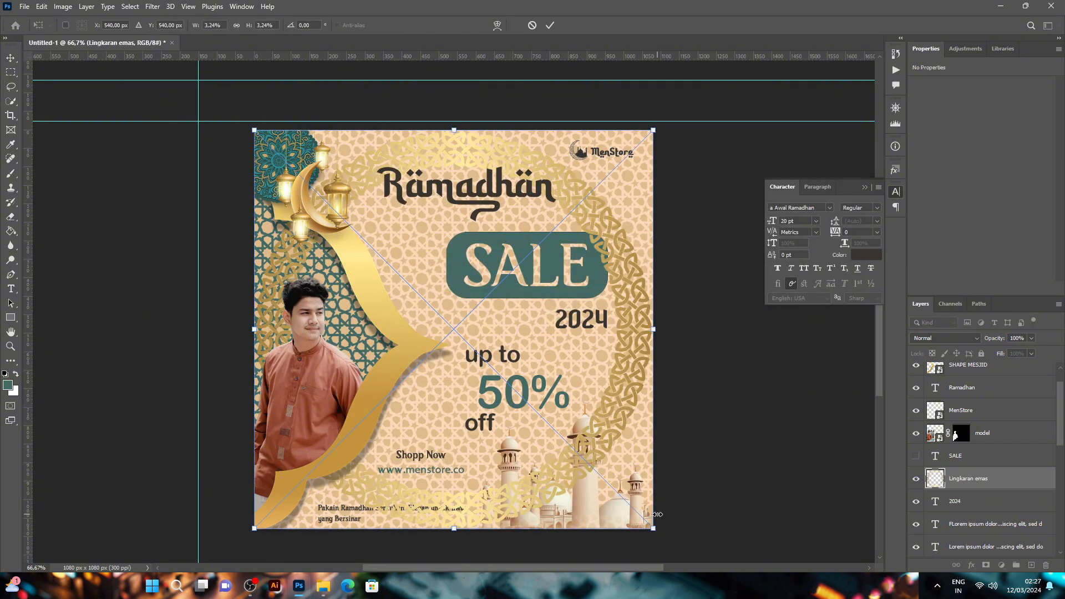
# Step: Scale the gold ring to about 441 x 441 px around the "50%" text and bring its layer to the top
pyautogui.hotkey('alt', 'shift')
pyautogui.moveTo(655, 529); pyautogui.dragTo(536, 411)
pyautogui.moveTo(496, 345); pyautogui.dragTo(591, 400)
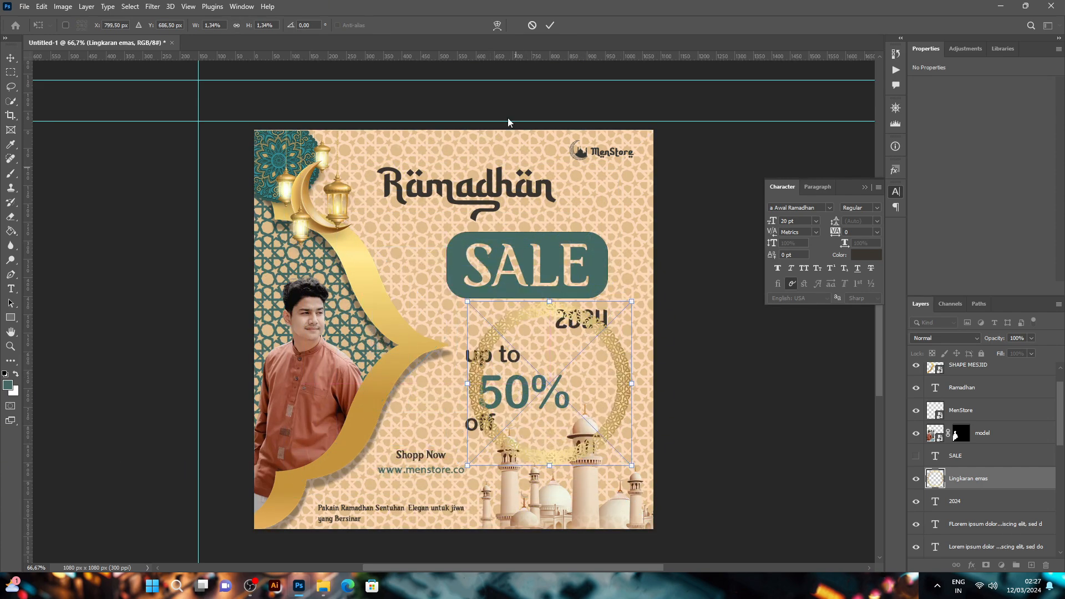
pyautogui.click(550, 25)
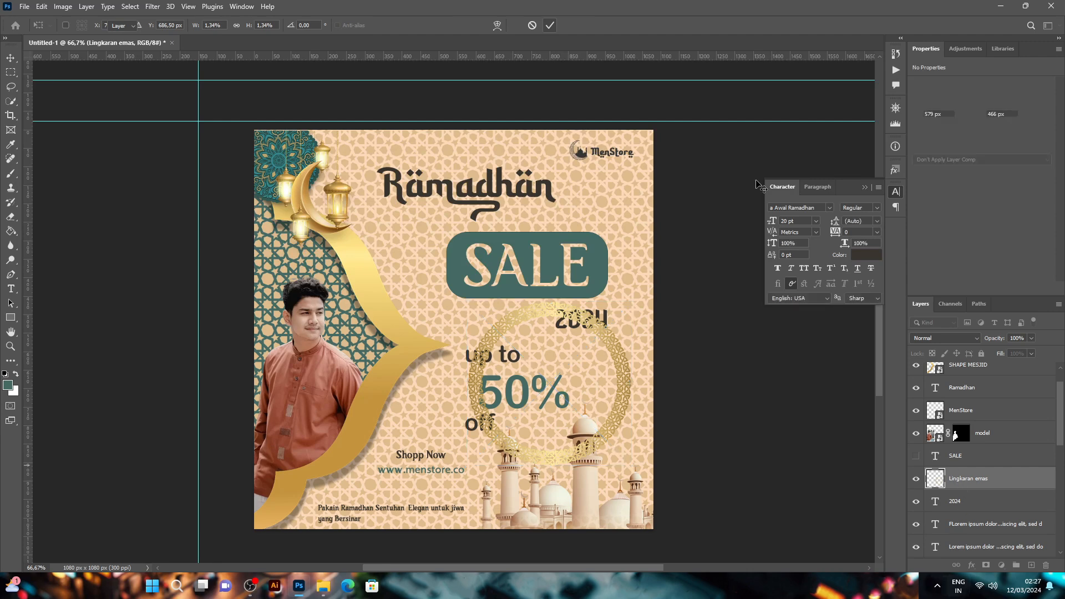
pyautogui.moveTo(995, 489); pyautogui.dragTo(1007, 379)
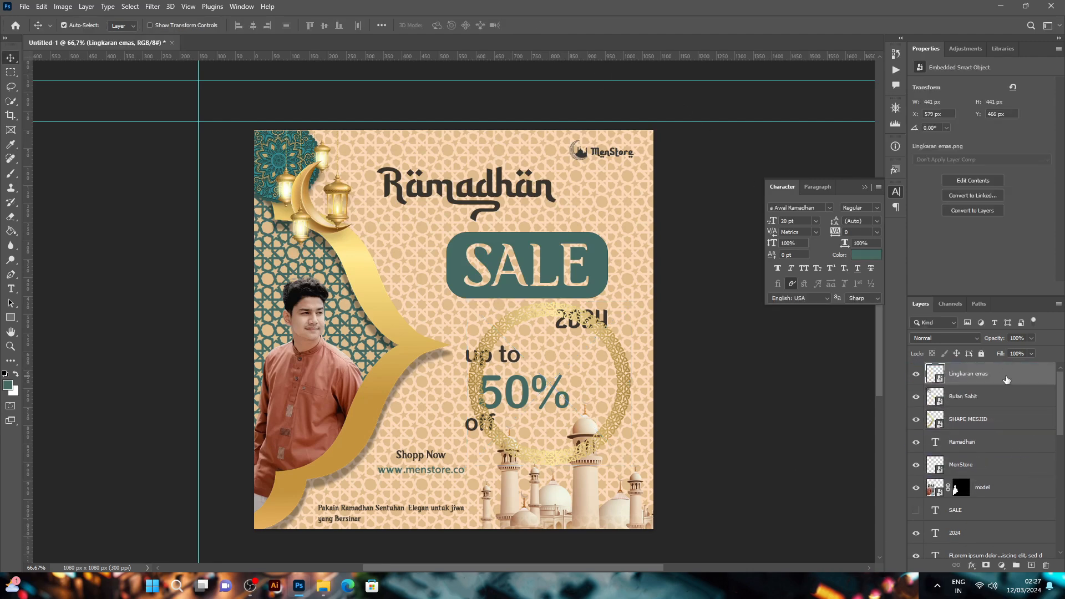
# Step: Apply a teal Color Overlay (2f7174) at 100% opacity to the Lingkaran emas ring
pyautogui.click(86, 6)
pyautogui.moveTo(120, 117)
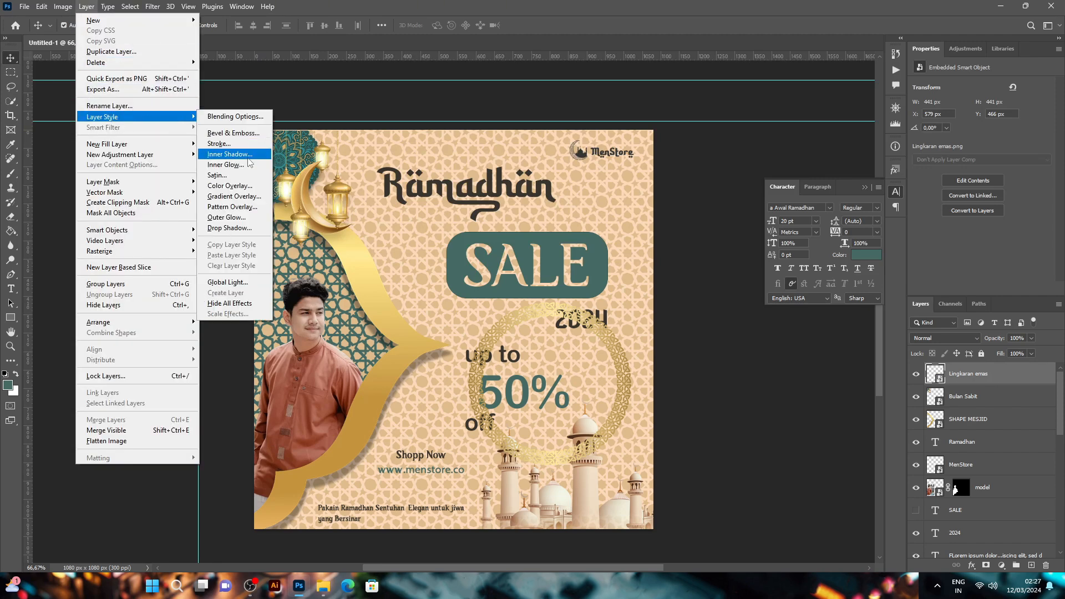
pyautogui.click(233, 189)
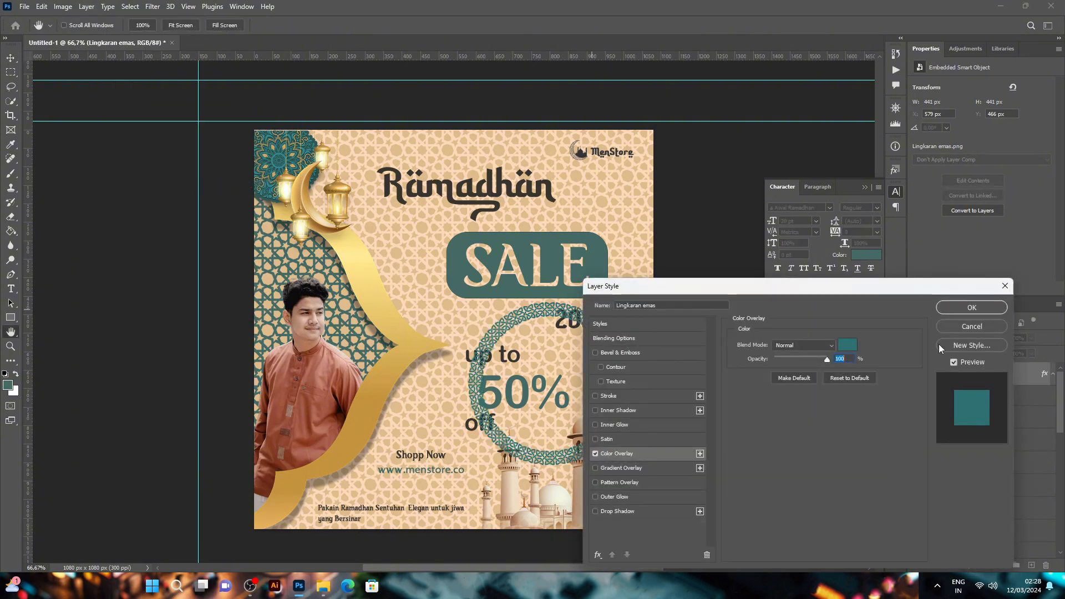
pyautogui.click(847, 344)
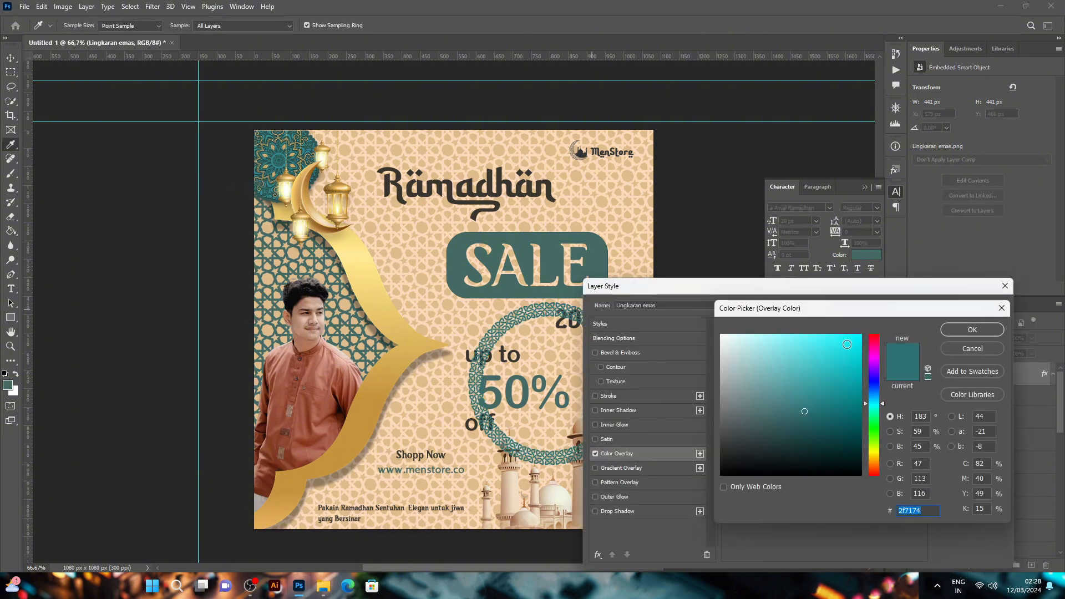
pyautogui.click(966, 333)
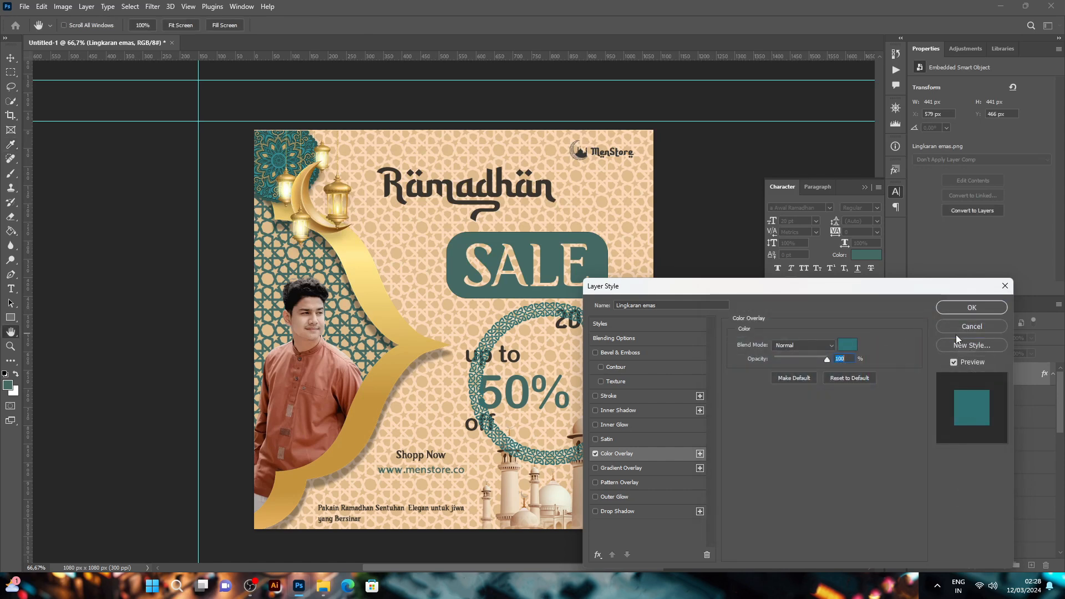
pyautogui.click(964, 309)
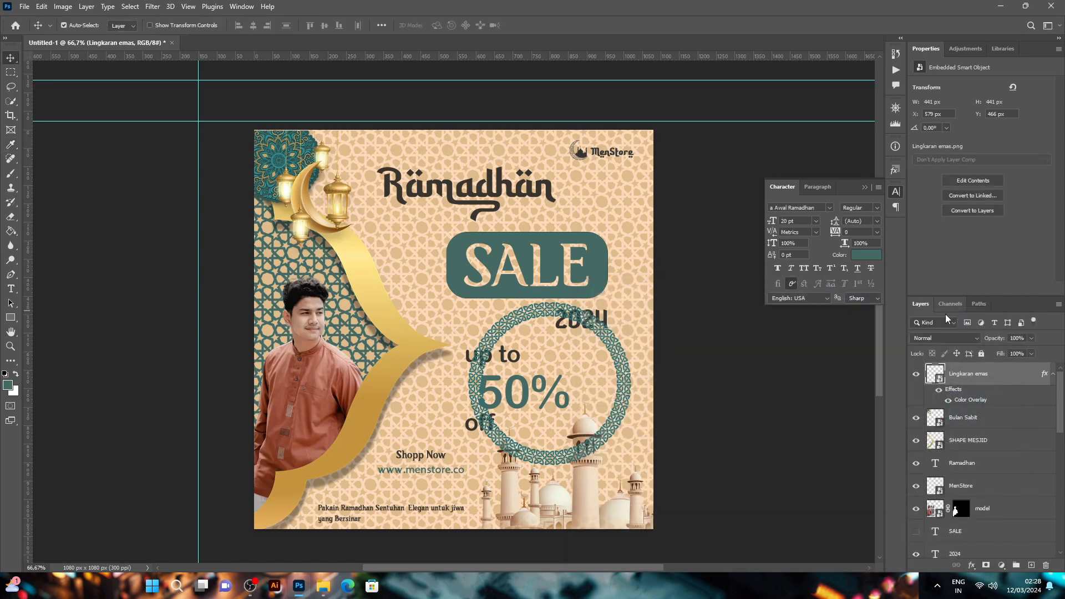
# Step: Group the "up to 50%", "off", "Shopp Now", tagline and website text layers, and lock the group
pyautogui.click(521, 397)
pyautogui.keyDown('shift'); pyautogui.click(972, 524); pyautogui.keyUp('shift')
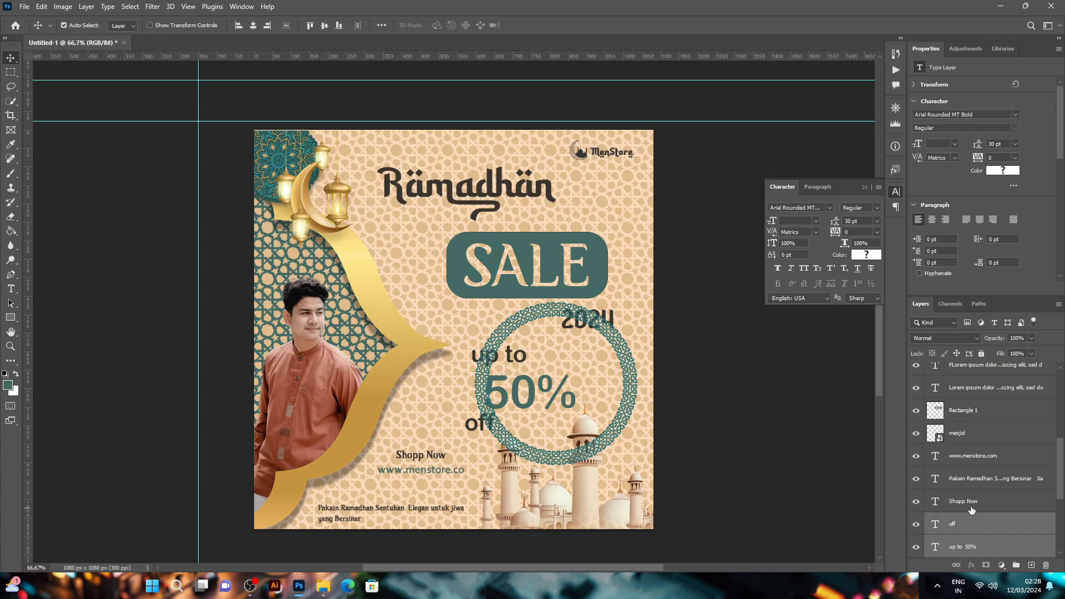
pyautogui.keyDown('shift'); pyautogui.click(971, 503); pyautogui.keyUp('shift')
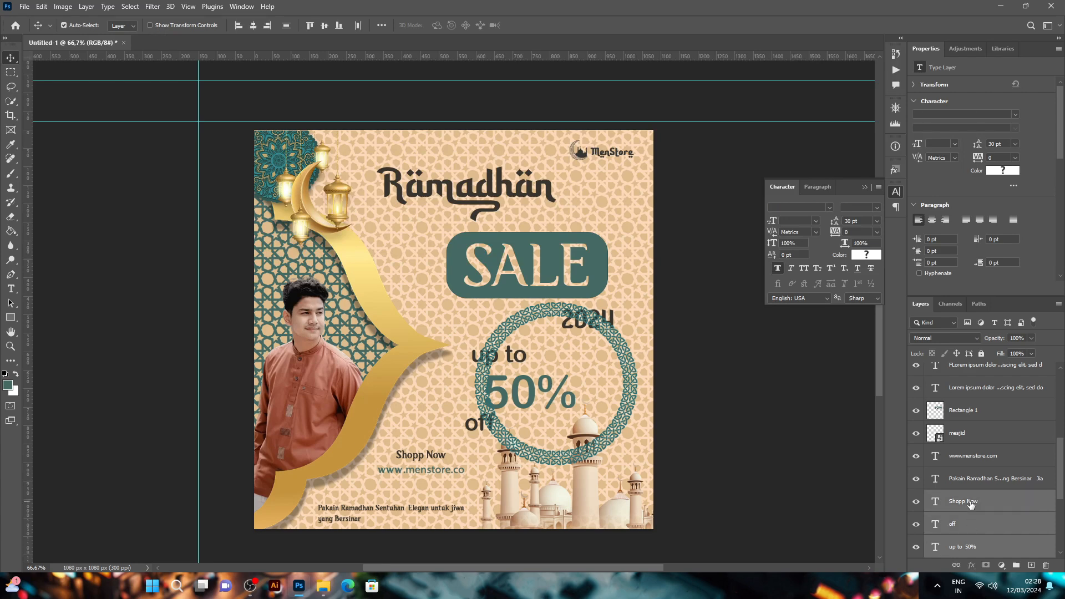
pyautogui.keyDown('shift'); pyautogui.click(972, 456); pyautogui.keyUp('shift')
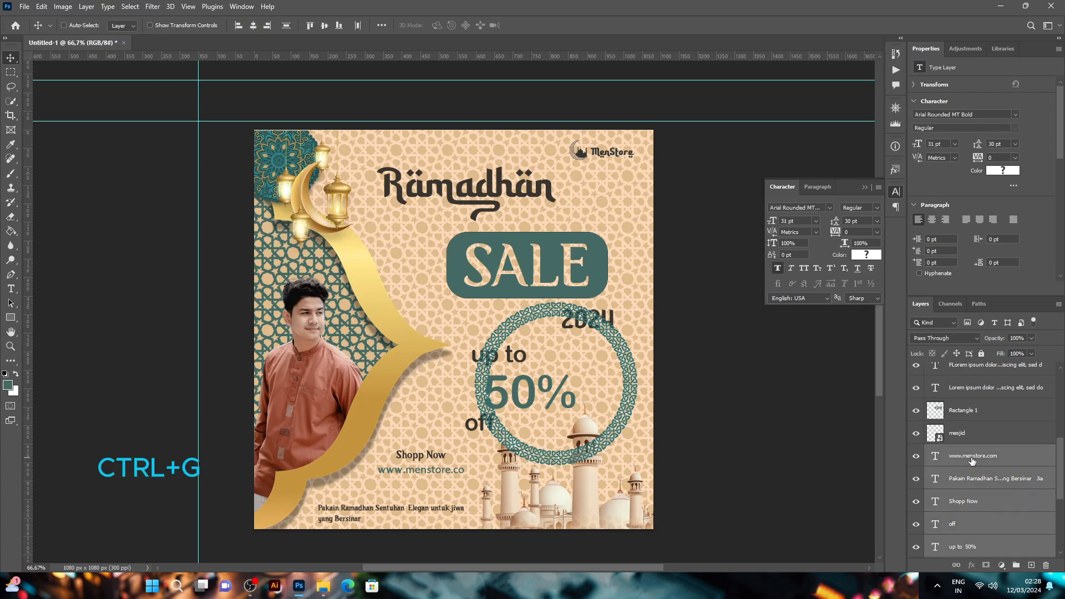
pyautogui.hotkey('ctrl', 'g')
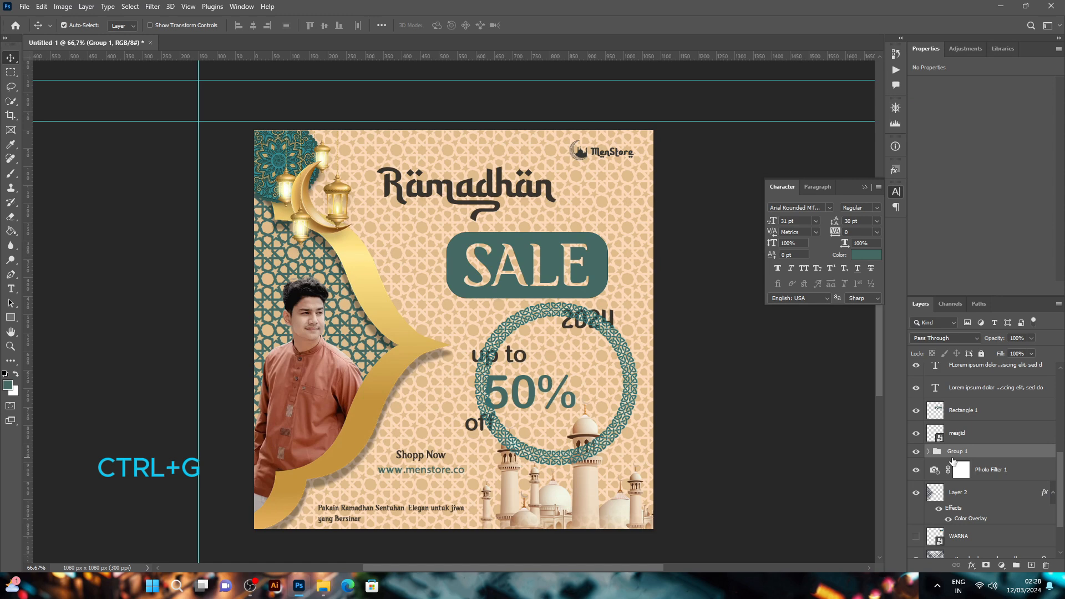
pyautogui.click(981, 355)
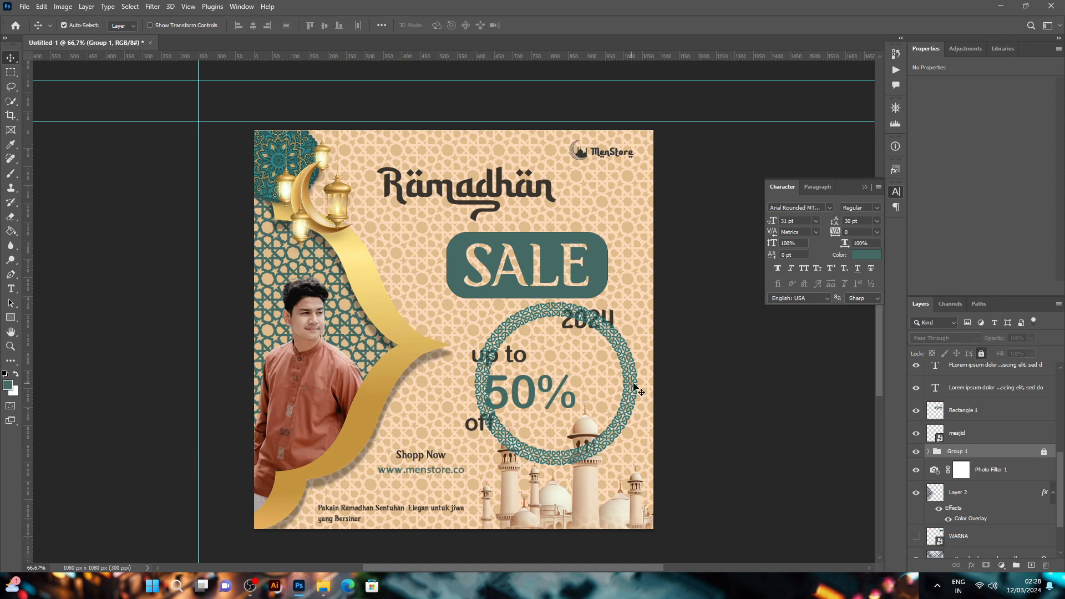
# Step: Reposition and duplicate the teal ring, scaling the copy to about 303 x 303 px so it sits concentrically inside the original
pyautogui.moveTo(638, 389); pyautogui.dragTo(613, 396)
pyautogui.hotkey('ctrl', 't')
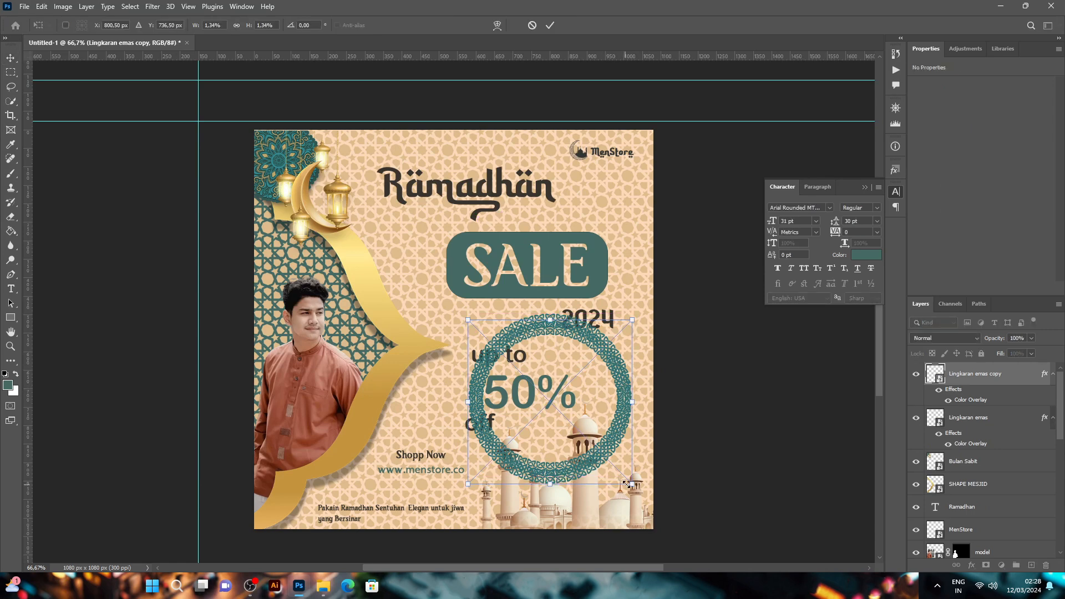
pyautogui.moveTo(631, 481); pyautogui.dragTo(614, 466)
pyautogui.moveTo(570, 433); pyautogui.dragTo(568, 414)
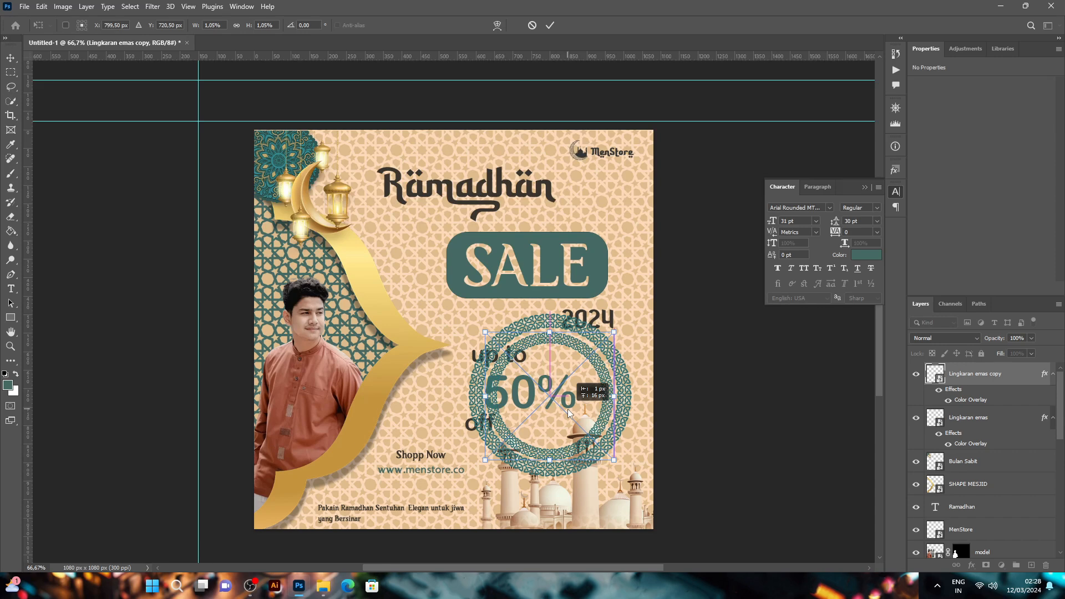
pyautogui.moveTo(613, 460); pyautogui.dragTo(608, 459)
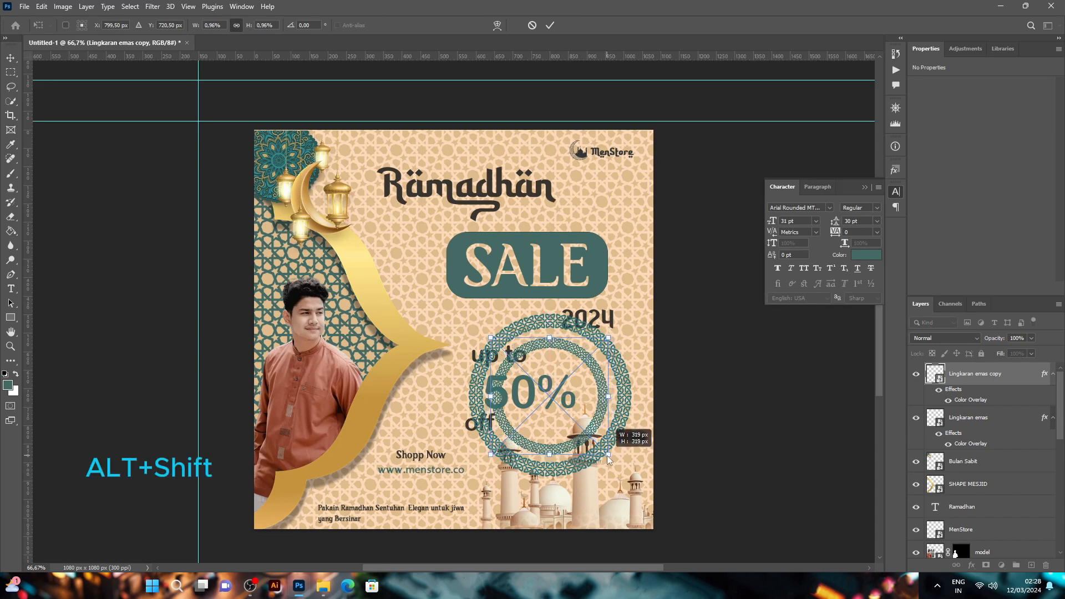
pyautogui.moveTo(565, 420); pyautogui.dragTo(566, 418)
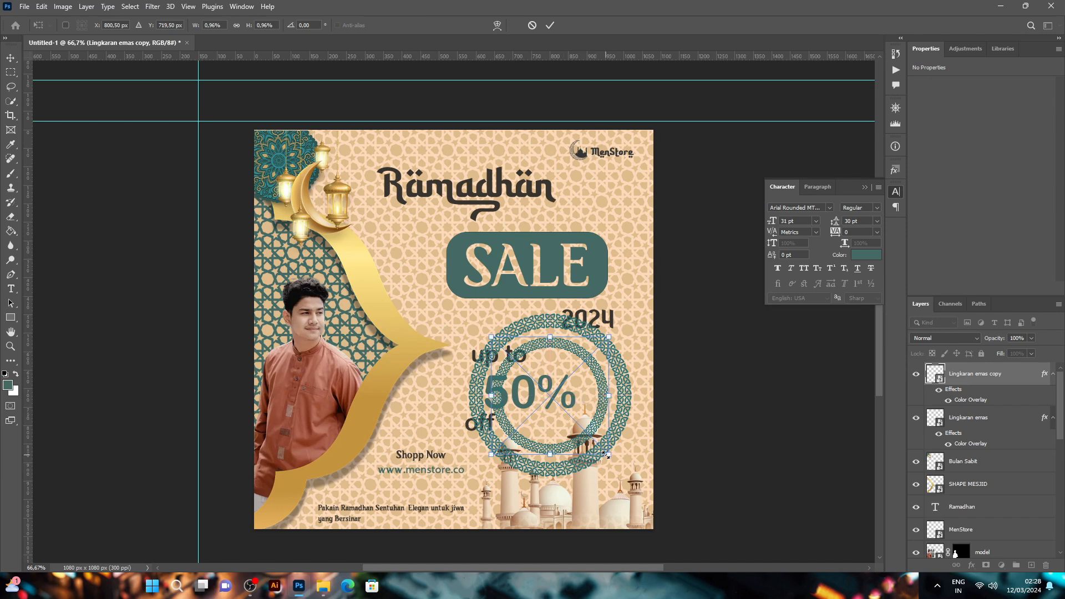
pyautogui.moveTo(607, 454); pyautogui.dragTo(606, 448)
pyautogui.click(549, 26)
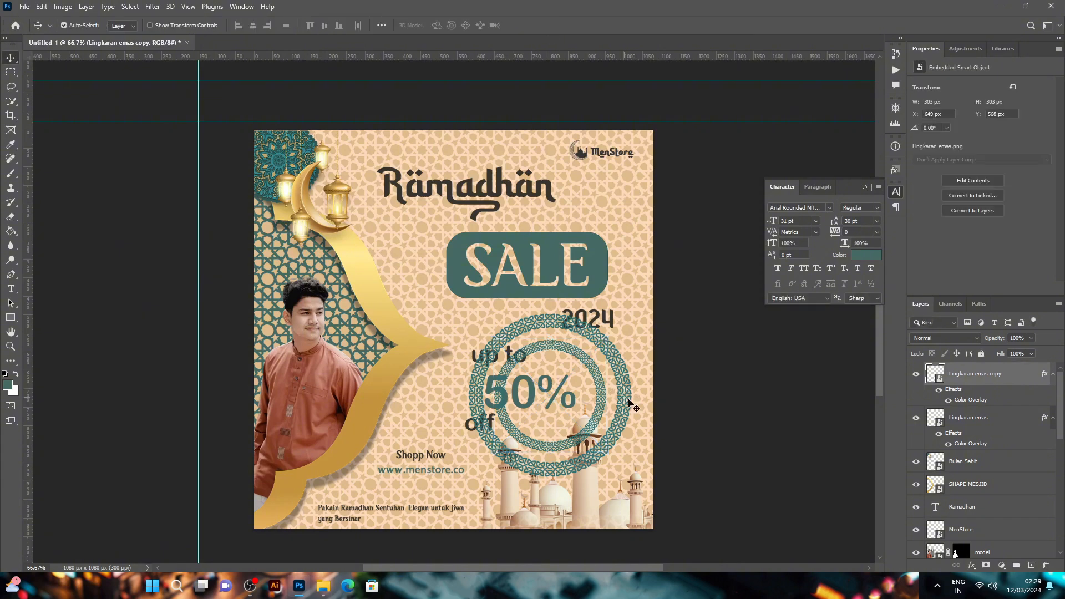
# Step: Move both teal rings together to the poster's right edge, partly off the canvas, and scale them to about 83.67%
pyautogui.click(603, 408)
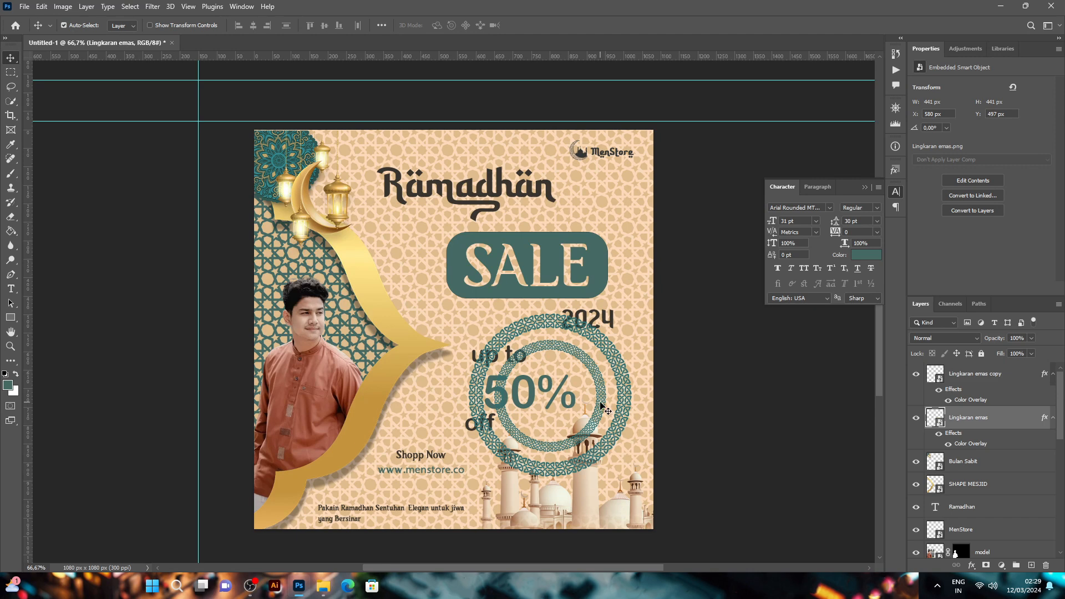
pyautogui.click(603, 408)
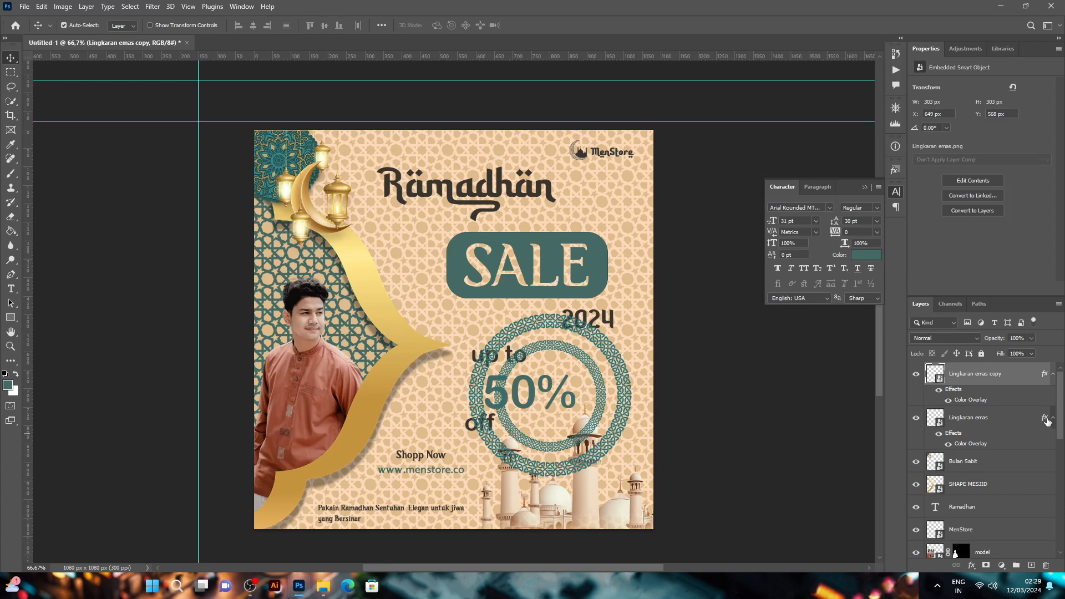
pyautogui.keyDown('shift'); pyautogui.click(999, 420); pyautogui.keyUp('shift')
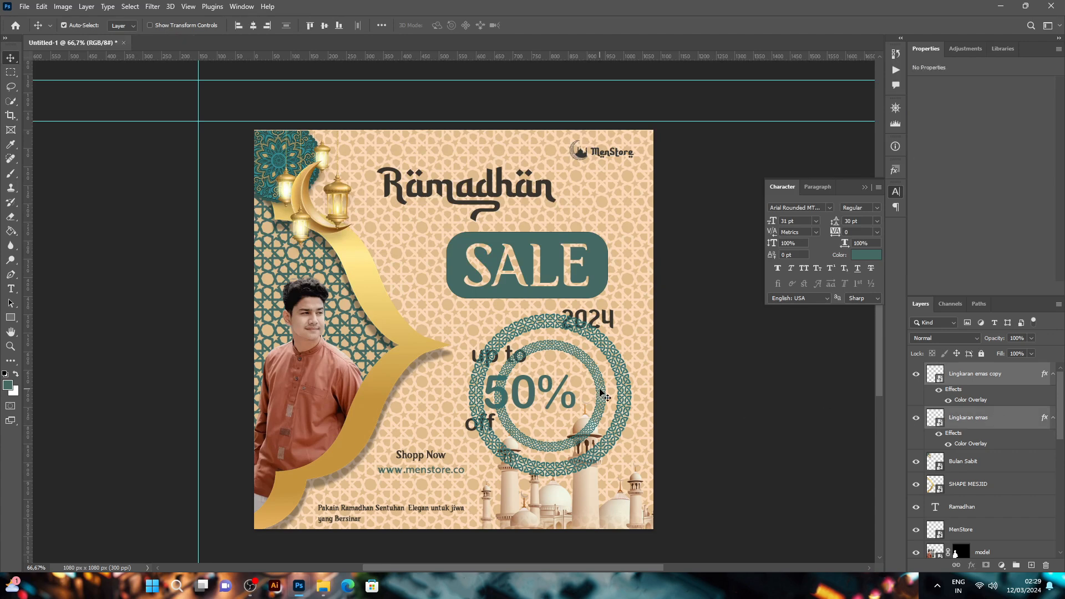
pyautogui.moveTo(604, 393); pyautogui.dragTo(678, 395)
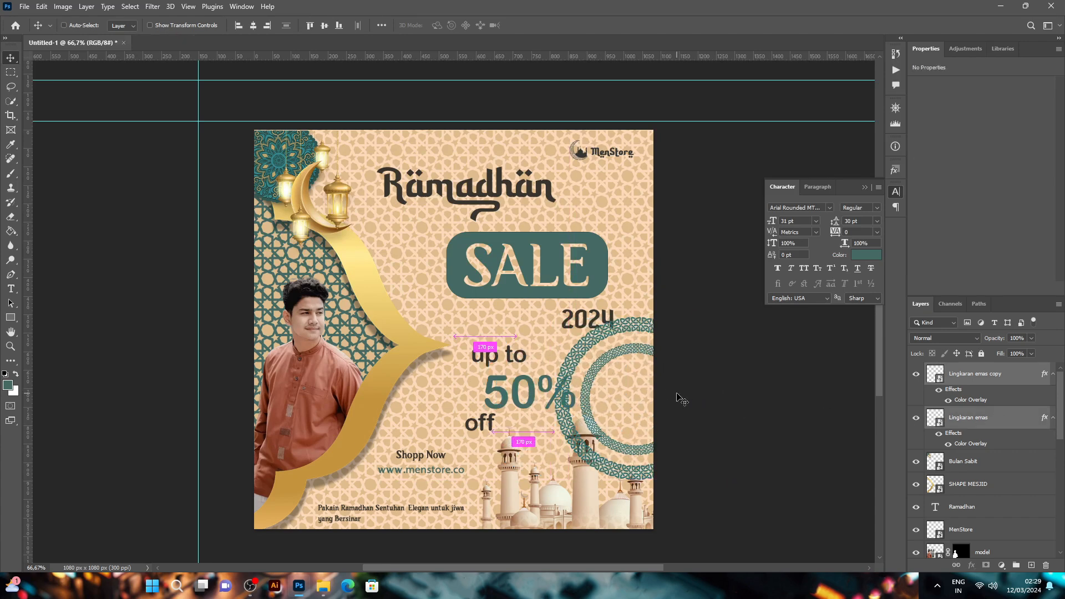
pyautogui.hotkey('ctrl', 't')
pyautogui.moveTo(717, 481); pyautogui.dragTo(691, 454)
pyautogui.moveTo(635, 416); pyautogui.dragTo(673, 428)
pyautogui.click(549, 25)
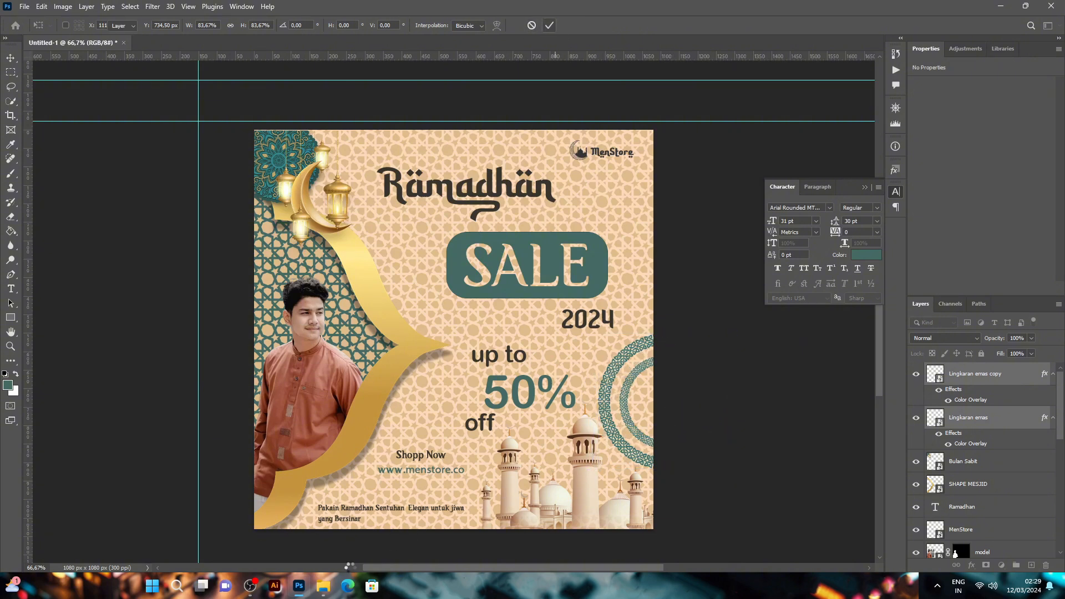
# Step: Place Lingkaran.png from the materials folder and scale it to about 210 x 212 px beside the "50%" text
pyautogui.click(325, 595)
pyautogui.scroll(6, 654, 332)
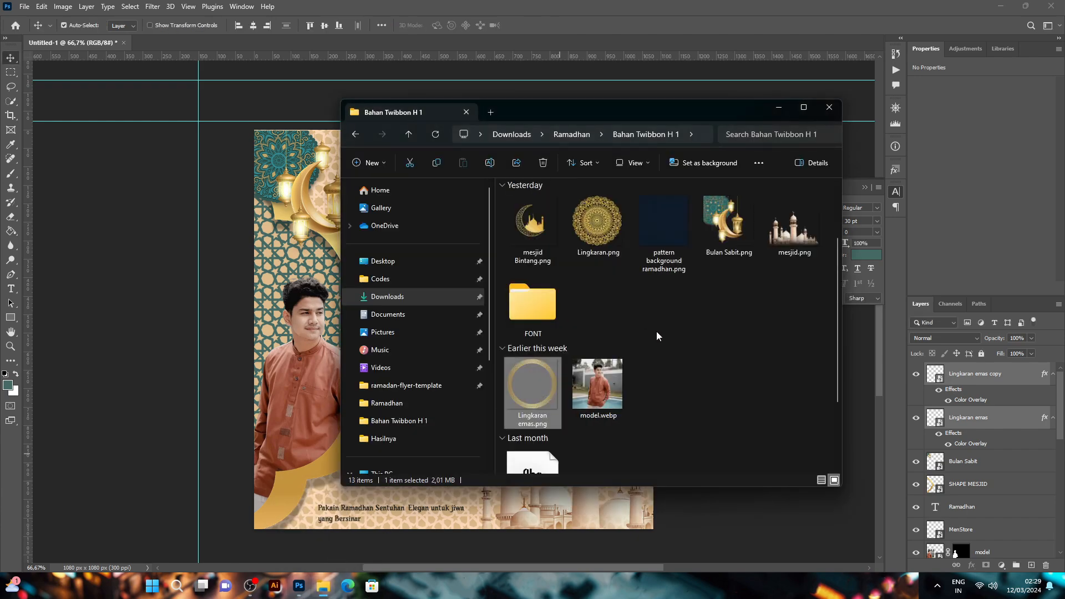
pyautogui.moveTo(612, 319); pyautogui.dragTo(327, 335)
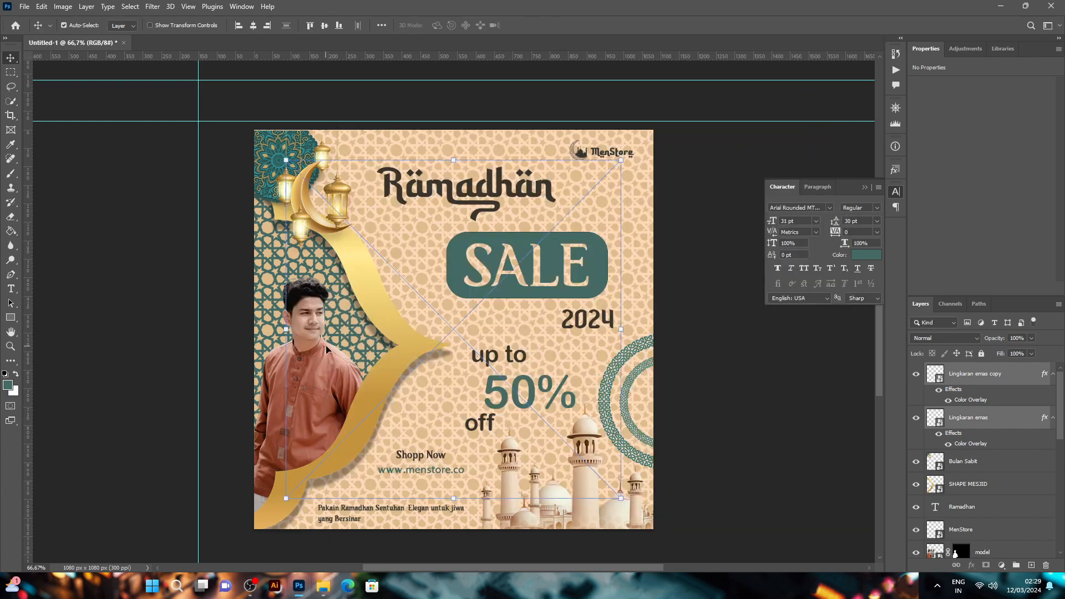
pyautogui.moveTo(616, 491); pyautogui.dragTo(473, 391)
pyautogui.moveTo(452, 336); pyautogui.dragTo(446, 402)
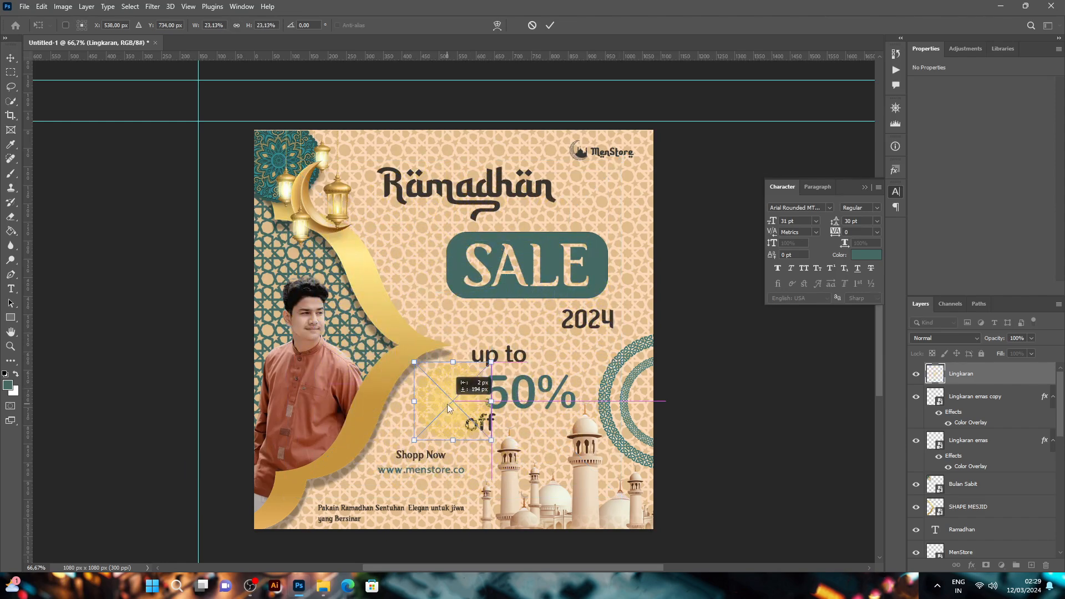
pyautogui.click(551, 25)
# Step: Apply a teal Color Overlay at 100% opacity to the Lingkaran ornament and move it to the centre of the rings
pyautogui.click(84, 8)
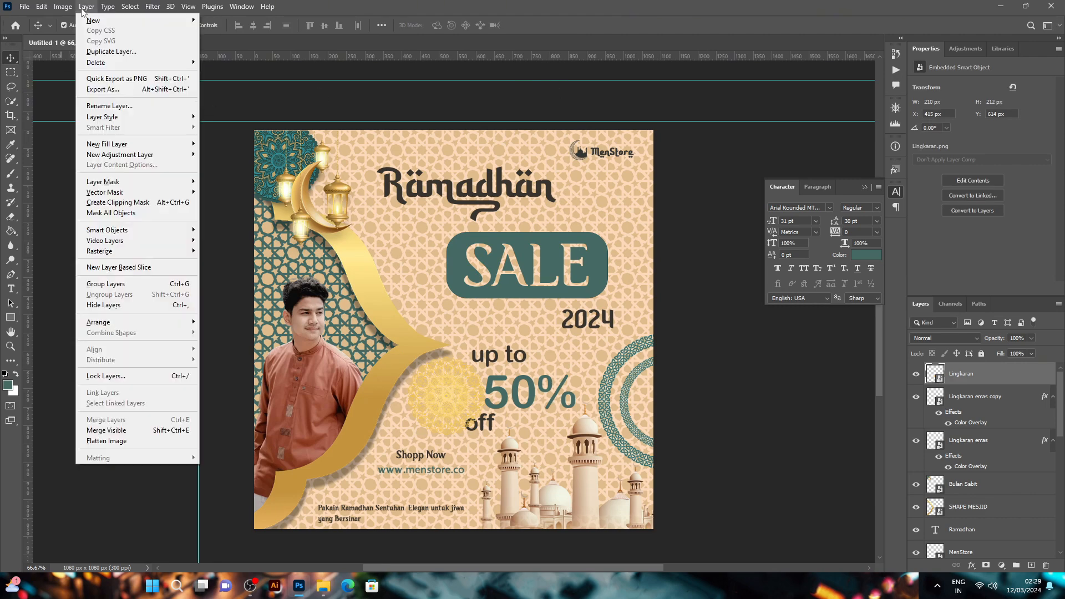
pyautogui.moveTo(158, 117)
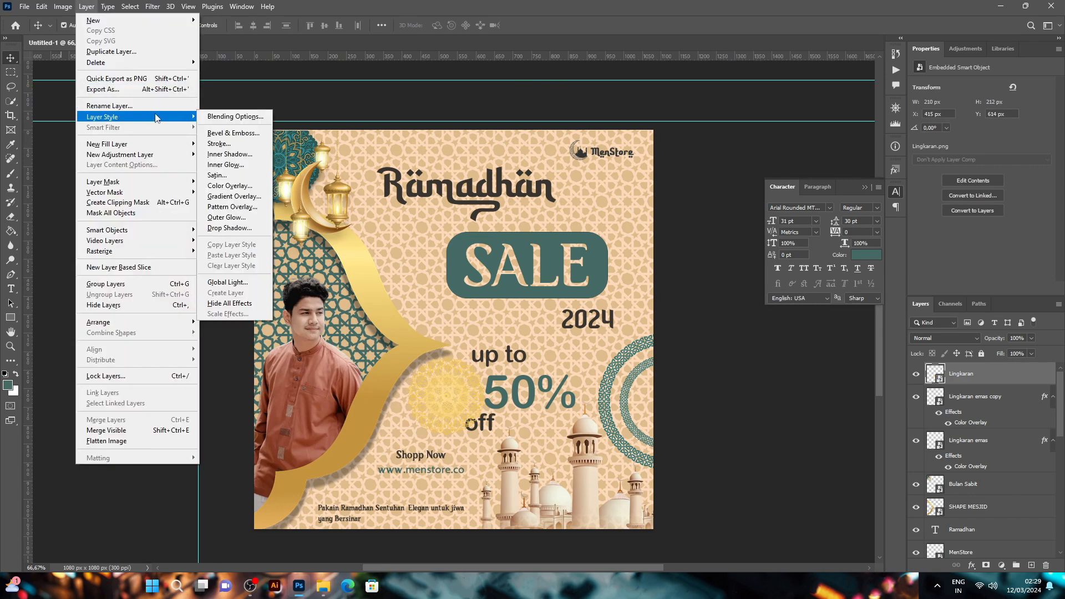
pyautogui.click(231, 187)
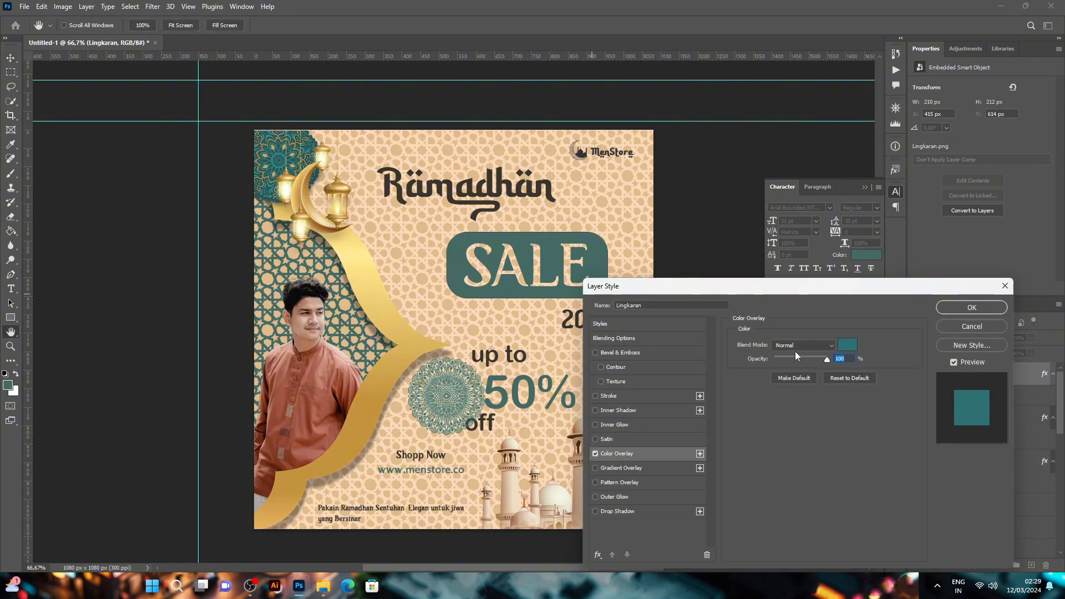
pyautogui.click(966, 309)
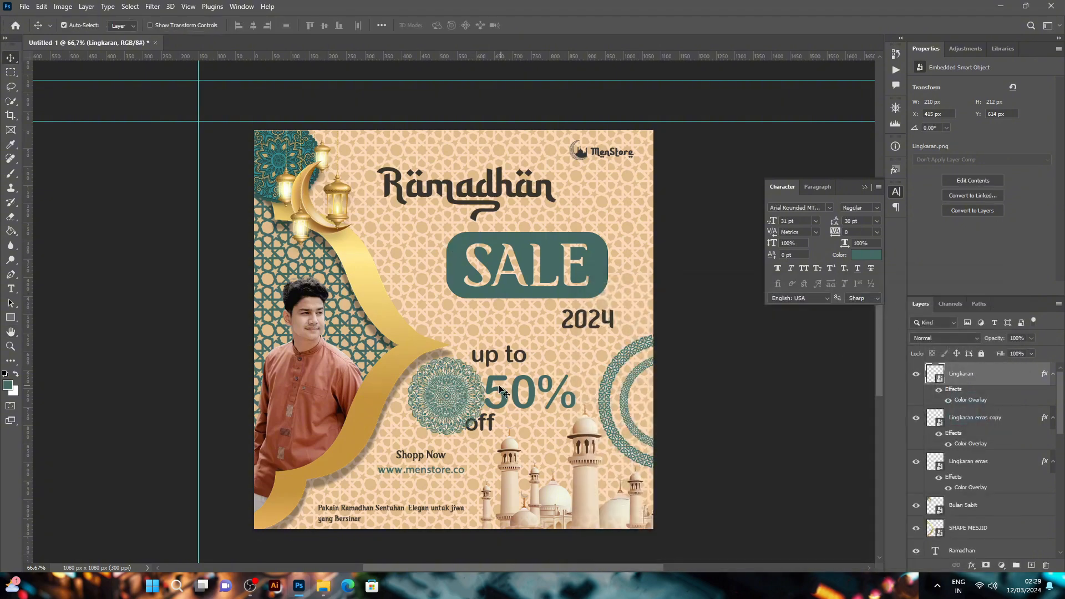
pyautogui.moveTo(440, 396); pyautogui.dragTo(665, 402)
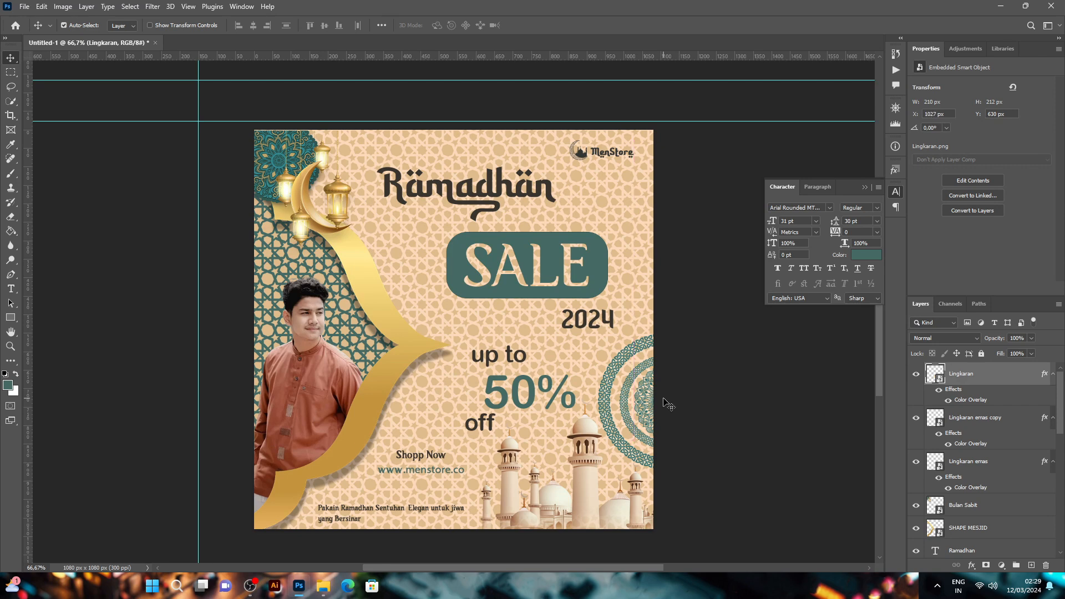
# Step: Group the Lingkaran ornament with the two rings and shift the group slightly up along the poster's right edge
pyautogui.keyDown('shift'); pyautogui.click(977, 467); pyautogui.keyUp('shift')
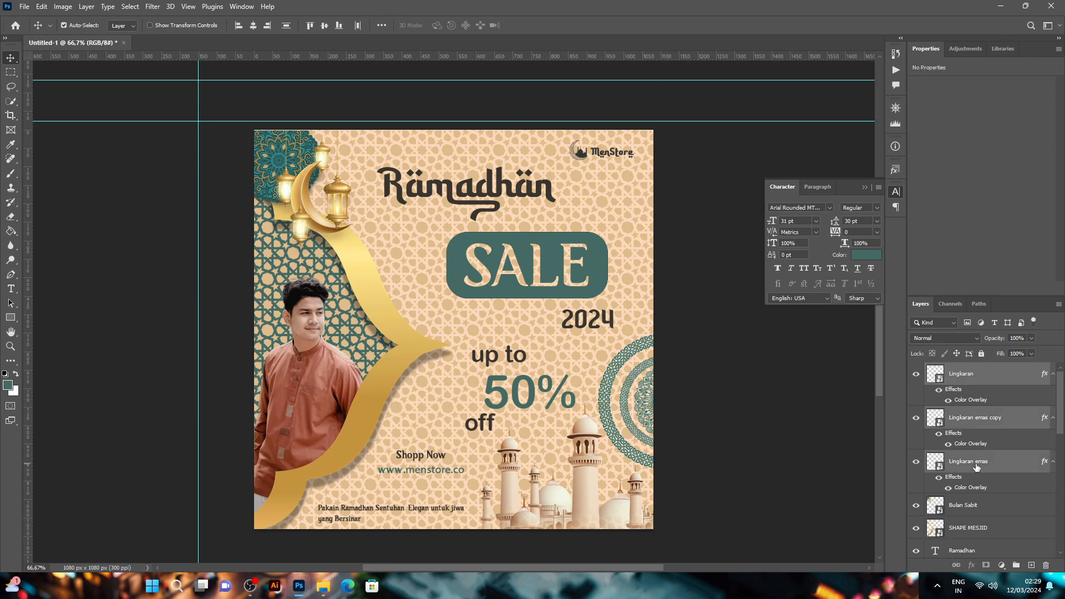
pyautogui.hotkey('ctrl', 'g')
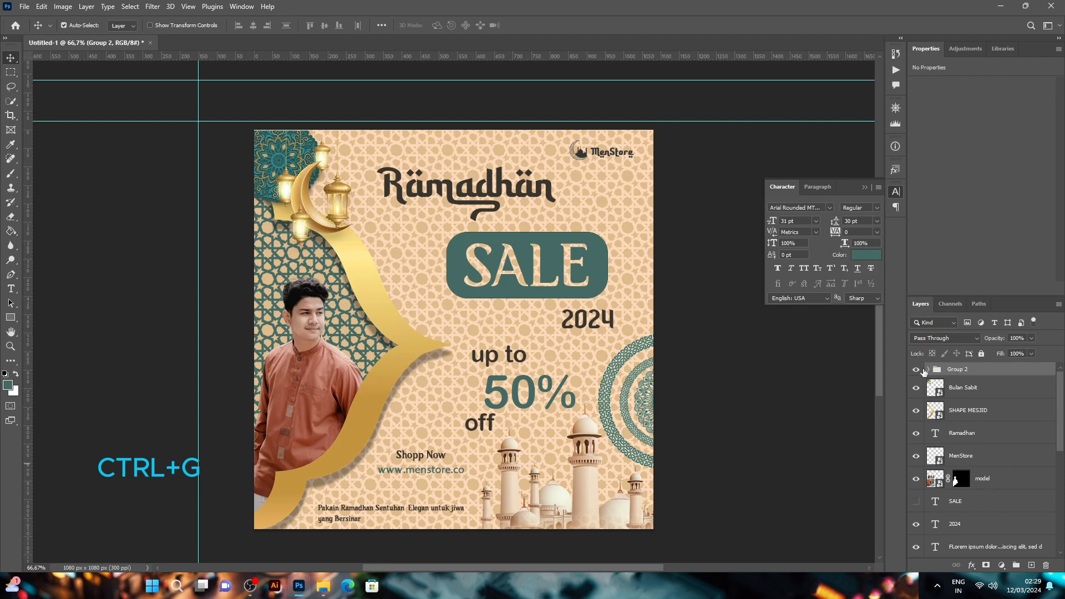
pyautogui.moveTo(648, 401); pyautogui.dragTo(641, 399)
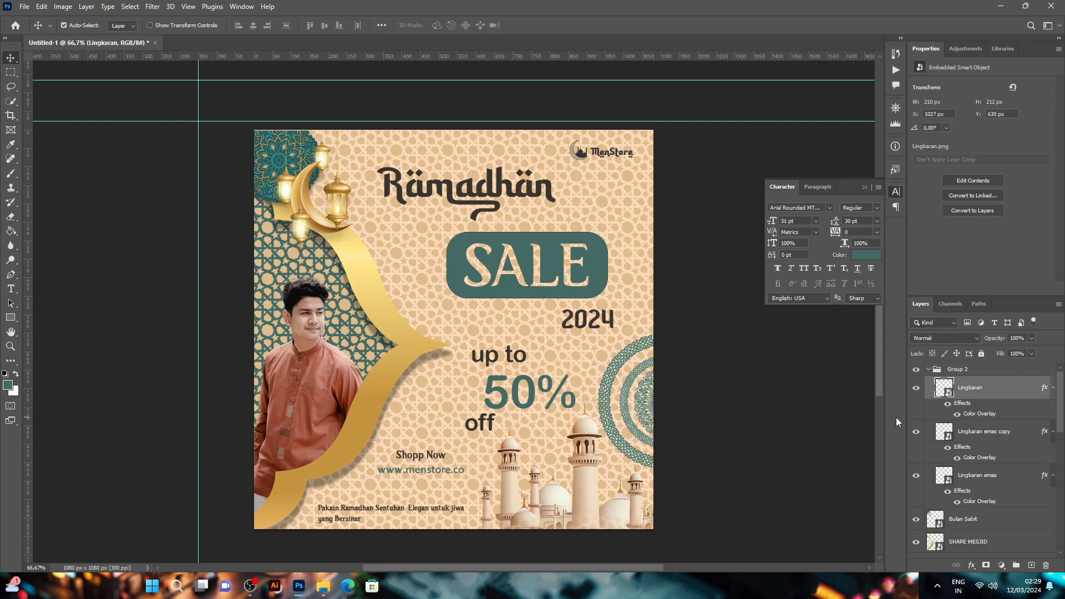
pyautogui.click(930, 370)
pyautogui.hotkey('ctrl', 't')
pyautogui.moveTo(645, 349); pyautogui.dragTo(637, 375)
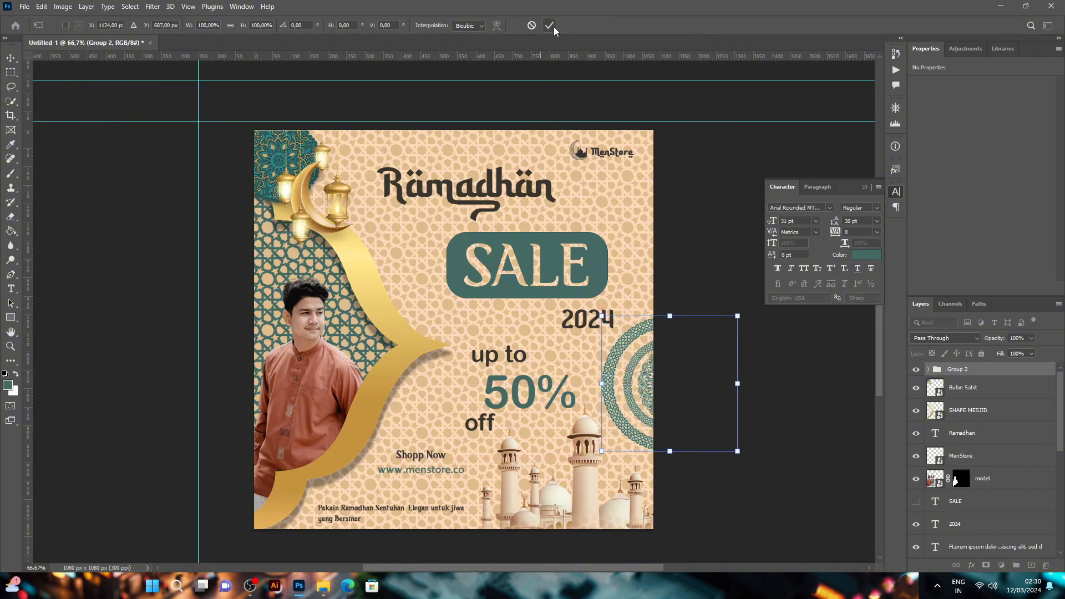
pyautogui.click(551, 26)
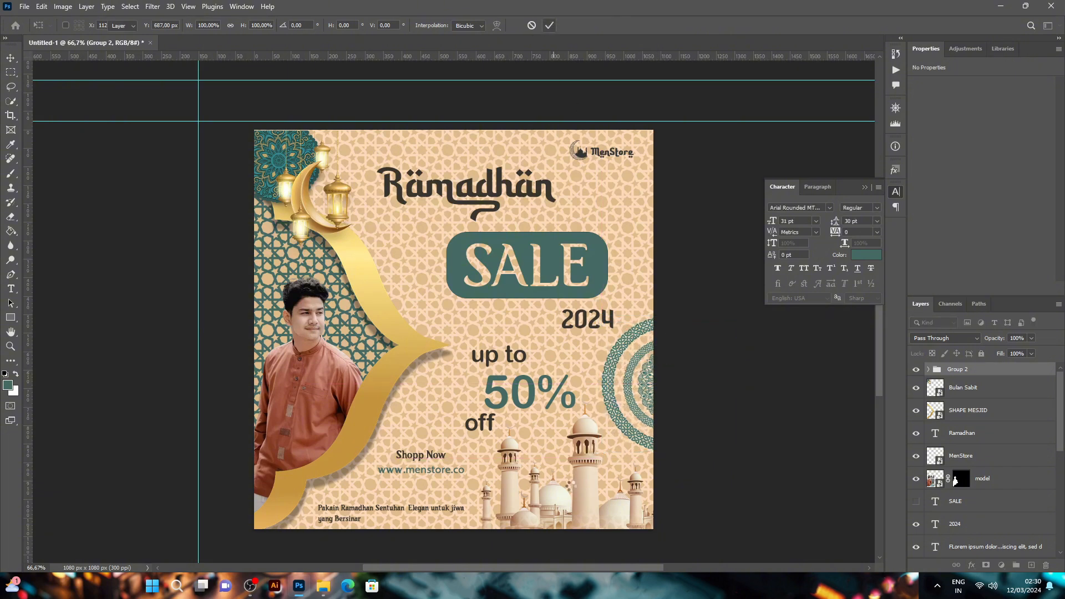
# Step: Shift the mosque slightly right and down, and nudge "2024" slightly left and up below the SALE badge
pyautogui.moveTo(584, 484); pyautogui.dragTo(591, 491)
pyautogui.moveTo(614, 326); pyautogui.dragTo(610, 322)
pyautogui.press('Left')
pyautogui.press('Left')
pyautogui.press('Left')
pyautogui.press('Left')
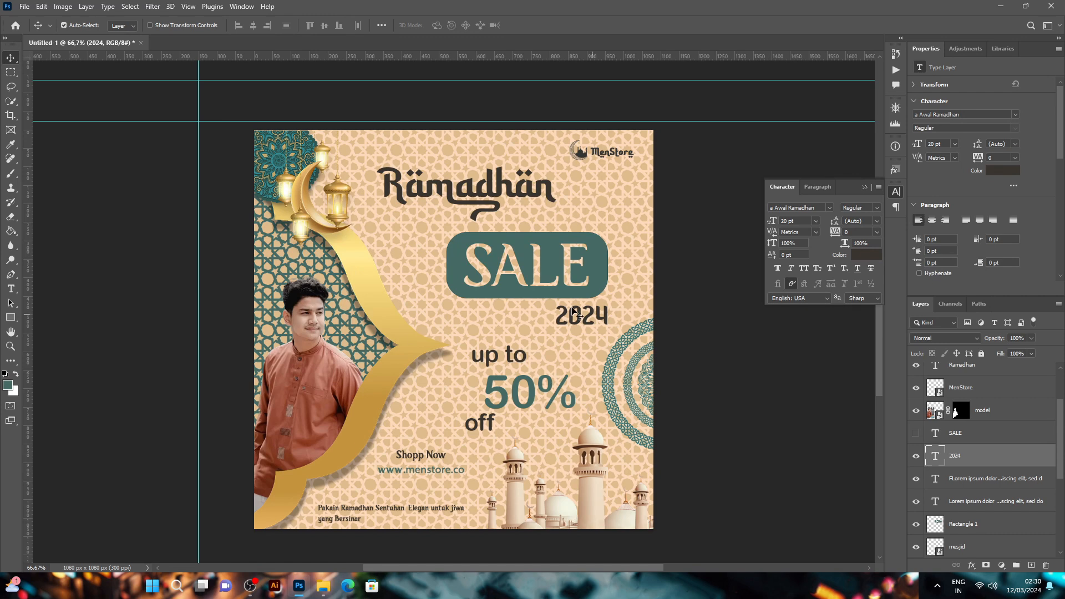
pyautogui.click(864, 187)
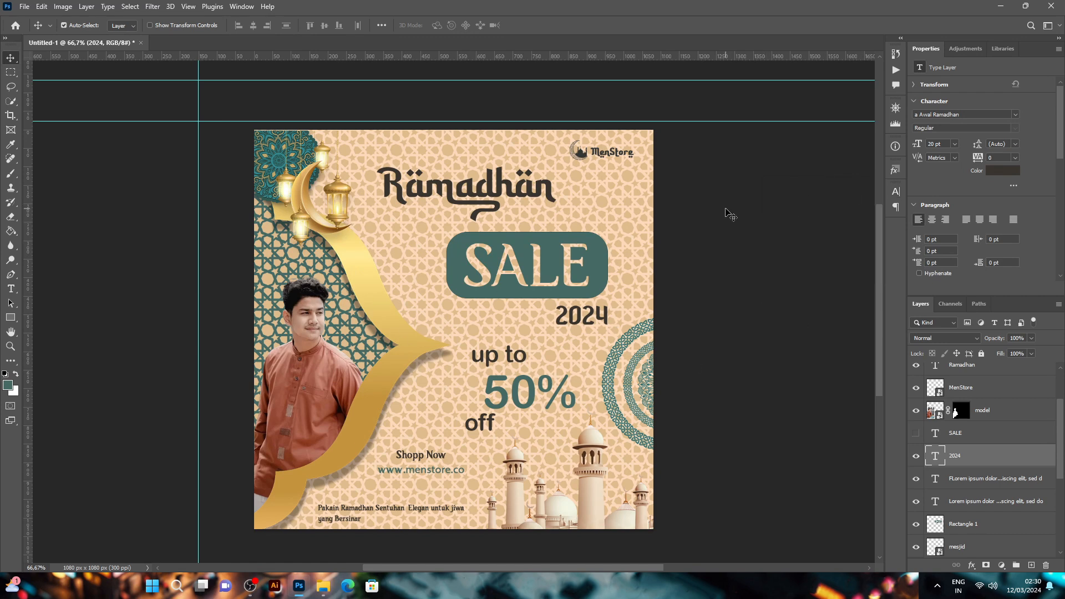
# Step: Brighten the model with an Exposure adjustment layer set to +0.53 and clipped to the model layer
pyautogui.click(982, 410)
pyautogui.click(1002, 565)
pyautogui.click(997, 429)
pyautogui.click(981, 288)
pyautogui.moveTo(983, 113); pyautogui.dragTo(987, 113)
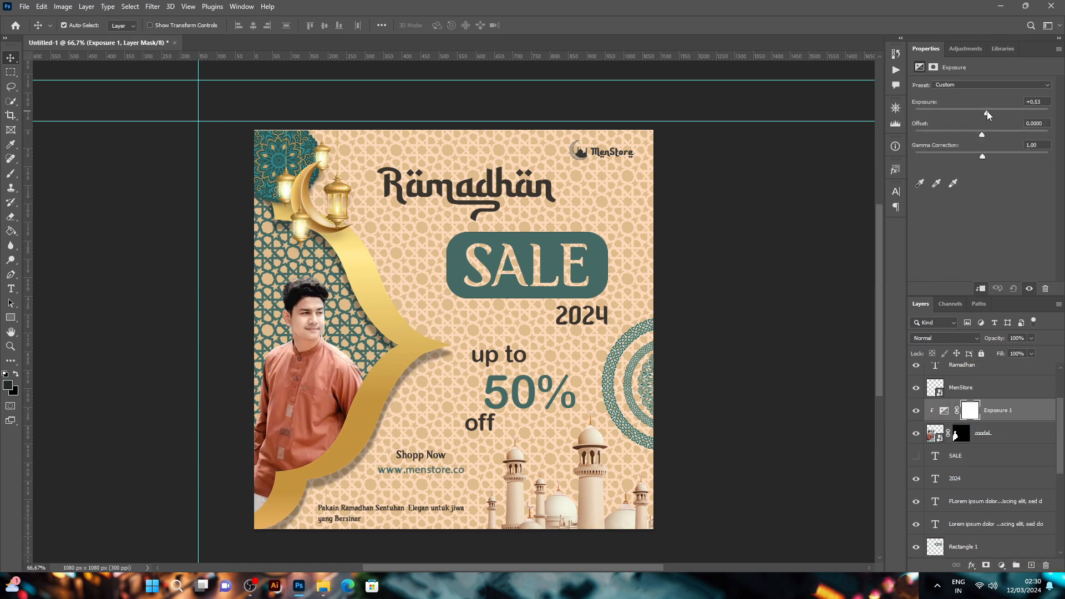
pyautogui.click(814, 333)
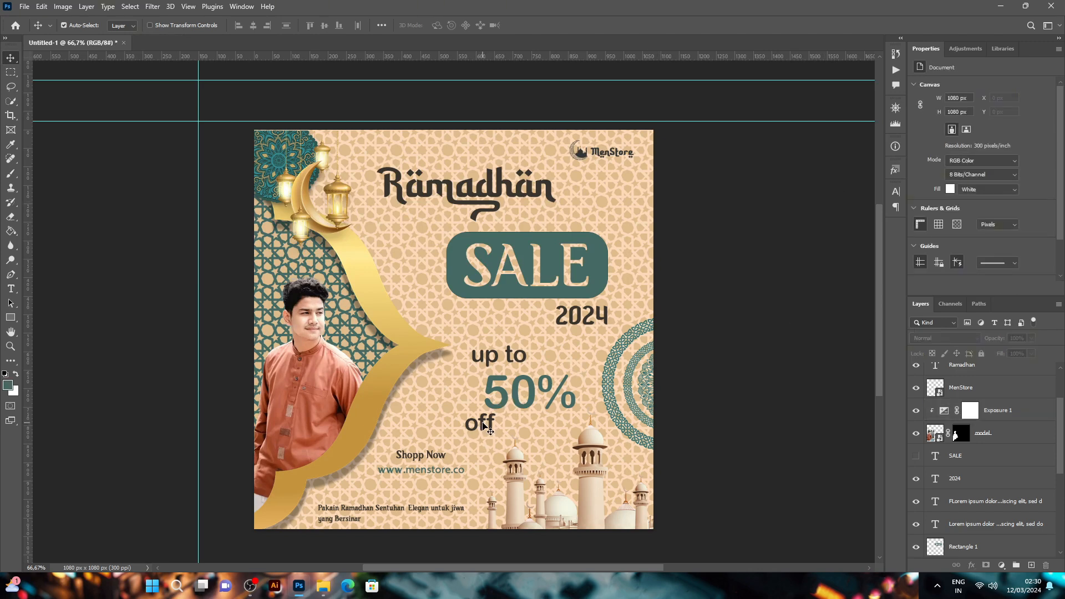
# Step: Set up an export of the 1080 x 1080 px poster in JPG format at quality 7
pyautogui.click(27, 7)
pyautogui.moveTo(50, 183)
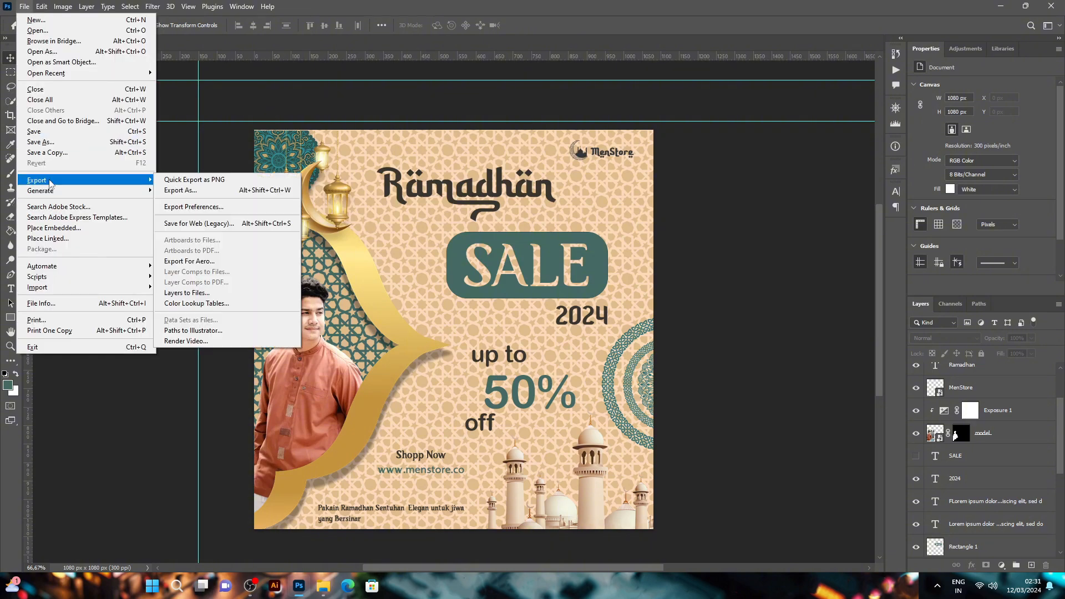
pyautogui.click(191, 192)
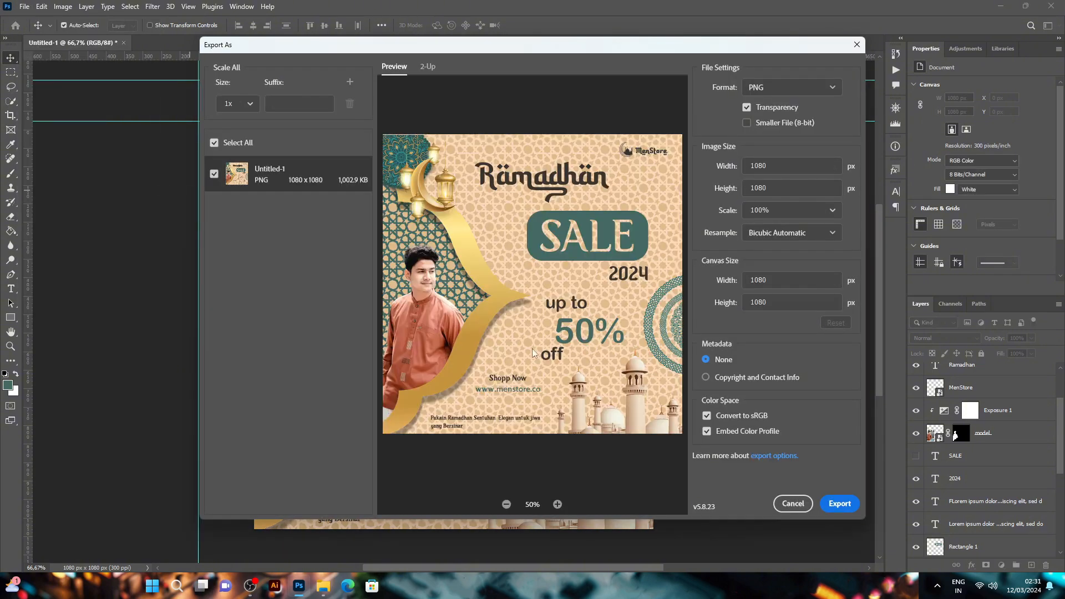
pyautogui.click(804, 91)
pyautogui.click(773, 128)
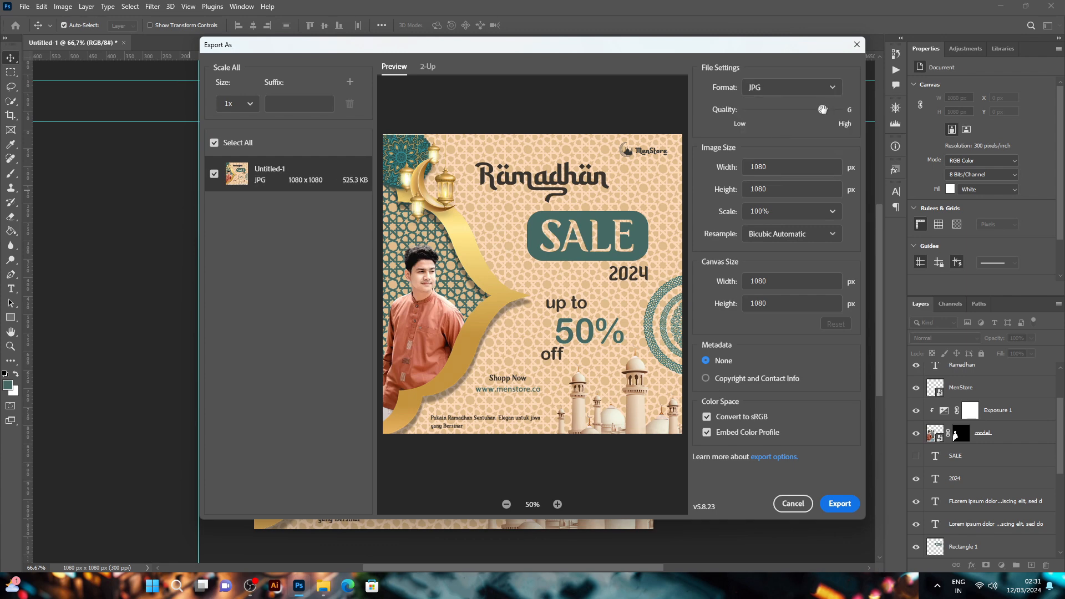
pyautogui.moveTo(823, 109); pyautogui.dragTo(838, 109)
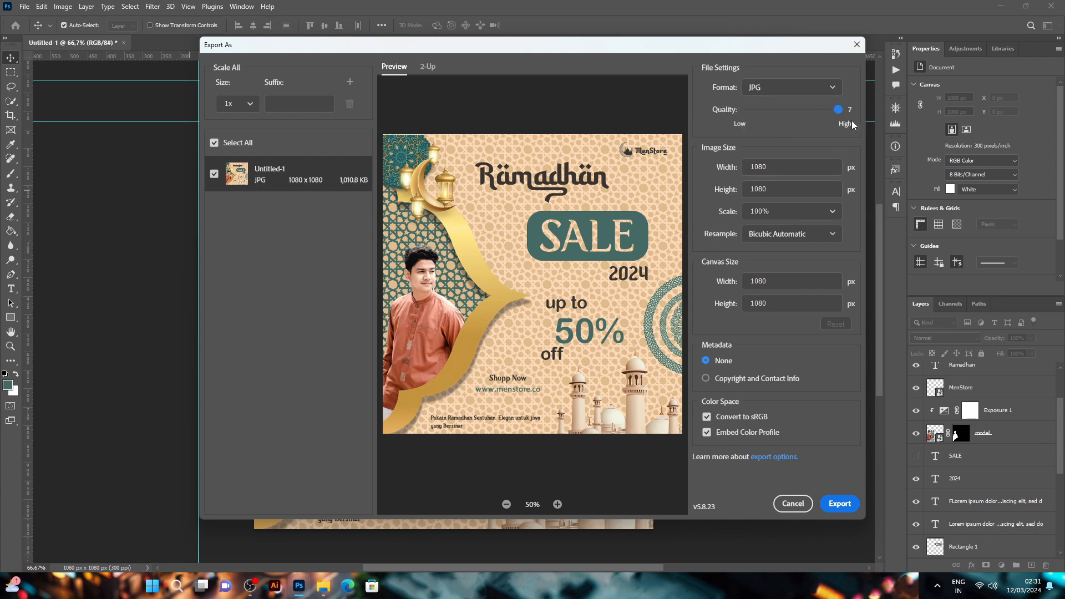
# Step: Export the poster as a JPG named "Postingan" into the Bahan Twibbon H 1 folder
pyautogui.click(828, 511)
pyautogui.write('P')
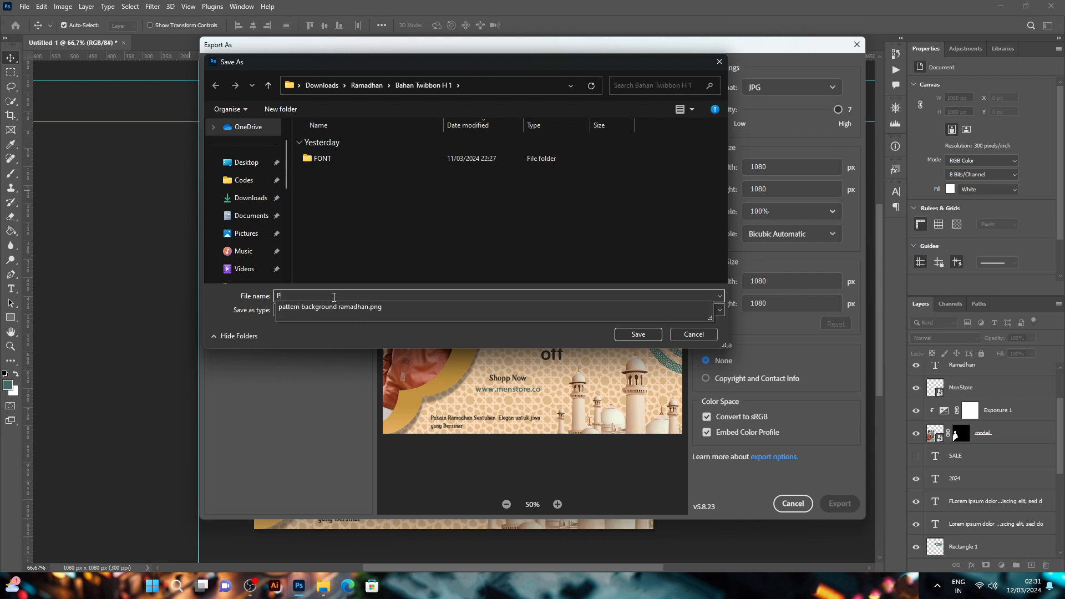
pyautogui.write('ostingan')
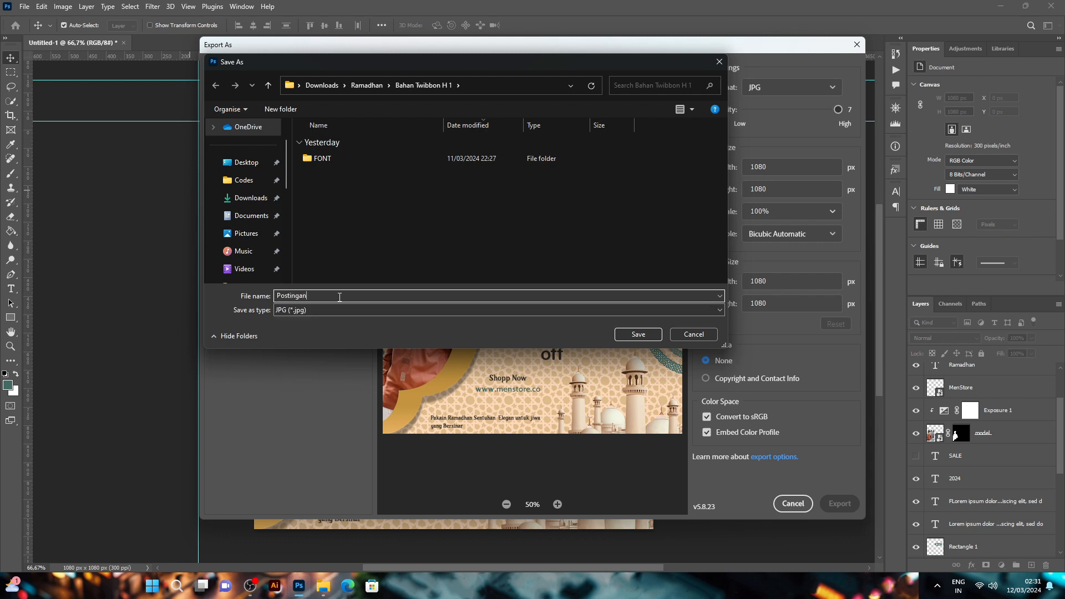
pyautogui.click(637, 334)
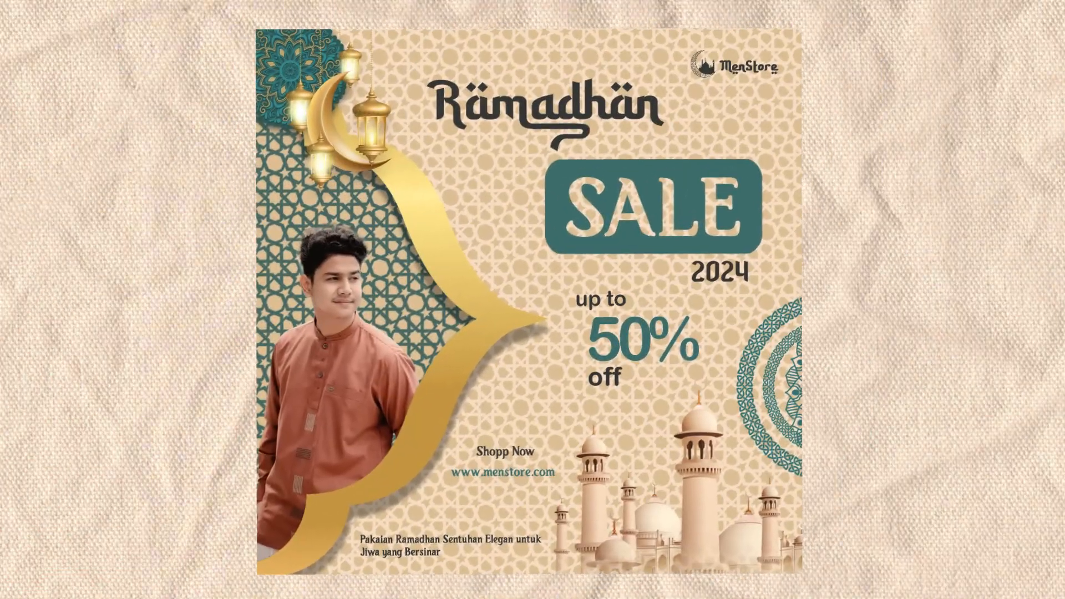